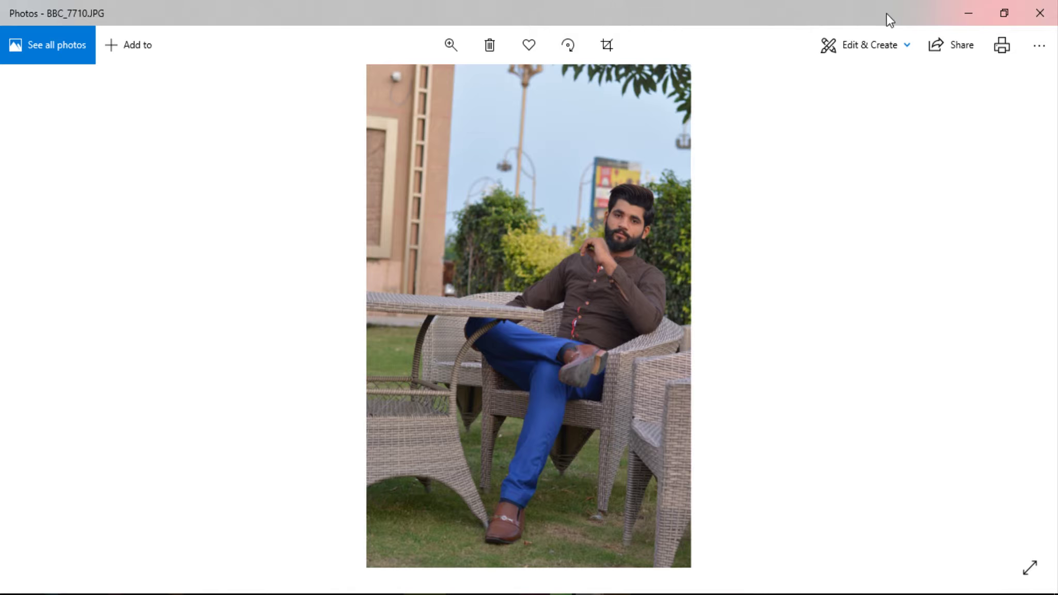
# - Review the detailed file properties of the BBC_7710 image, from image dimensions to camera and advanced photo data
pyautogui.click(967, 14)
pyautogui.rightClick(958, 257)
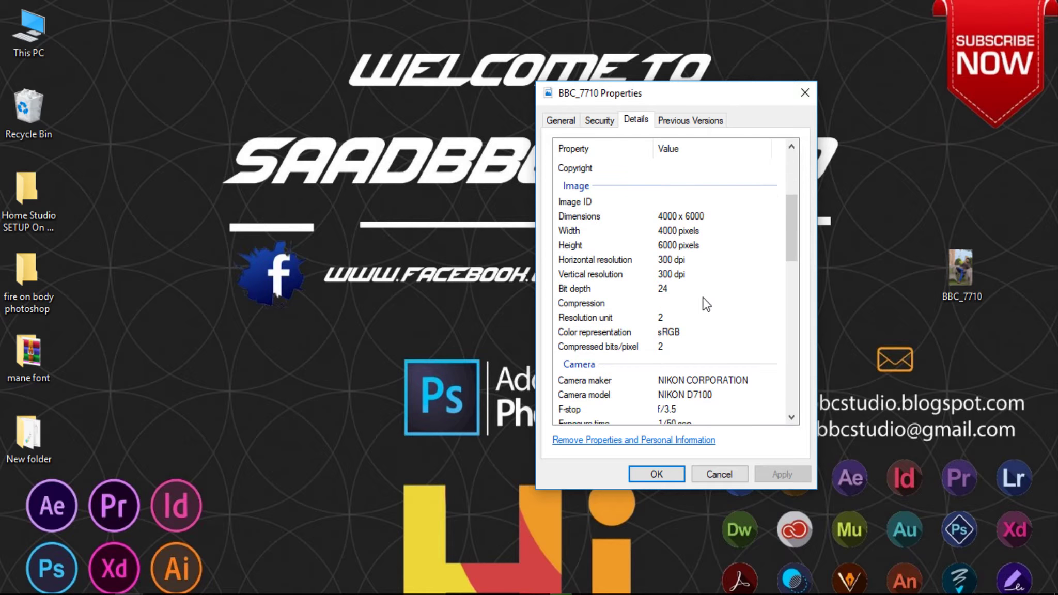
pyautogui.scroll(-1, 709, 304)
pyautogui.scroll(-2, 709, 305)
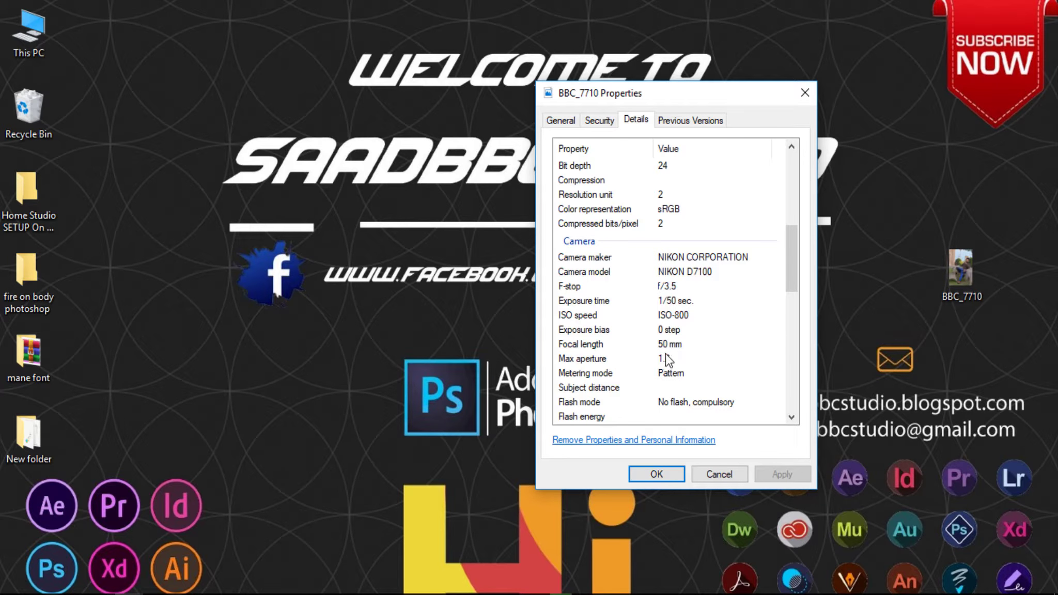
pyautogui.scroll(-1, 697, 361)
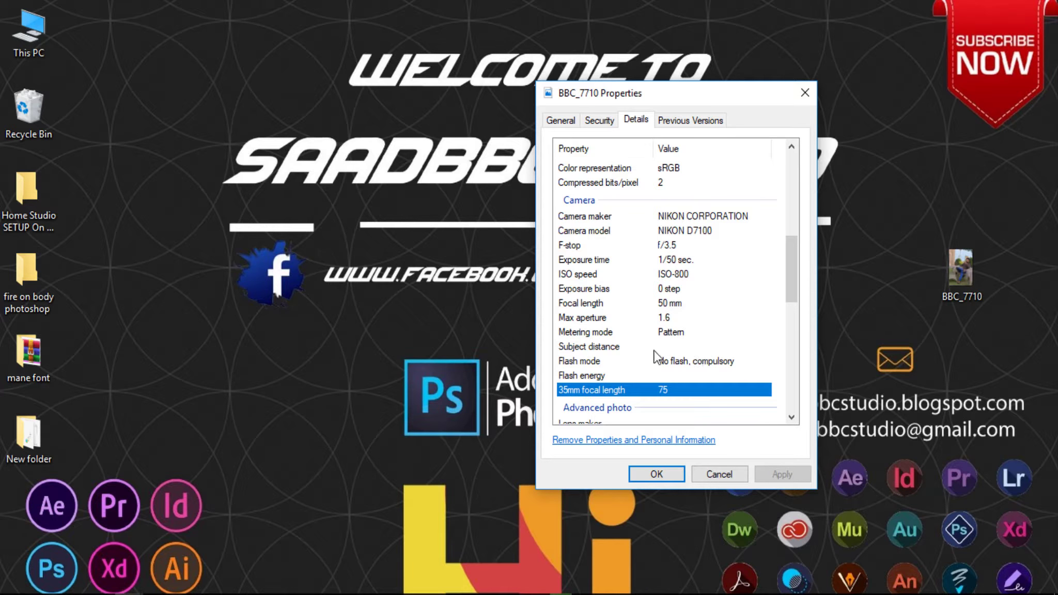
pyautogui.scroll(-5, 687, 348)
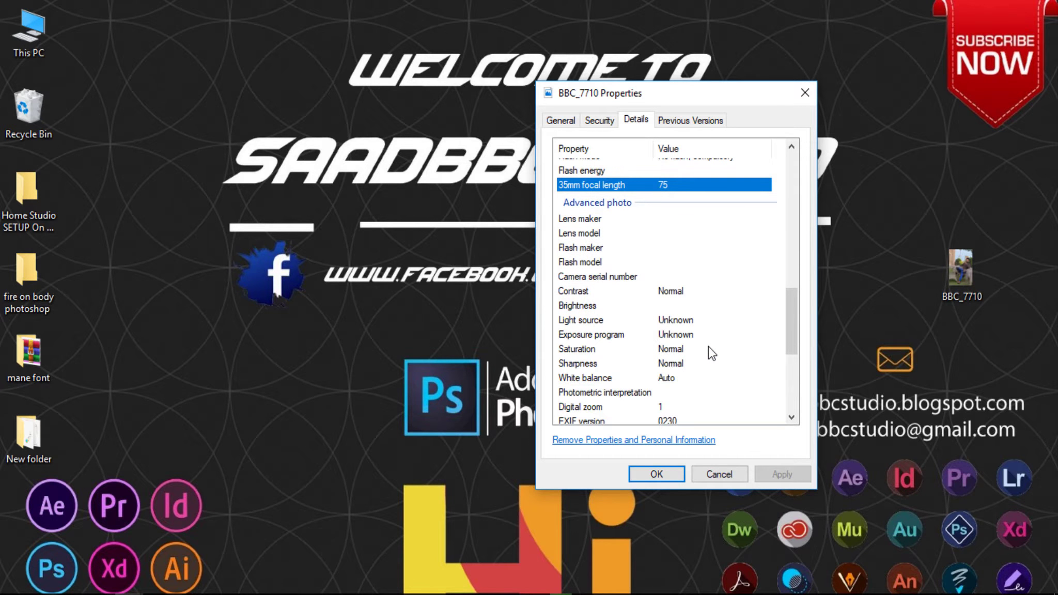
pyautogui.scroll(7, 708, 347)
pyautogui.scroll(5, 710, 354)
pyautogui.scroll(1, 723, 279)
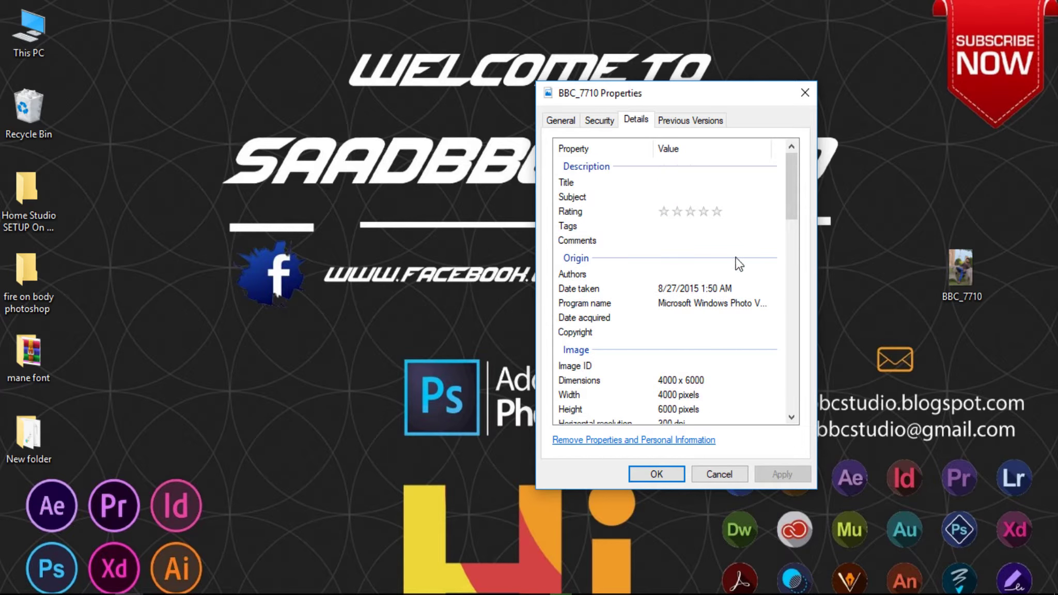
pyautogui.click(804, 93)
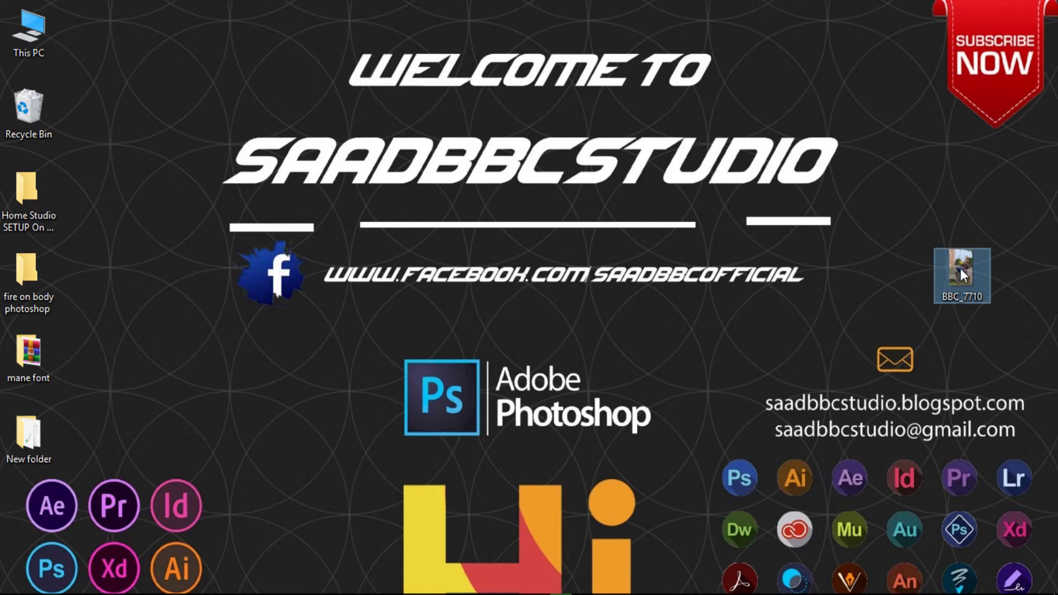
# - Open the BBC_7710 photo from the desktop in Photoshop
pyautogui.moveTo(951, 277)
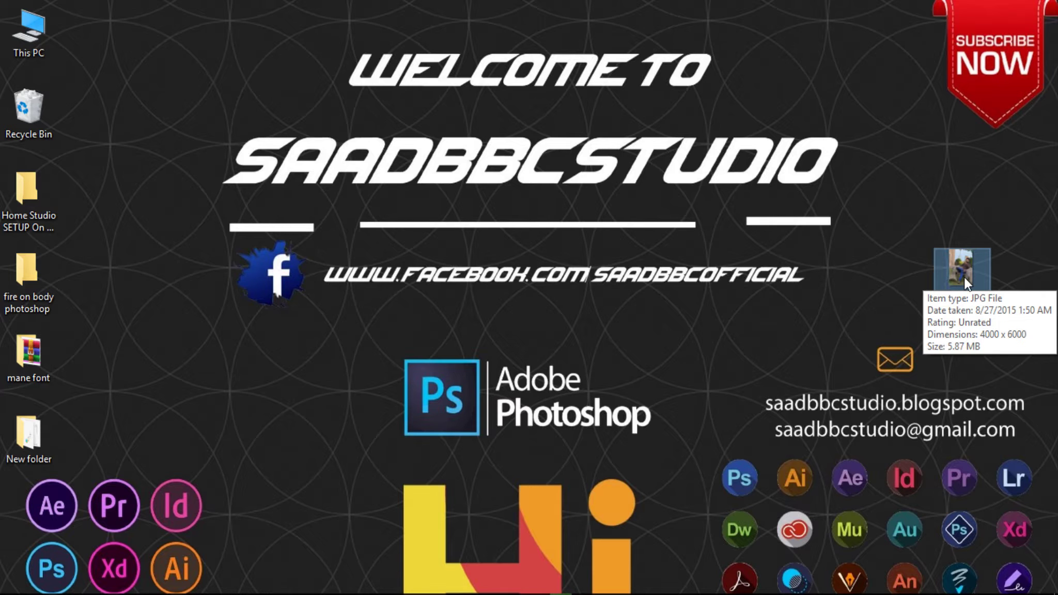
pyautogui.doubleClick(962, 274)
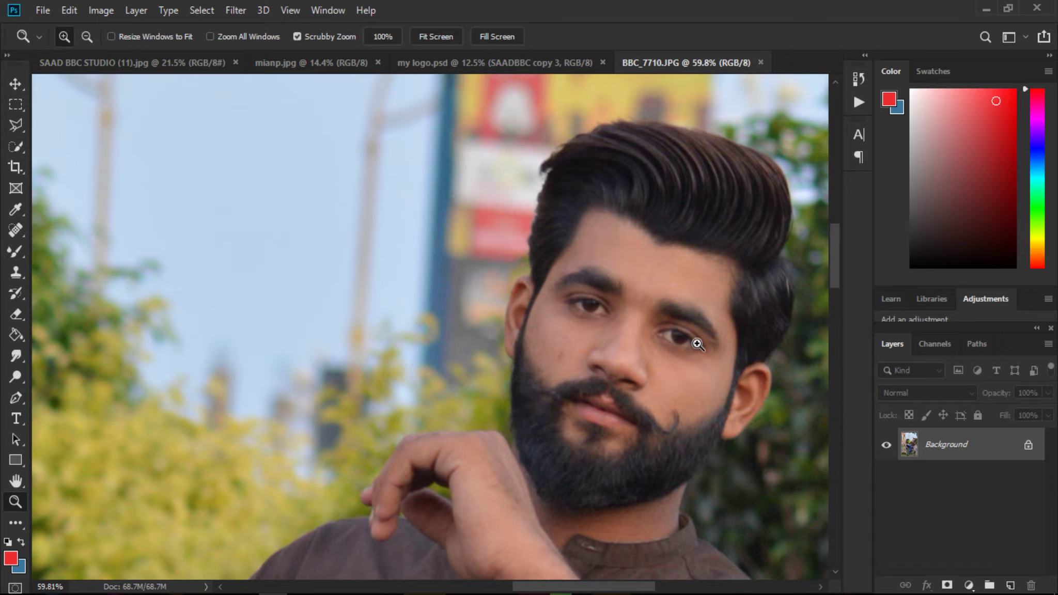
pyautogui.hotkey('ctrl', '0')
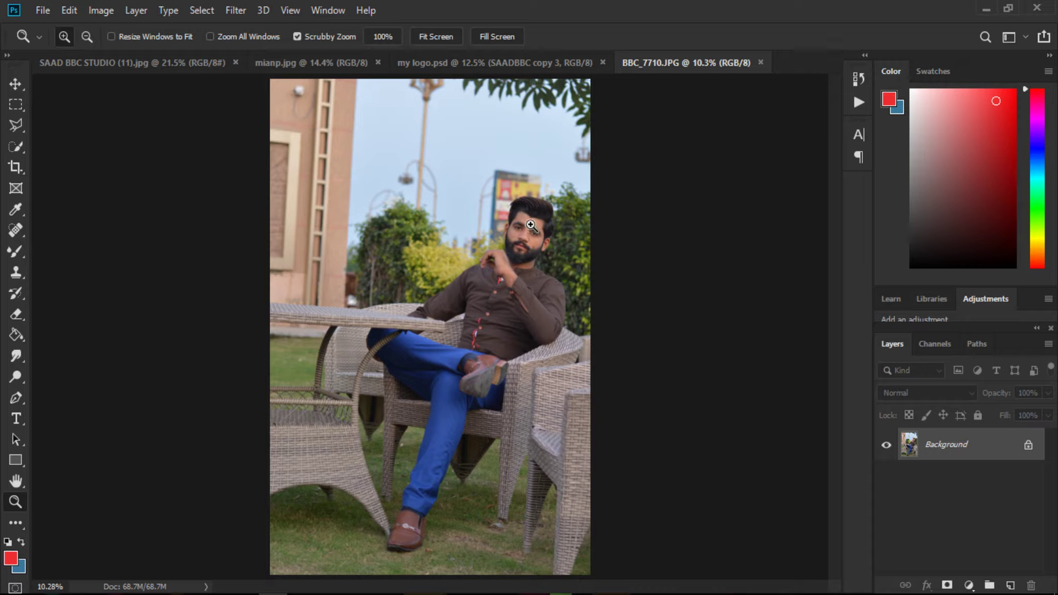
# - Examine the man's facial skin, eyes and hair closely to judge the photo's sharpness and blemishes
pyautogui.click(539, 219)
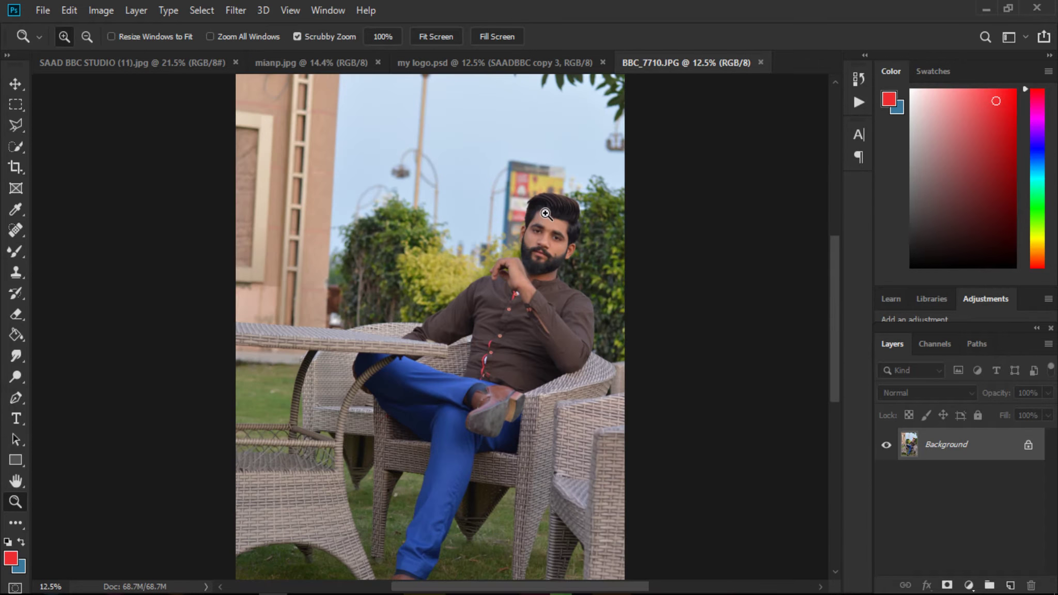
pyautogui.click(549, 218)
pyautogui.click(568, 269)
pyautogui.click(582, 313)
pyautogui.click(582, 313)
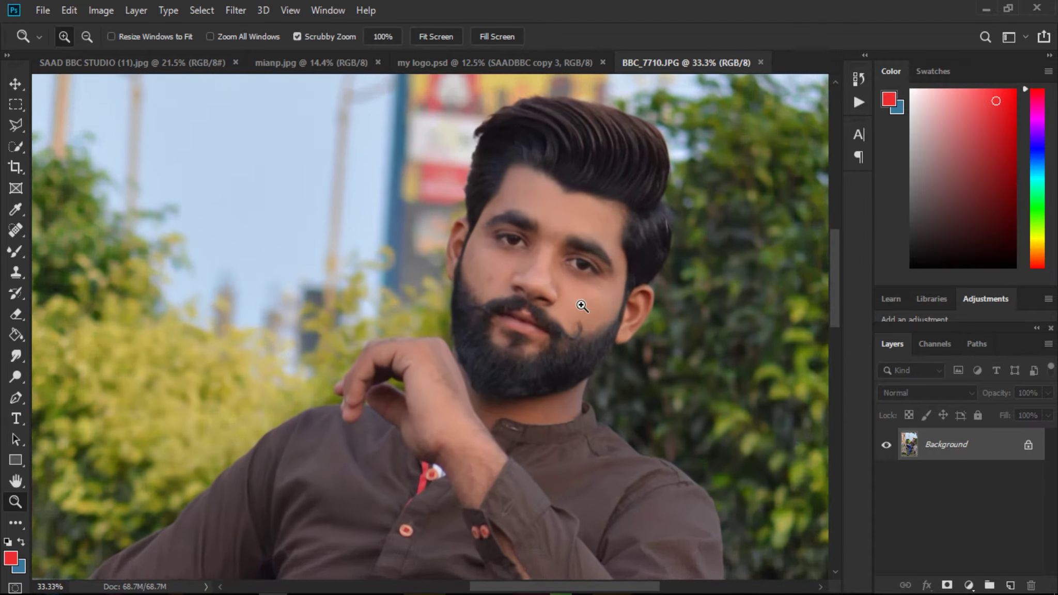
pyautogui.click(581, 310)
pyautogui.click(566, 289)
pyautogui.scroll(-1, 517, 289)
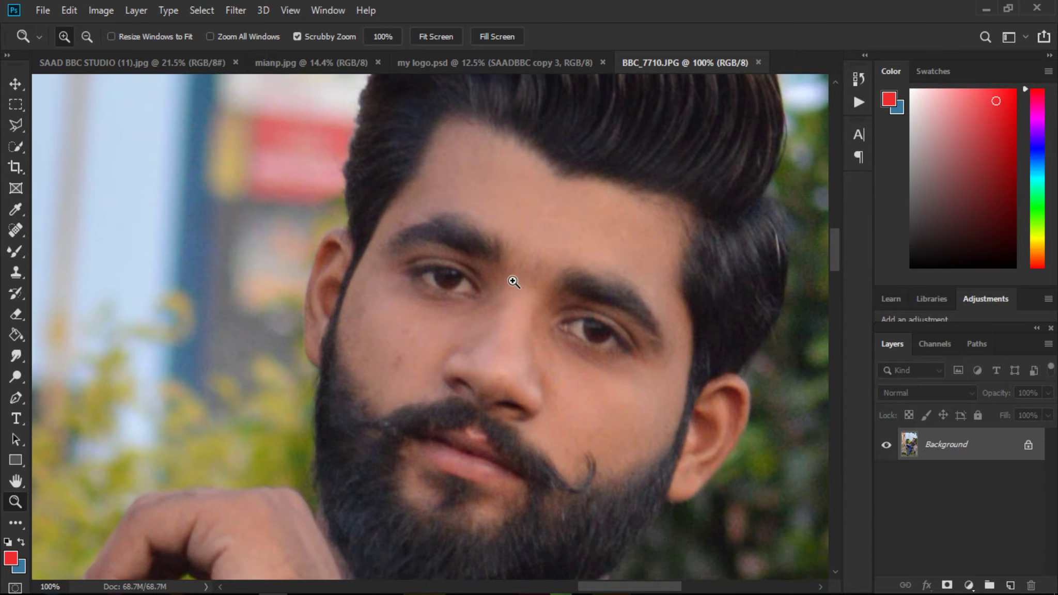
pyautogui.click(515, 280)
pyautogui.scroll(-2, 539, 293)
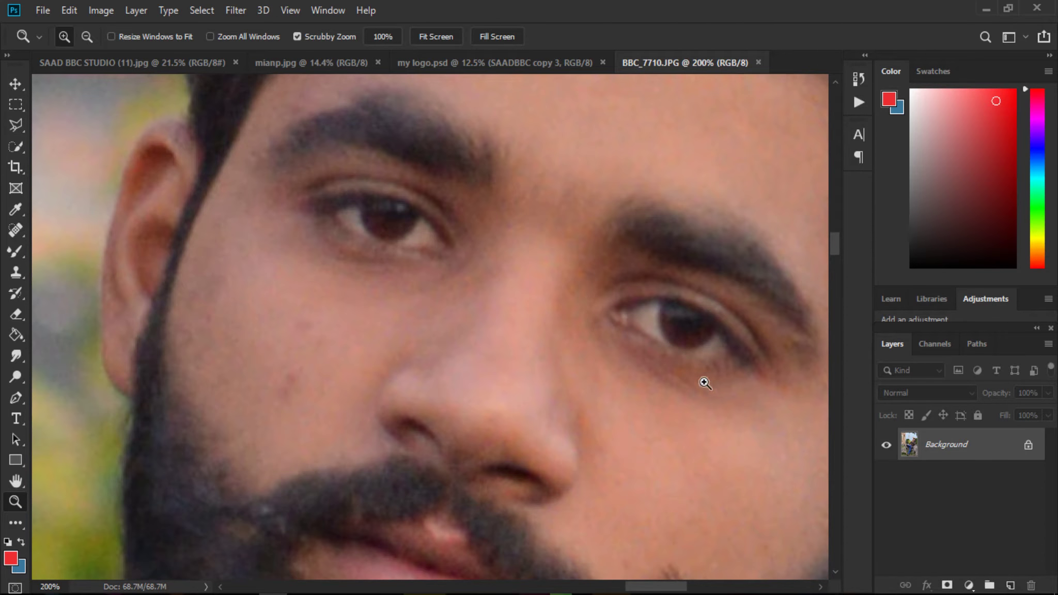
# - Duplicate the Background layer and apply the High Pass filter with a small radius to the copy
pyautogui.moveTo(968, 456); pyautogui.dragTo(1011, 586)
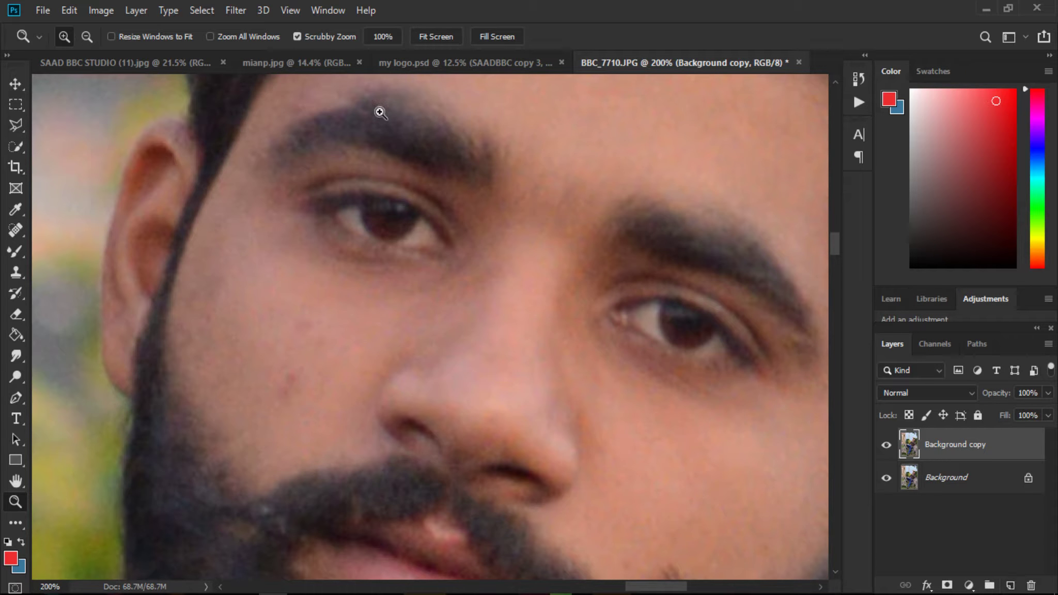
pyautogui.click(243, 8)
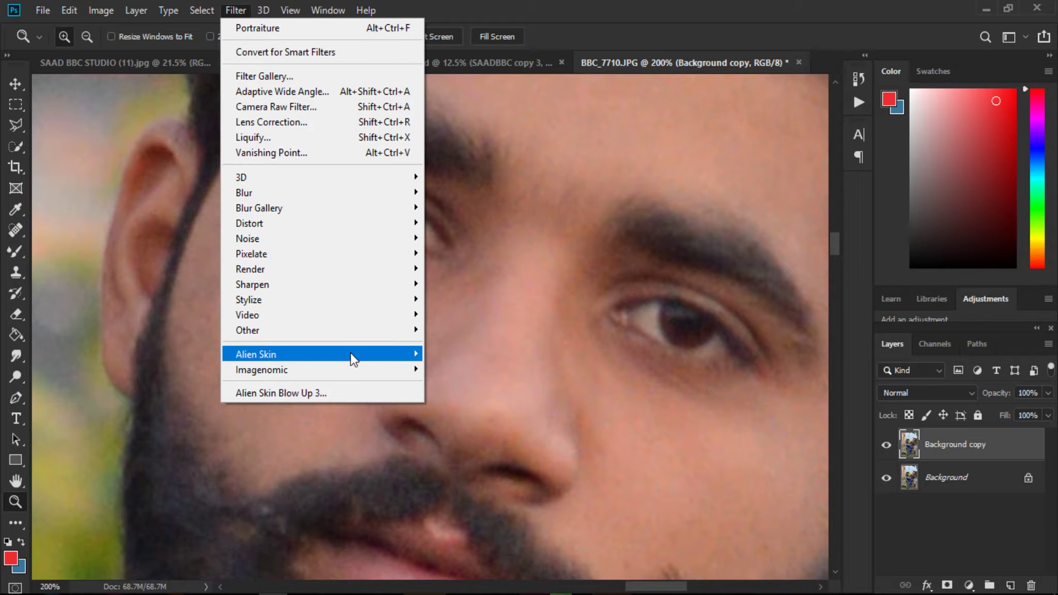
pyautogui.moveTo(343, 331)
pyautogui.click(458, 342)
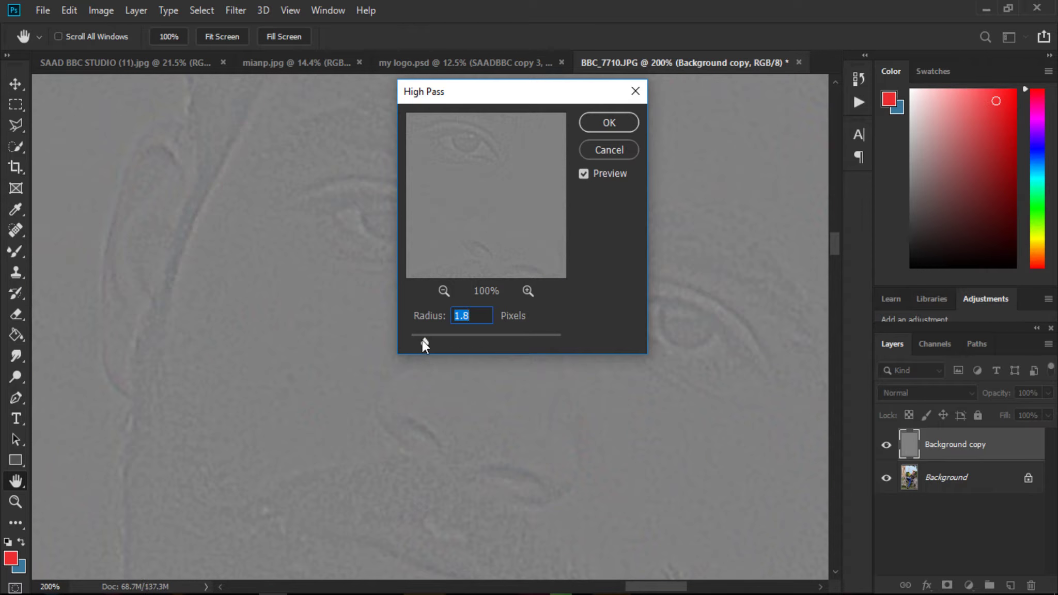
pyautogui.moveTo(423, 340); pyautogui.dragTo(416, 342)
pyautogui.click(600, 124)
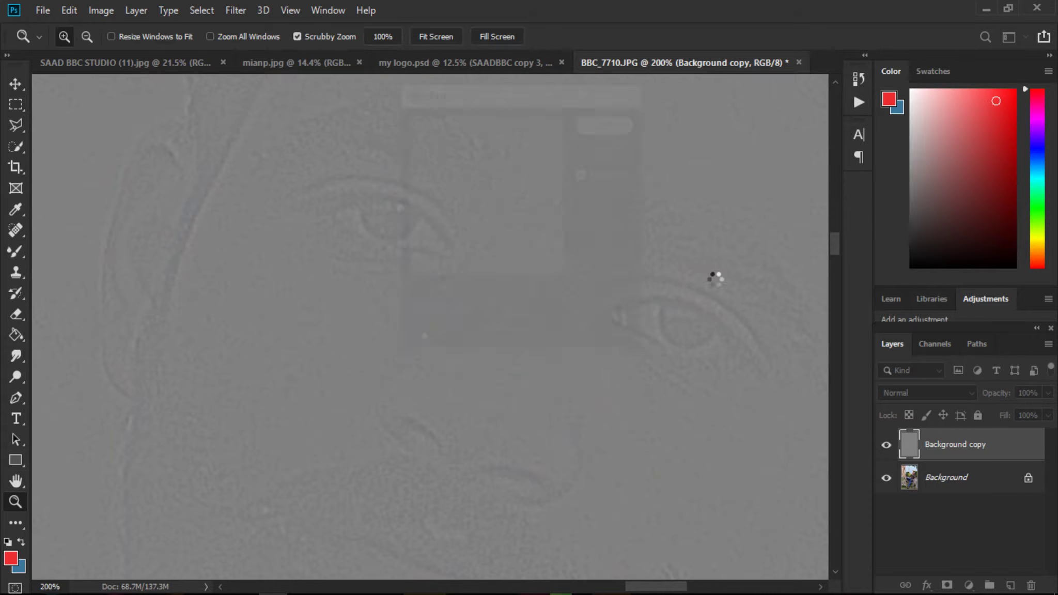
# - Set the Background copy layer's blend mode to Vivid Light to sharpen the face and hair
pyautogui.click(915, 393)
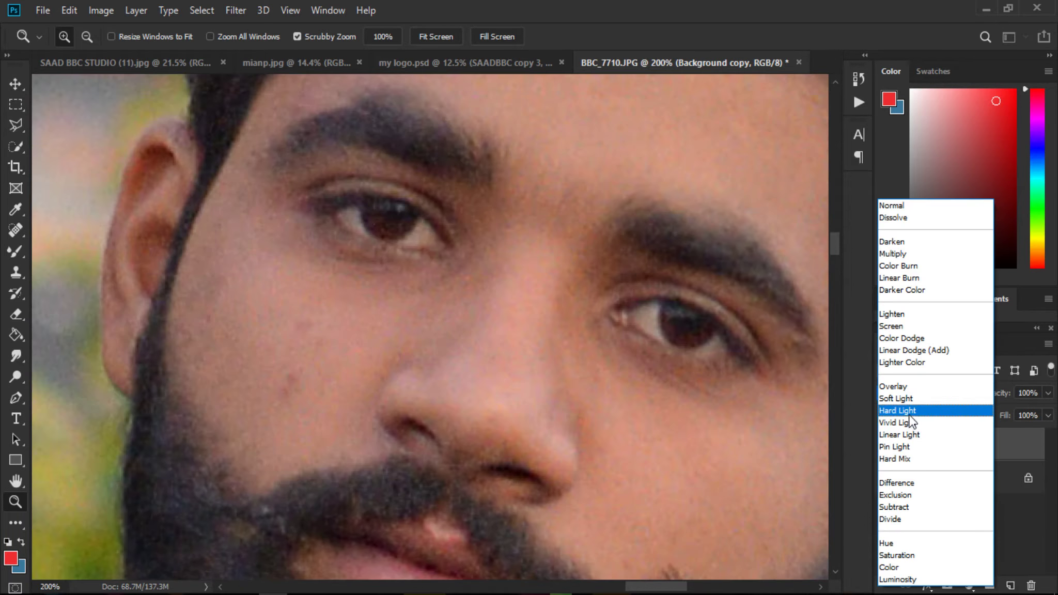
pyautogui.click(910, 429)
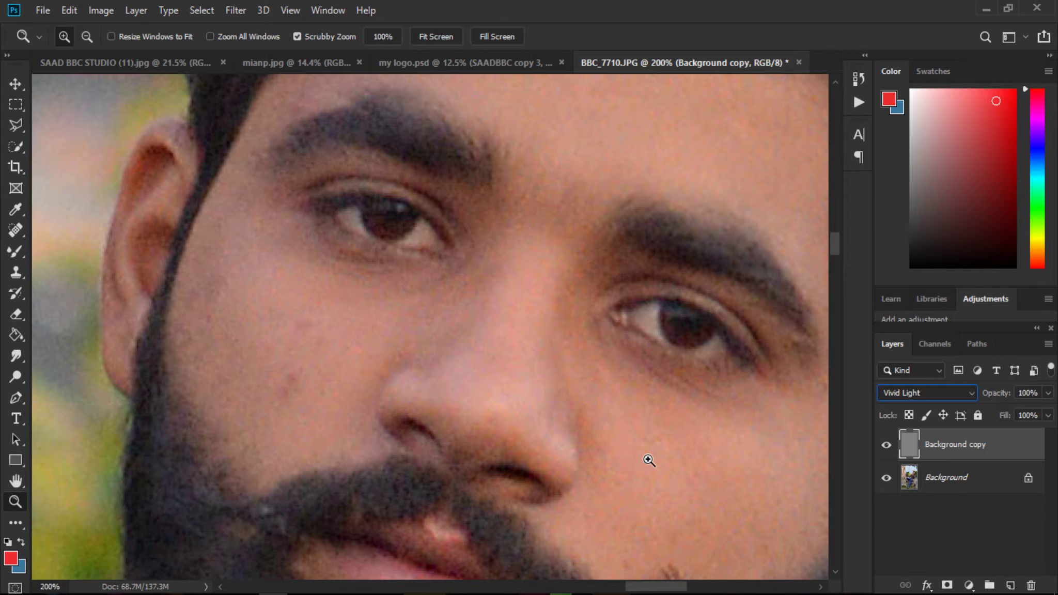
pyautogui.moveTo(649, 460); pyautogui.dragTo(567, 385)
pyautogui.scroll(-2, 675, 403)
pyautogui.moveTo(658, 299); pyautogui.dragTo(684, 370)
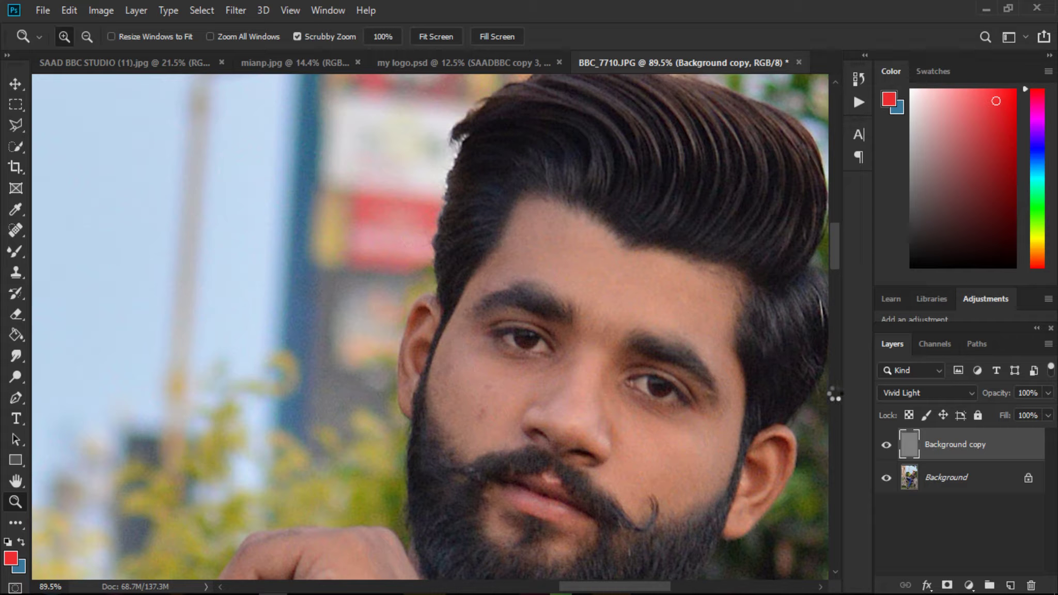
# - Merge the sharpened copy into Background and duplicate it as a new working layer above the hidden original
pyautogui.press('Delete')
pyautogui.moveTo(992, 457); pyautogui.dragTo(1010, 586)
pyautogui.click(924, 486)
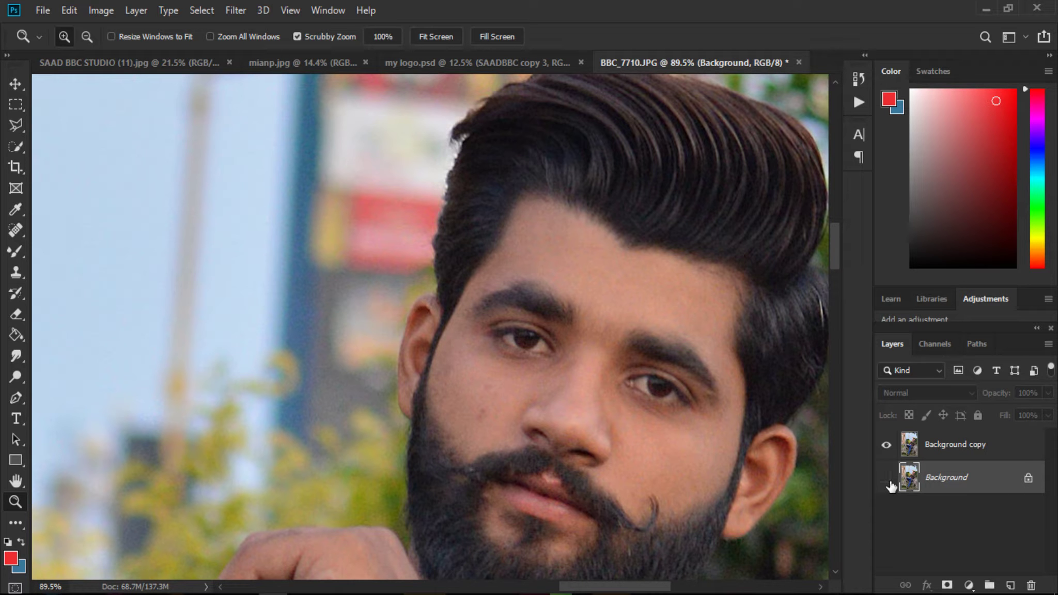
pyautogui.click(929, 452)
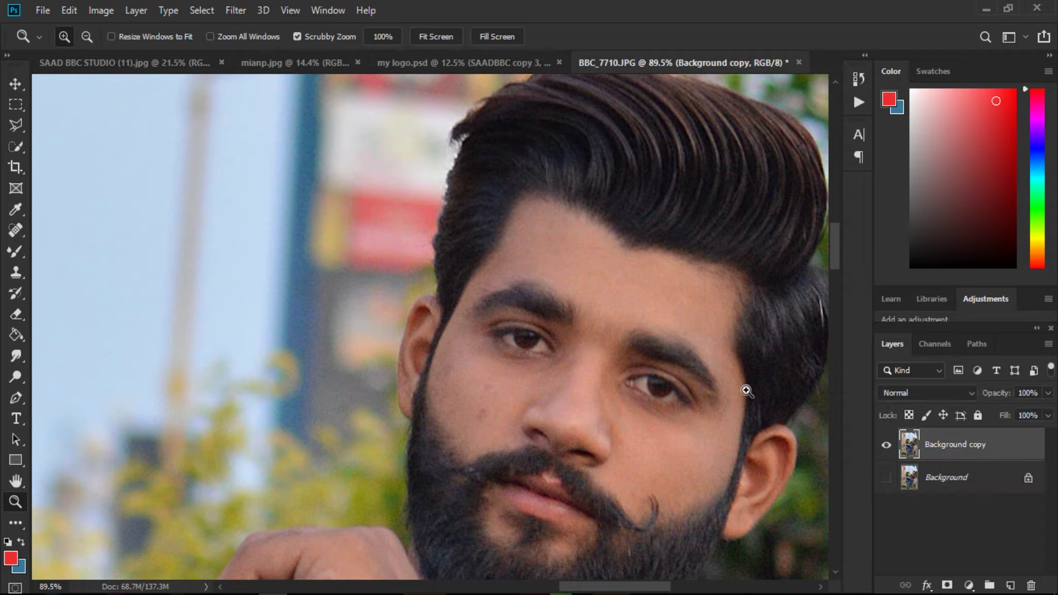
# - Set up the Mixer Brush with 16% Wet and a 40 px size for retouching the forehead
pyautogui.moveTo(603, 255); pyautogui.dragTo(597, 355)
pyautogui.moveTo(376, 274); pyautogui.dragTo(413, 289)
pyautogui.click(15, 251)
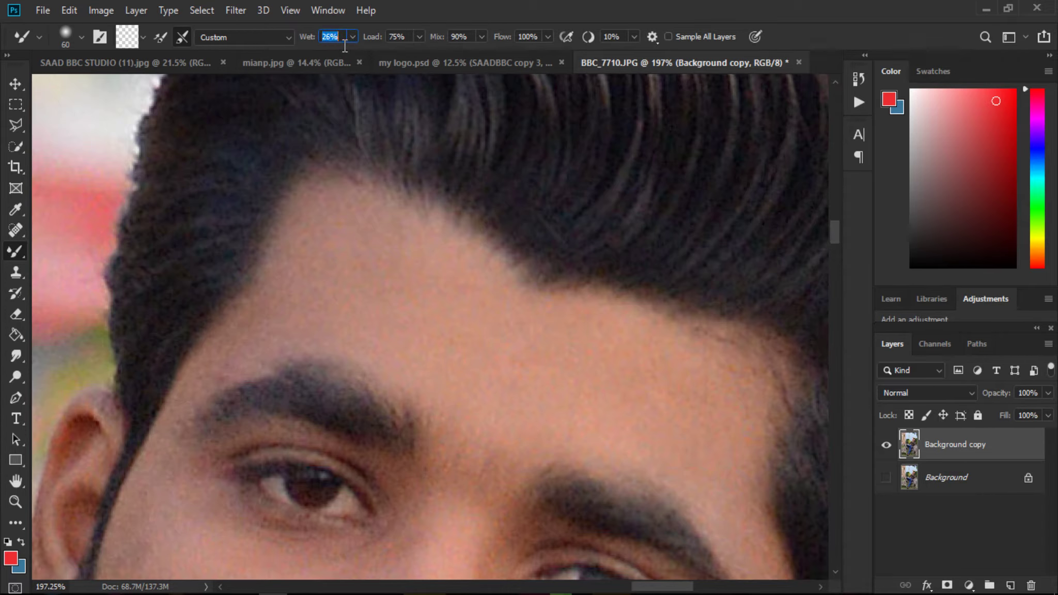
pyautogui.press('Down')
pyautogui.press('Down')
pyautogui.press('Return')
pyautogui.press('[')
pyautogui.press('[')
# - Smooth the image-left half of the forehead above the eyebrow with the Mixer Brush, enlarging it to 60 px
pyautogui.click(15, 502)
pyautogui.click(300, 364)
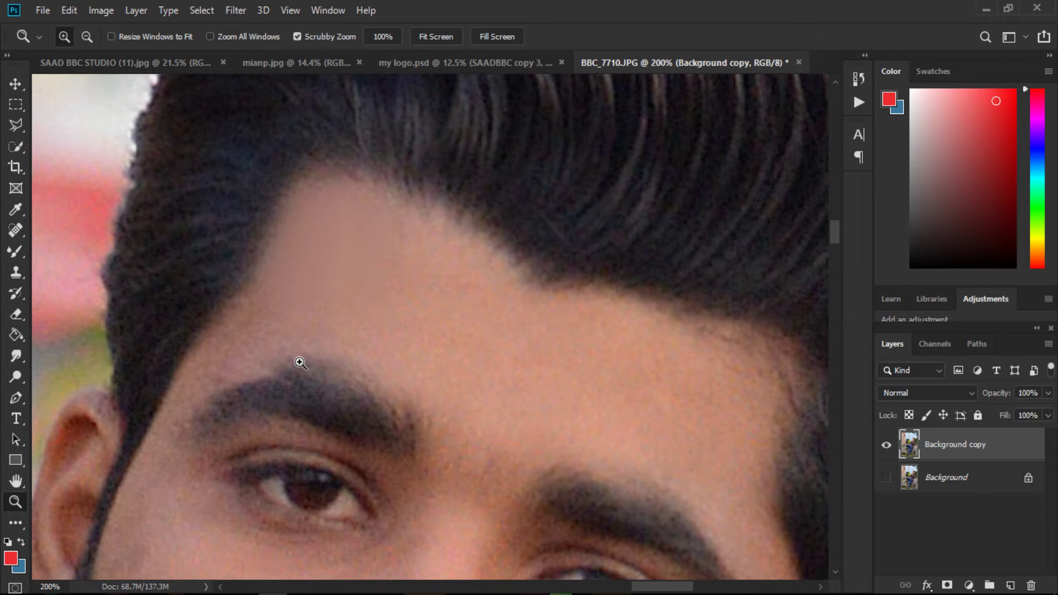
pyautogui.click(300, 363)
pyautogui.click(15, 252)
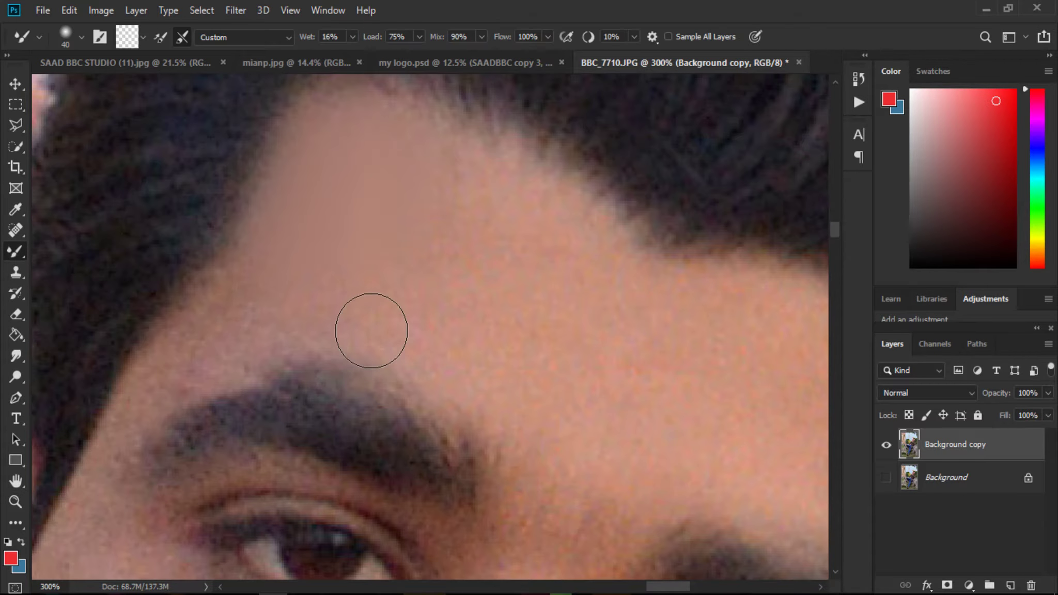
pyautogui.press('[')
pyautogui.press(']')
pyautogui.press(']')
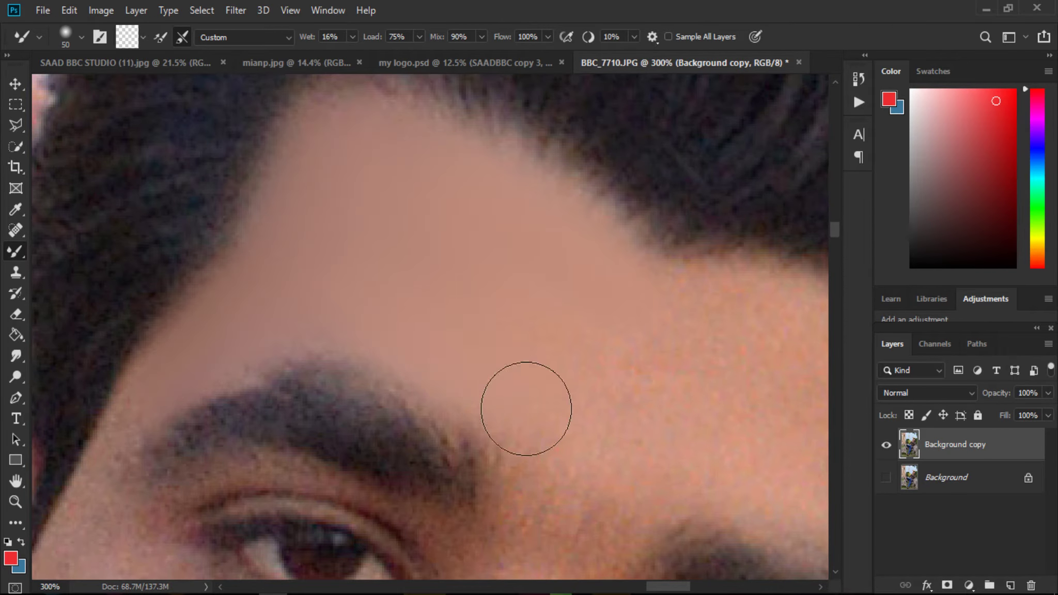
pyautogui.press(']')
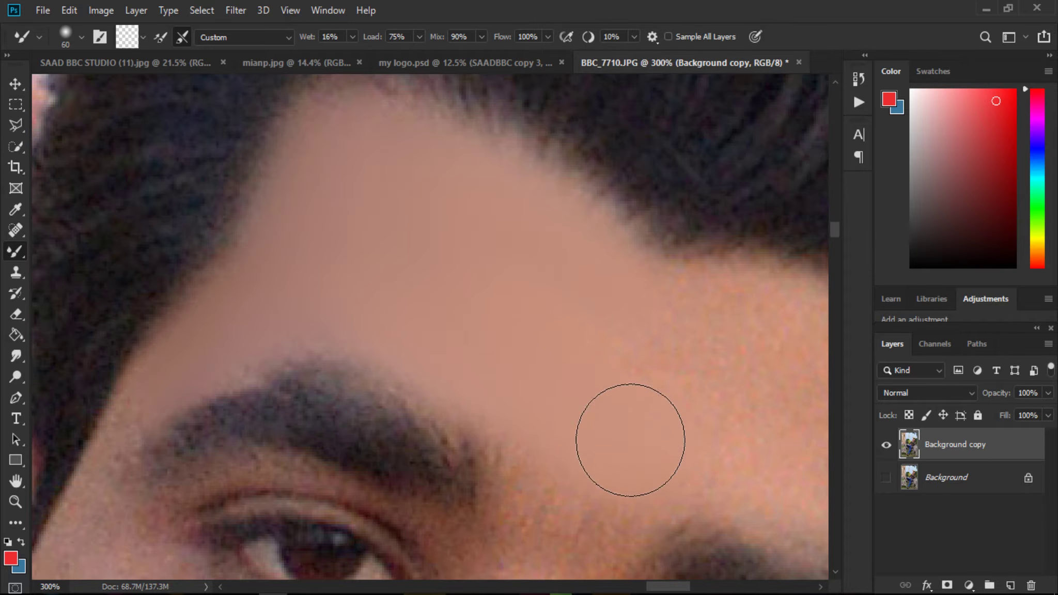
# - Blend the mid-forehead skin above the gap between the eyebrows, then reduce the Mixer Brush to 40 px
pyautogui.press(']')
pyautogui.scroll(-1, 738, 399)
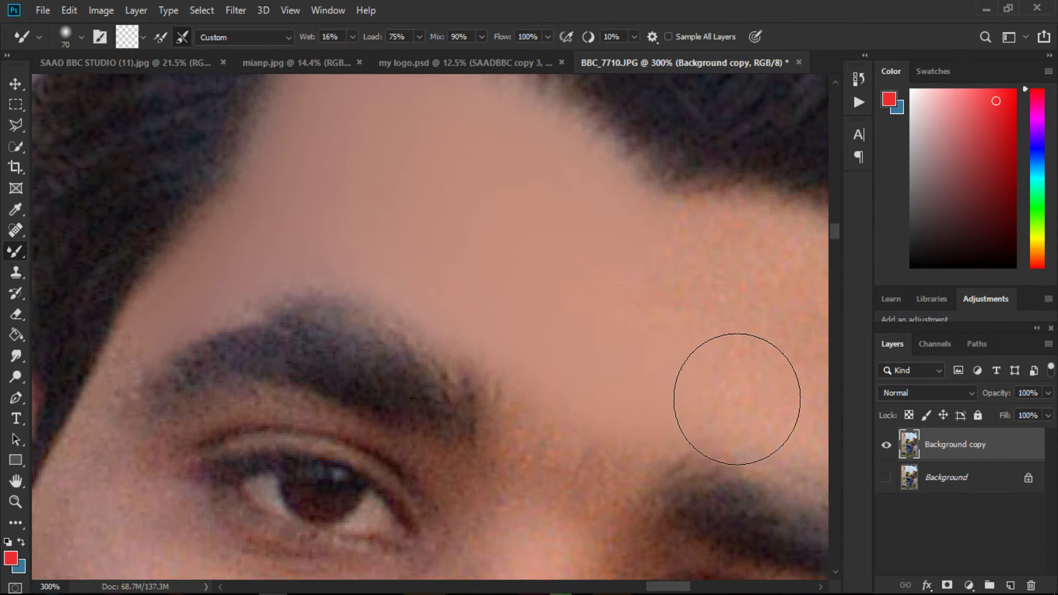
pyautogui.press('[')
pyautogui.moveTo(627, 376)
pyautogui.mouseDown()
pyautogui.moveTo(817, 439)
pyautogui.moveTo(787, 428)
pyautogui.moveTo(686, 332)
pyautogui.moveTo(792, 349)
pyautogui.moveTo(679, 299)
pyautogui.moveTo(704, 385)
pyautogui.mouseUp()
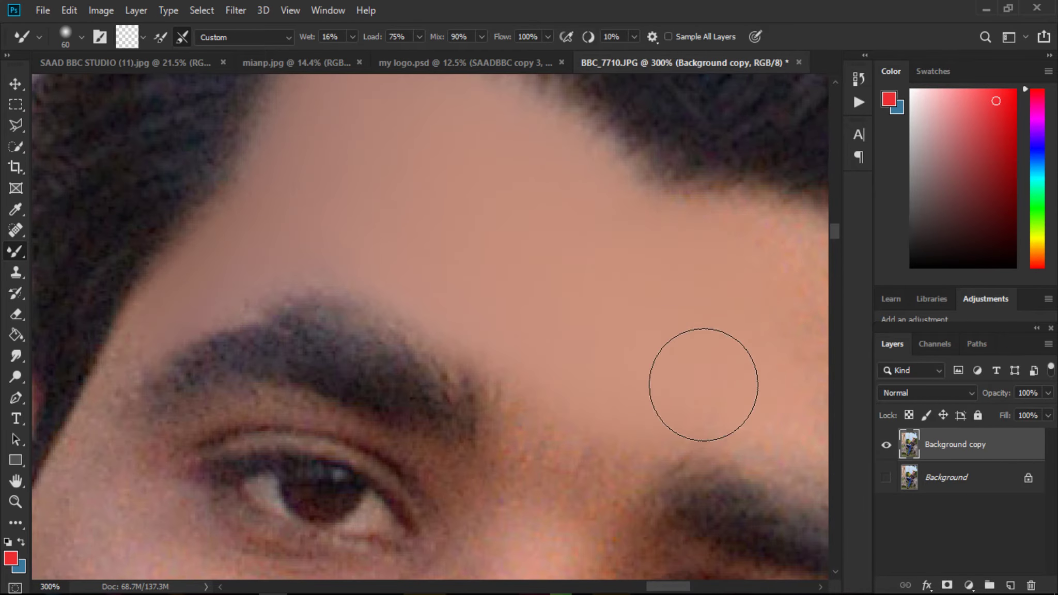
pyautogui.press('[')
pyautogui.press('[')
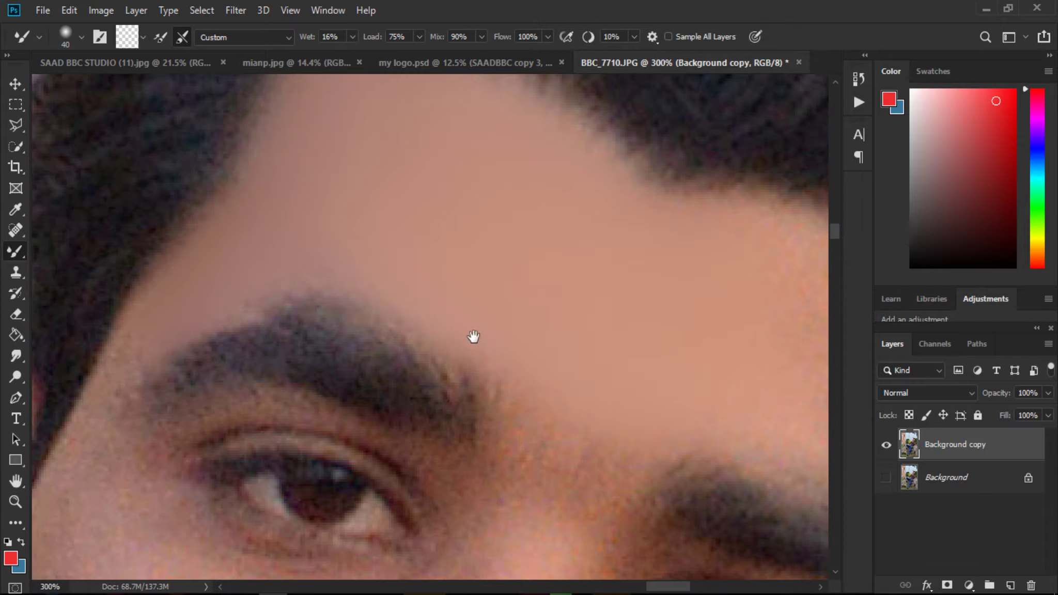
# - Smooth the image-right side of the forehead up to the hairline with a 50 px Mixer Brush
pyautogui.moveTo(473, 337); pyautogui.dragTo(264, 317)
pyautogui.press(']')
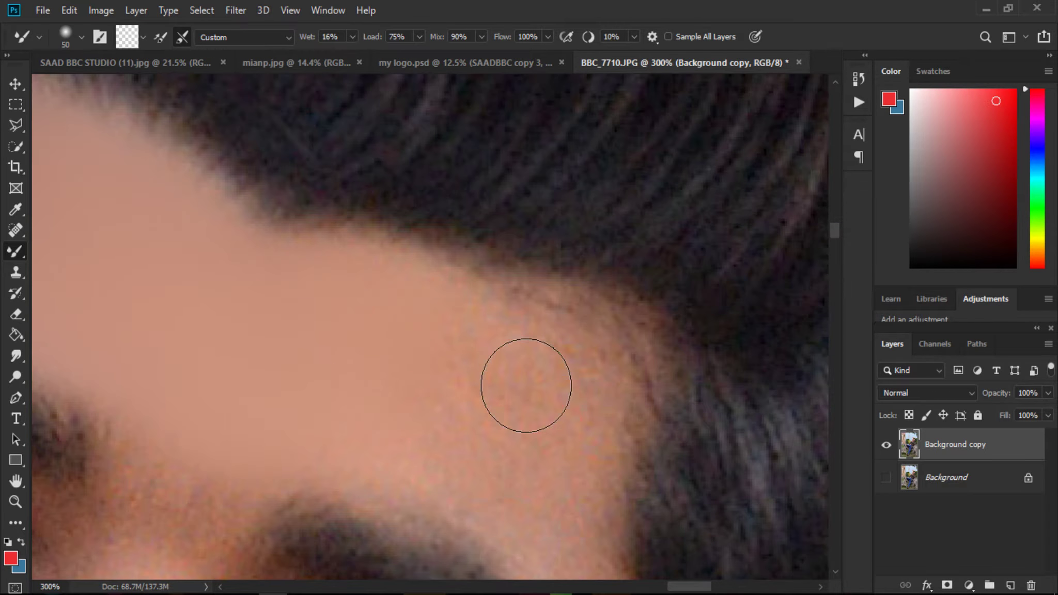
pyautogui.moveTo(526, 385)
pyautogui.mouseDown()
pyautogui.moveTo(420, 358)
pyautogui.moveTo(545, 413)
pyautogui.moveTo(380, 467)
pyautogui.moveTo(542, 414)
pyautogui.moveTo(497, 496)
pyautogui.moveTo(401, 495)
pyautogui.moveTo(570, 485)
pyautogui.moveTo(559, 418)
pyautogui.moveTo(613, 395)
pyautogui.moveTo(621, 443)
pyautogui.moveTo(482, 363)
pyautogui.moveTo(655, 393)
pyautogui.moveTo(627, 566)
pyautogui.moveTo(617, 506)
pyautogui.moveTo(519, 493)
pyautogui.moveTo(510, 511)
pyautogui.moveTo(523, 480)
pyautogui.moveTo(449, 398)
pyautogui.moveTo(616, 383)
pyautogui.moveTo(448, 366)
pyautogui.moveTo(522, 367)
pyautogui.moveTo(299, 325)
pyautogui.moveTo(383, 368)
pyautogui.moveTo(245, 299)
pyautogui.moveTo(196, 245)
pyautogui.mouseUp()
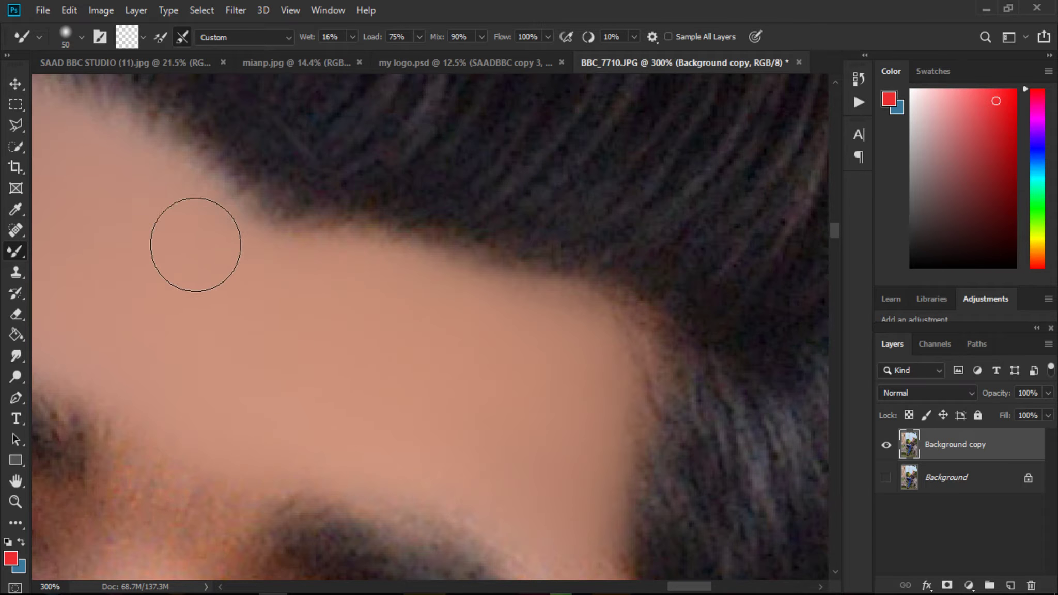
# - Smooth the skin around the outer end of the image-left eyebrow with the Mixer Brush at 40, 15 and 30 px
pyautogui.scroll(-5, 268, 389)
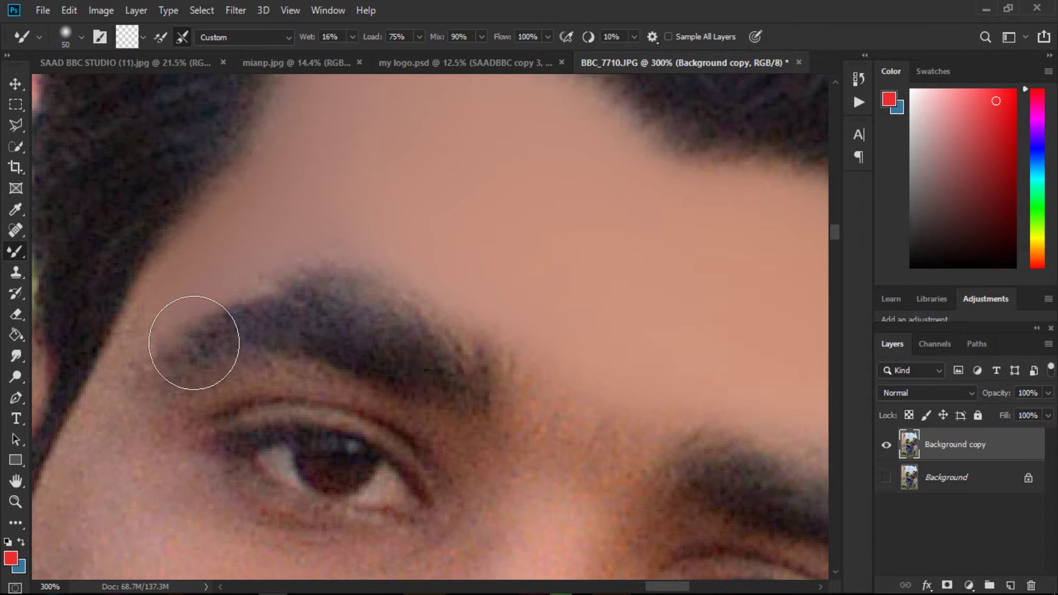
pyautogui.press('[')
pyautogui.moveTo(201, 330); pyautogui.dragTo(355, 289)
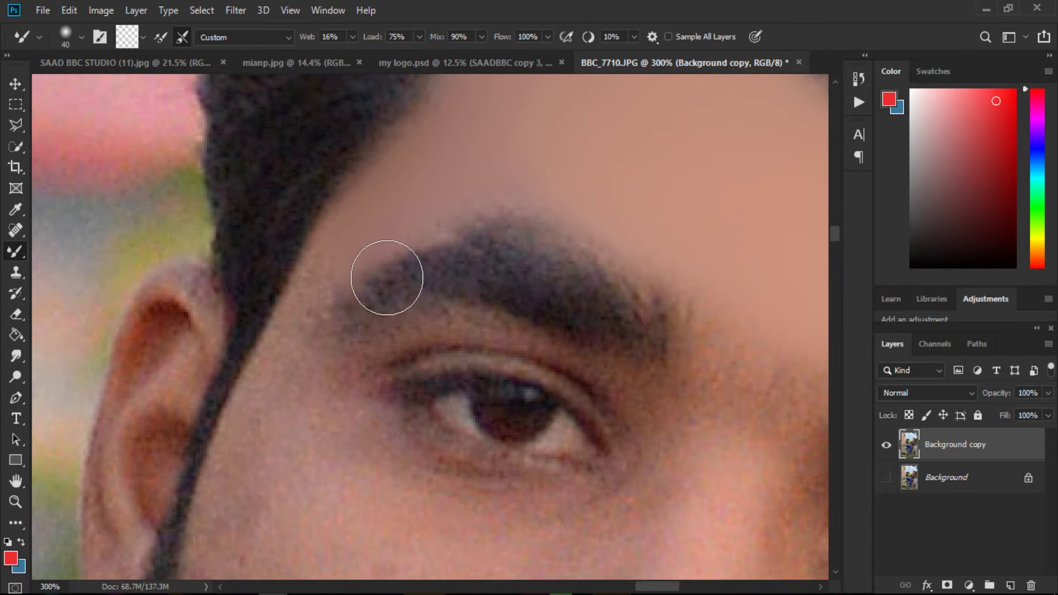
pyautogui.press('[')
pyautogui.press('[')
pyautogui.press('[')
pyautogui.press('[')
pyautogui.press('[')
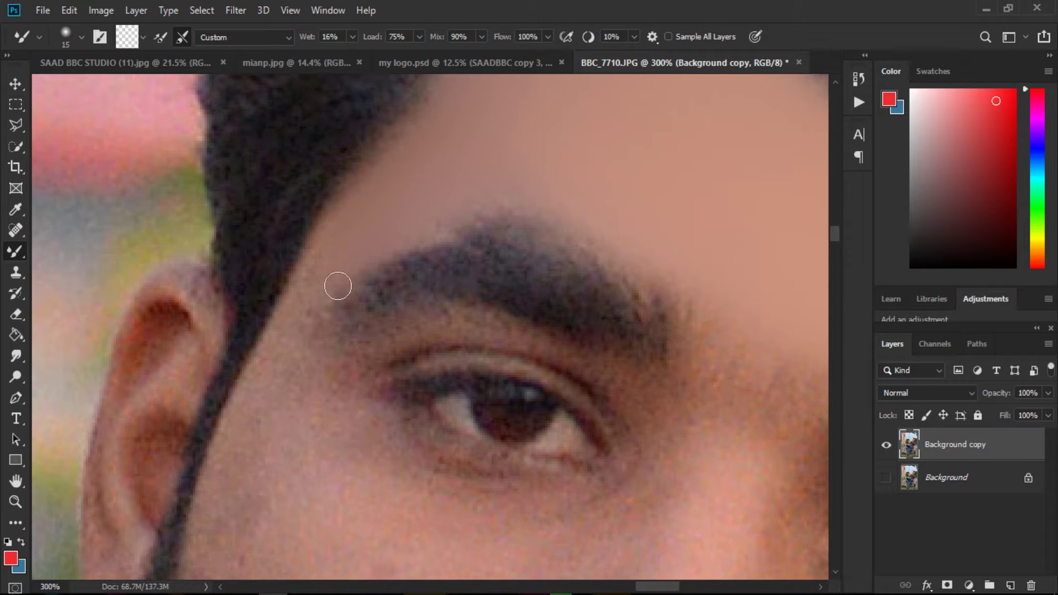
pyautogui.press(']')
pyautogui.press(']')
pyautogui.press(']')
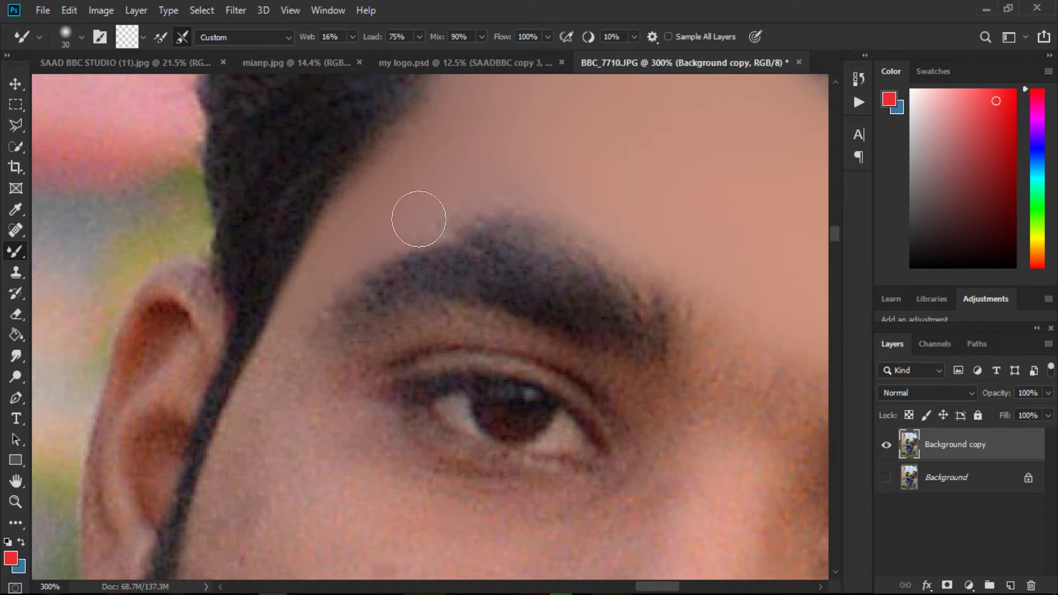
# - Smooth the temple and outer cheek beside the image-left eye, enlarging the Mixer Brush to 40 px
pyautogui.scroll(-3, 338, 335)
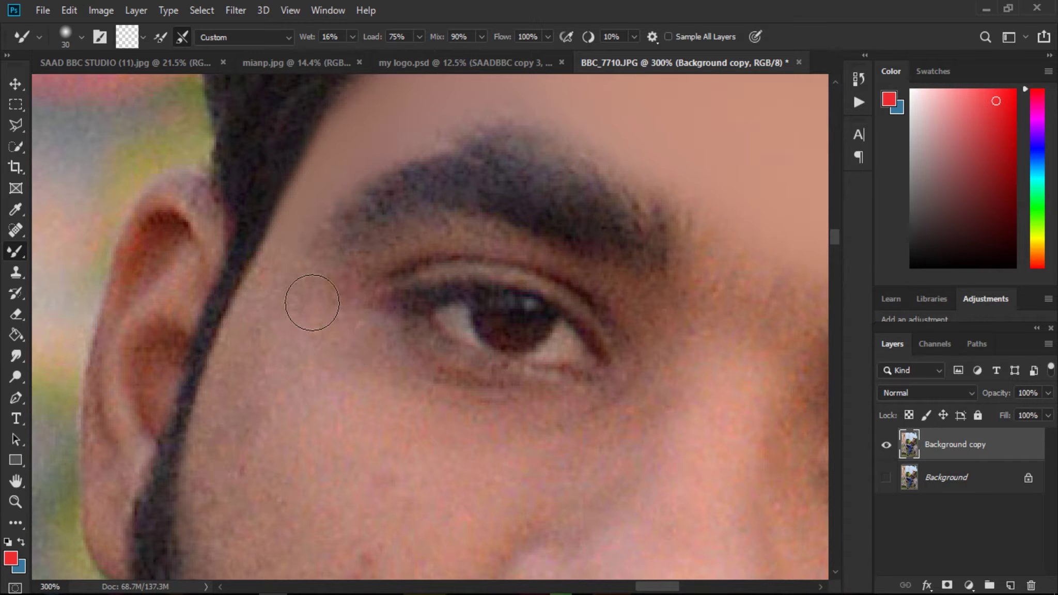
pyautogui.press(']')
pyautogui.press(']')
pyautogui.scroll(-3, 311, 354)
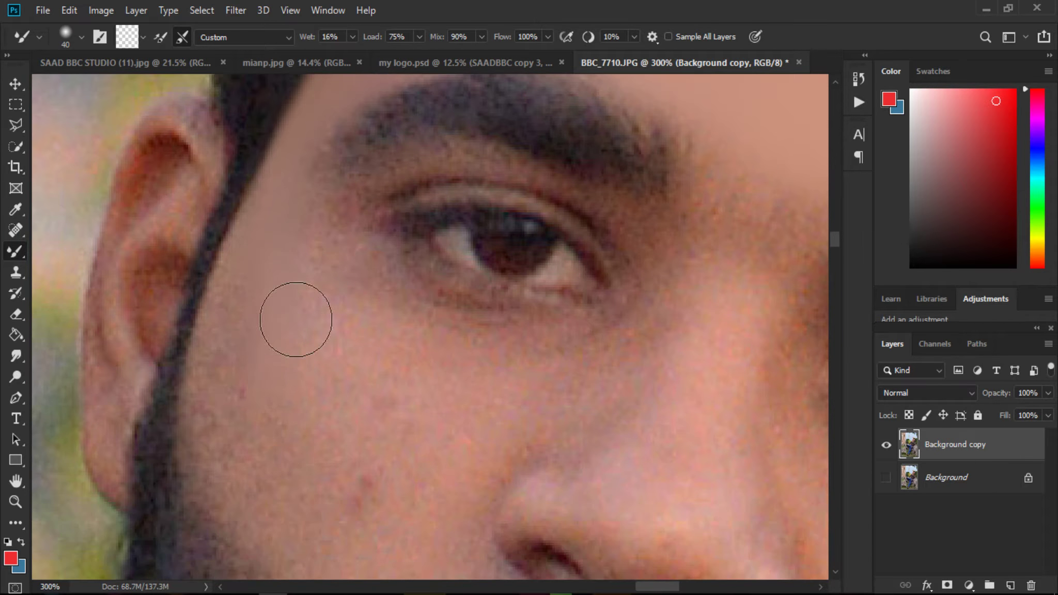
pyautogui.moveTo(295, 319)
pyautogui.mouseDown()
pyautogui.moveTo(269, 452)
pyautogui.moveTo(300, 304)
pyautogui.moveTo(249, 456)
pyautogui.moveTo(272, 502)
pyautogui.moveTo(299, 413)
pyautogui.mouseUp()
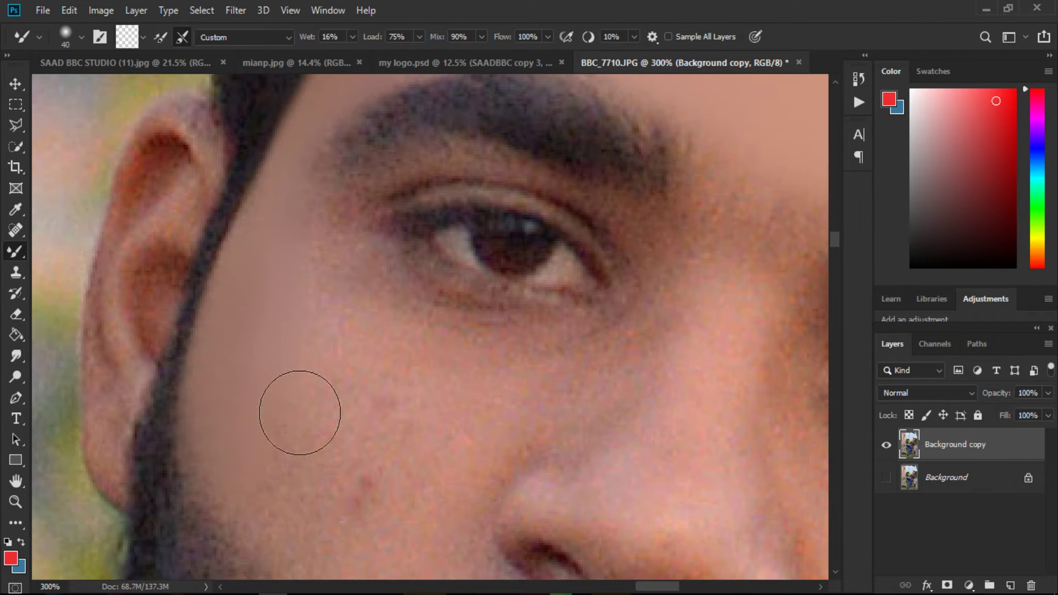
# - Smooth the image-left cheek down to the beard with a 50 px Mixer Brush, enlarging it to 70 px toward the nose
pyautogui.scroll(-3, 310, 402)
pyautogui.press(']')
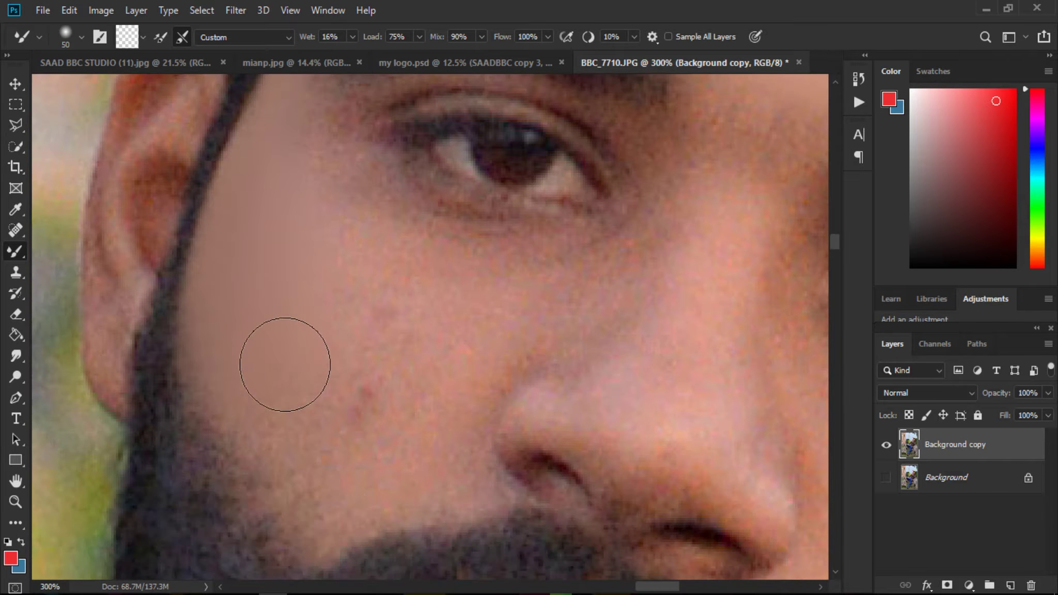
pyautogui.moveTo(285, 365)
pyautogui.mouseDown()
pyautogui.moveTo(348, 532)
pyautogui.moveTo(313, 408)
pyautogui.moveTo(299, 411)
pyautogui.moveTo(344, 515)
pyautogui.moveTo(279, 376)
pyautogui.moveTo(253, 348)
pyautogui.moveTo(363, 458)
pyautogui.moveTo(345, 465)
pyautogui.moveTo(443, 458)
pyautogui.moveTo(389, 520)
pyautogui.mouseUp()
pyautogui.press('[')
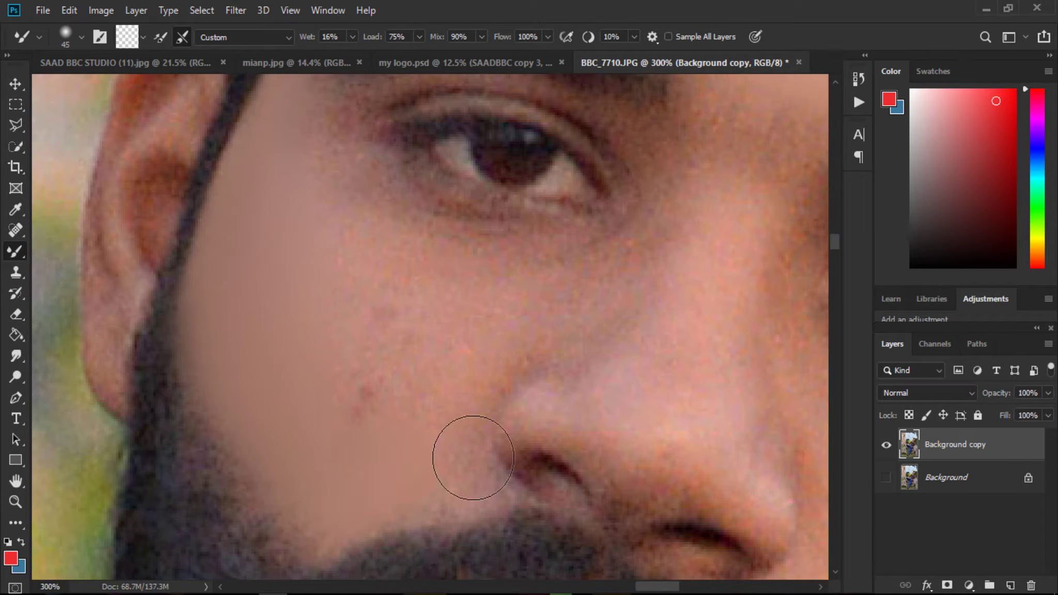
pyautogui.press(']')
pyautogui.press(']')
pyautogui.press(']')
pyautogui.moveTo(463, 472)
pyautogui.mouseDown()
pyautogui.moveTo(405, 466)
pyautogui.moveTo(434, 501)
pyautogui.moveTo(465, 479)
pyautogui.moveTo(419, 431)
pyautogui.moveTo(454, 401)
pyautogui.moveTo(418, 441)
pyautogui.mouseUp()
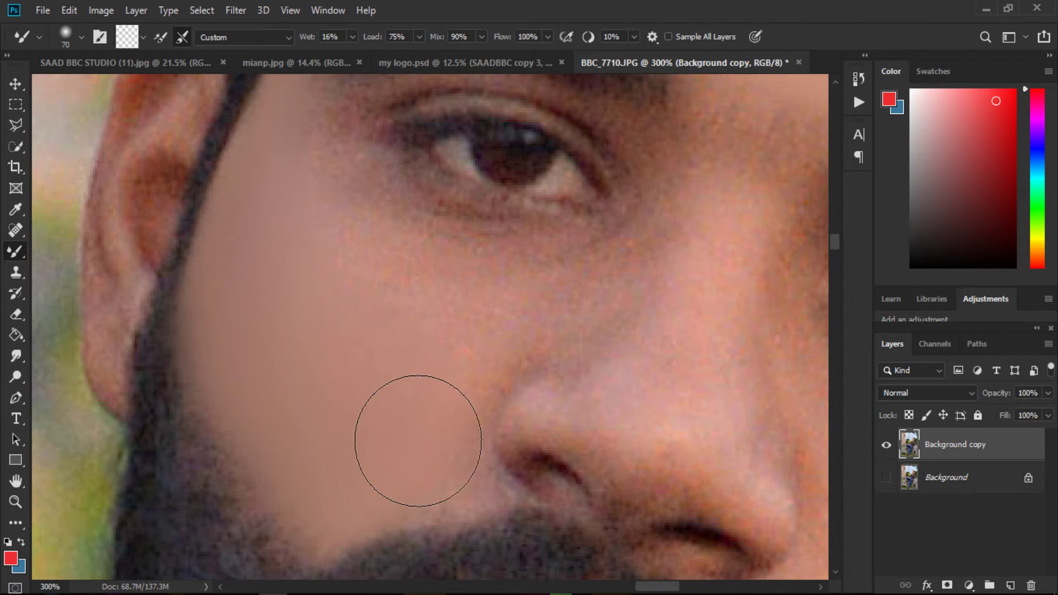
# - Blend the skin beside and below the image-left eye with the Mixer Brush at 50 and 40 px
pyautogui.scroll(3, 416, 414)
pyautogui.press('[')
pyautogui.press('[')
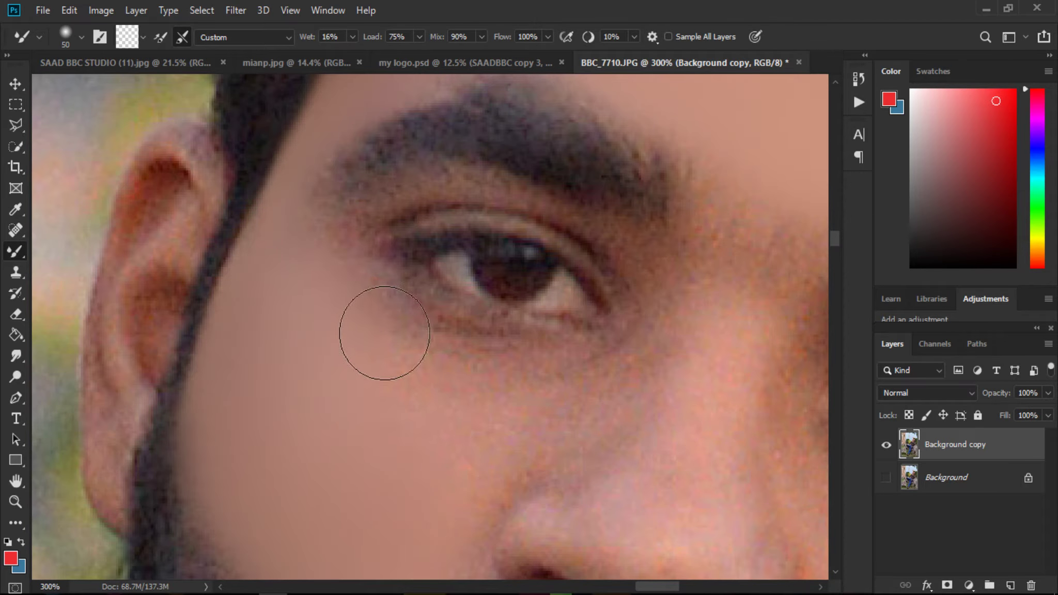
pyautogui.press('[')
pyautogui.scroll(1, 387, 341)
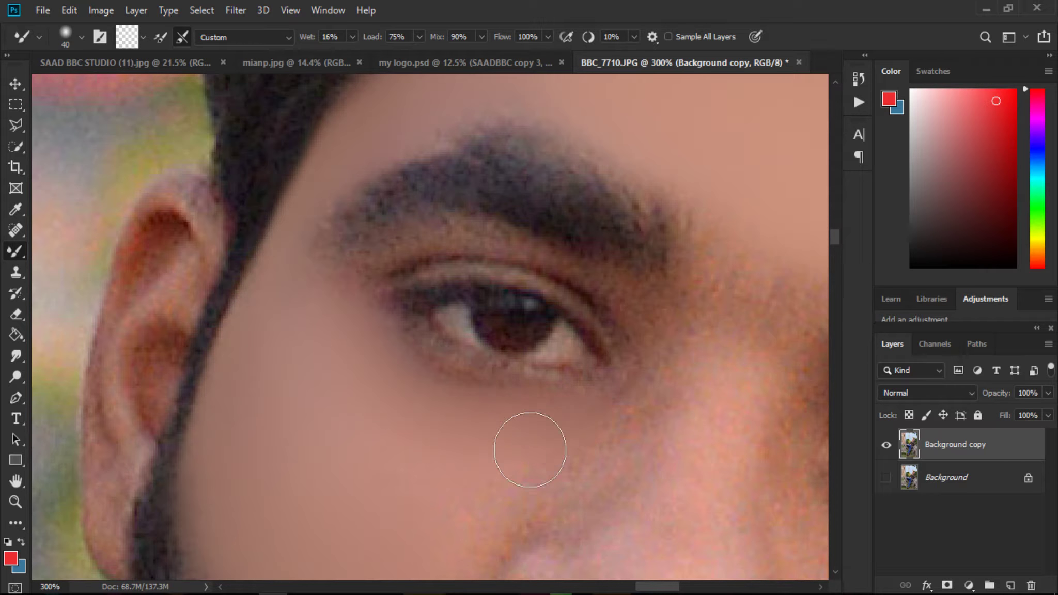
# - Smooth the strip between the image-left eyebrow and eyelid and the outer eye corner with a 10 to 25 px Mixer Brush
pyautogui.press('[')
pyautogui.press('[')
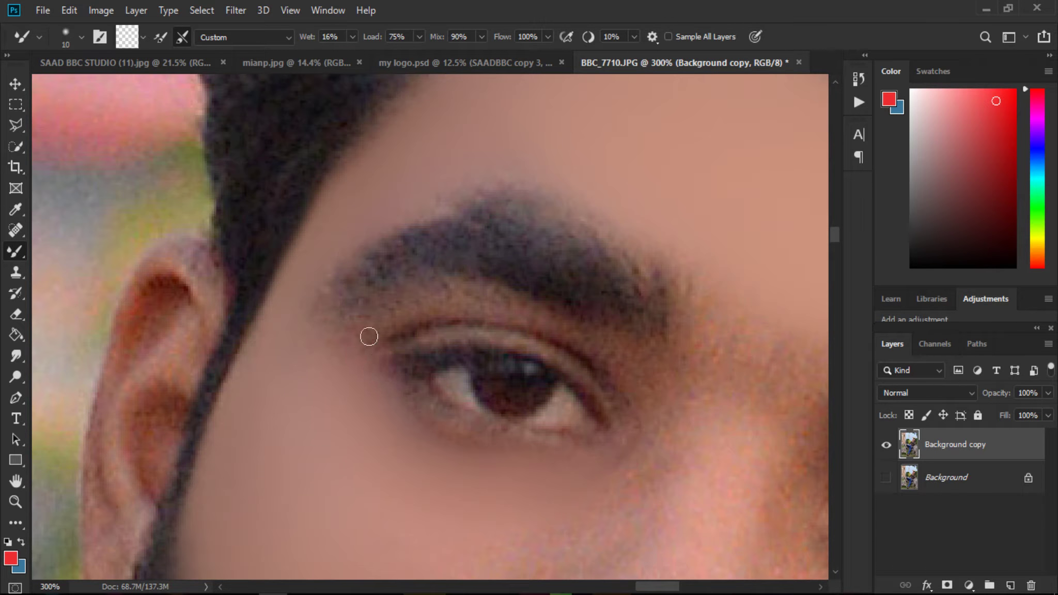
pyautogui.press(']')
pyautogui.press(']')
pyautogui.press('[')
pyautogui.press('[')
pyautogui.press(']')
pyautogui.press(']')
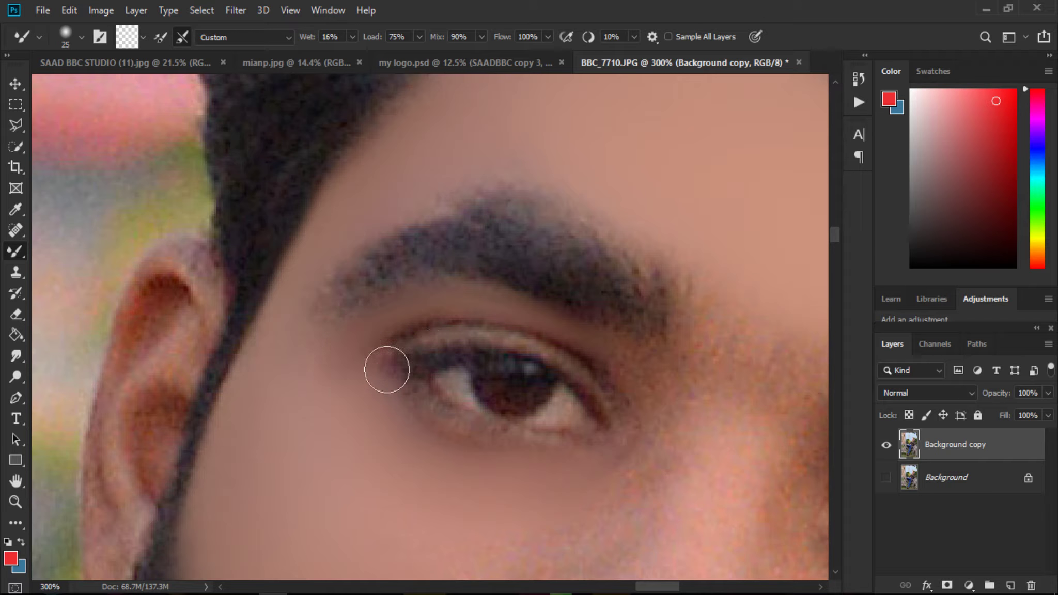
pyautogui.scroll(-3, 395, 403)
pyautogui.press('[')
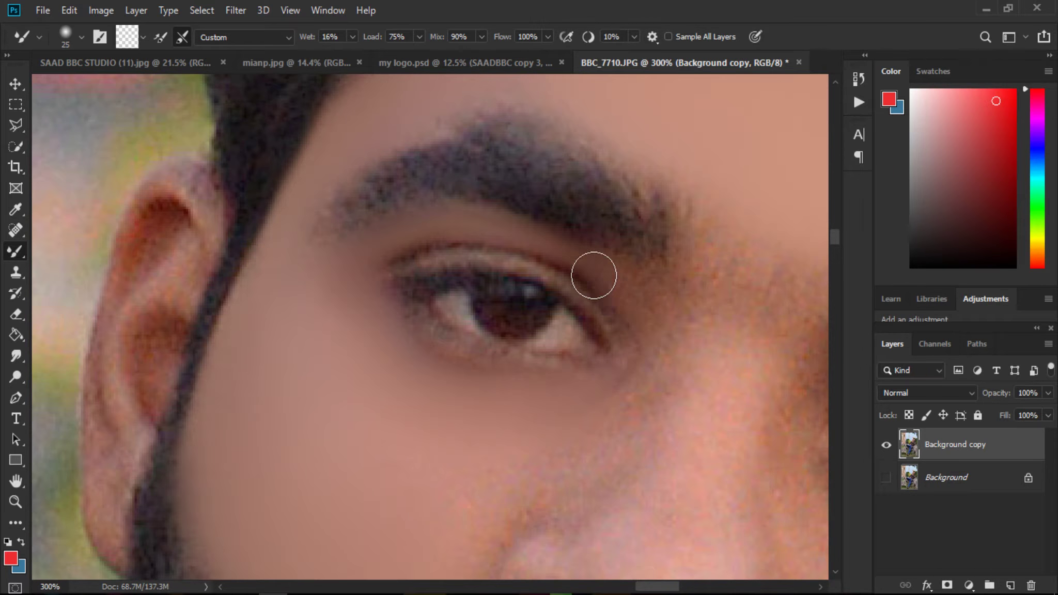
# - Smooth the skin between the image-left inner eye corner and the side of the nose with a 40 to 30 px Mixer Brush
pyautogui.scroll(-3, 669, 310)
pyautogui.press(']')
pyautogui.press(']')
pyautogui.press(']')
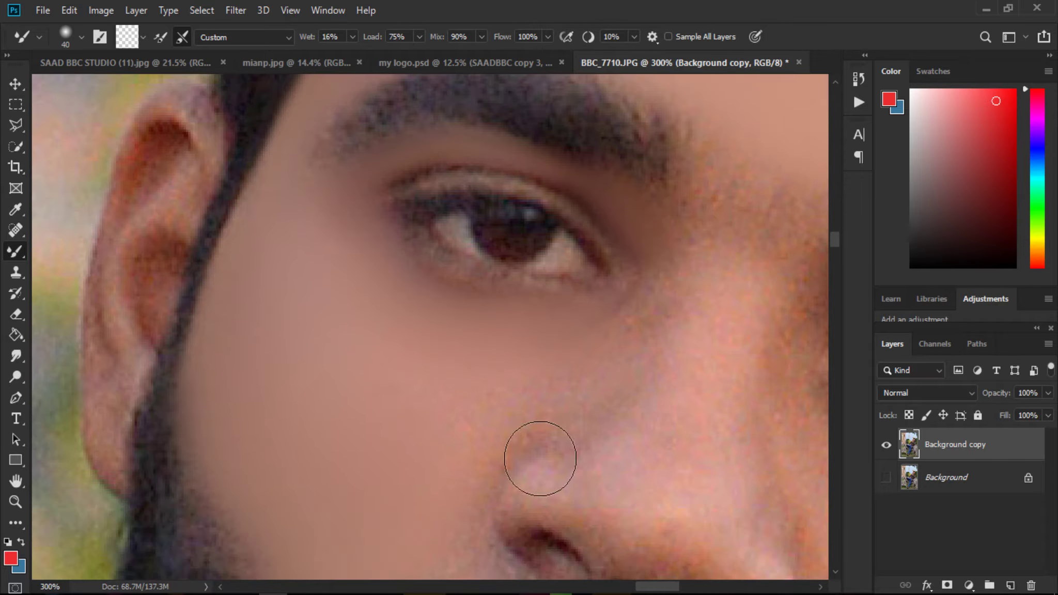
pyautogui.press('[')
pyautogui.moveTo(681, 362)
pyautogui.mouseDown()
pyautogui.moveTo(689, 281)
pyautogui.moveTo(678, 356)
pyautogui.mouseUp()
pyautogui.press('[')
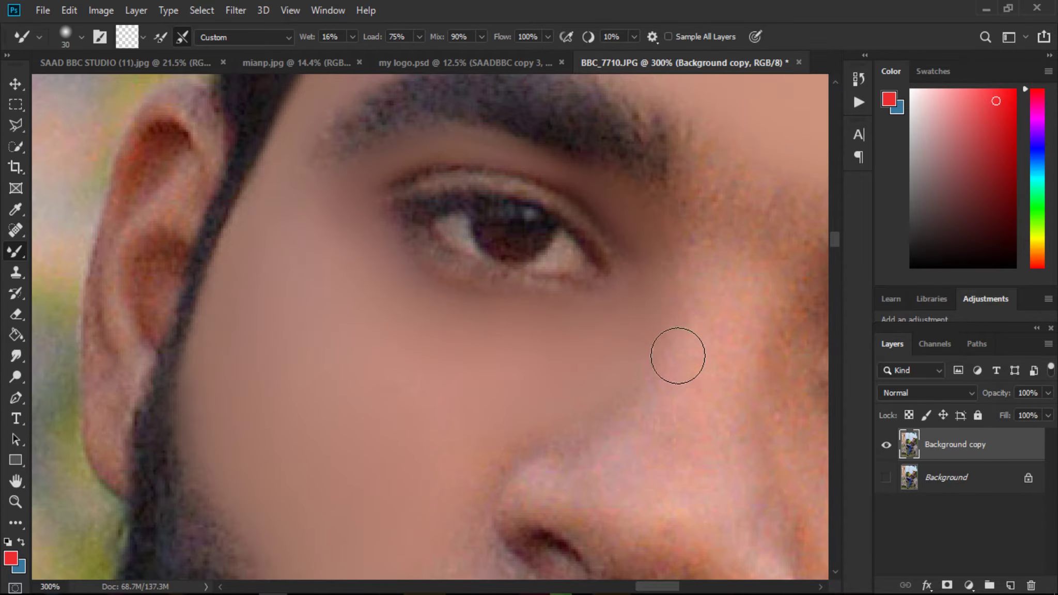
# - Blend the cheek skin beside the image-left nostril and above the moustache with the Mixer Brush at 40 to 45 px
pyautogui.scroll(-4, 662, 403)
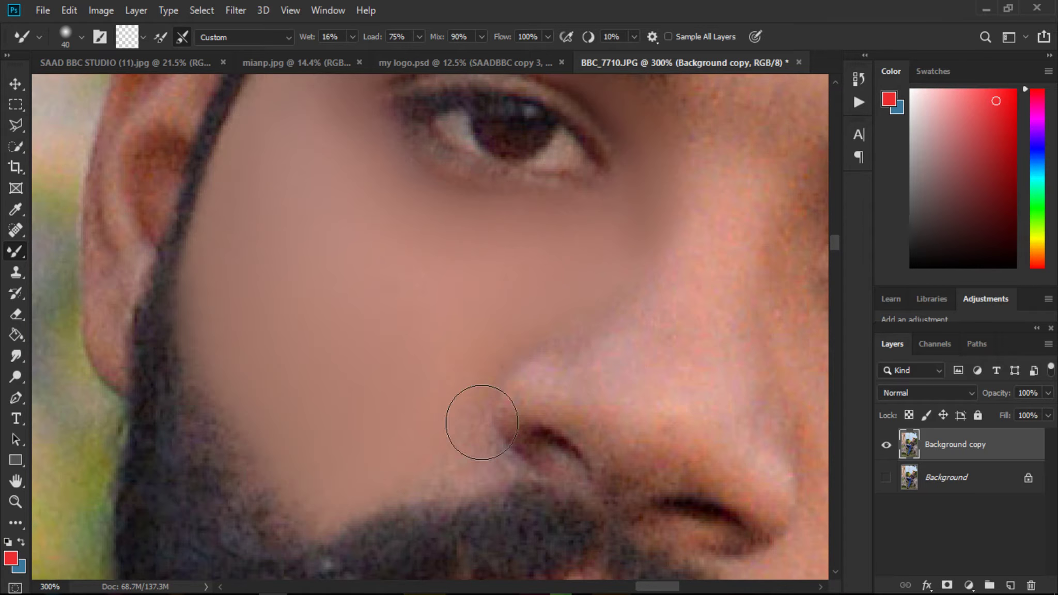
pyautogui.press(']')
pyautogui.press(']')
pyautogui.scroll(-3, 473, 373)
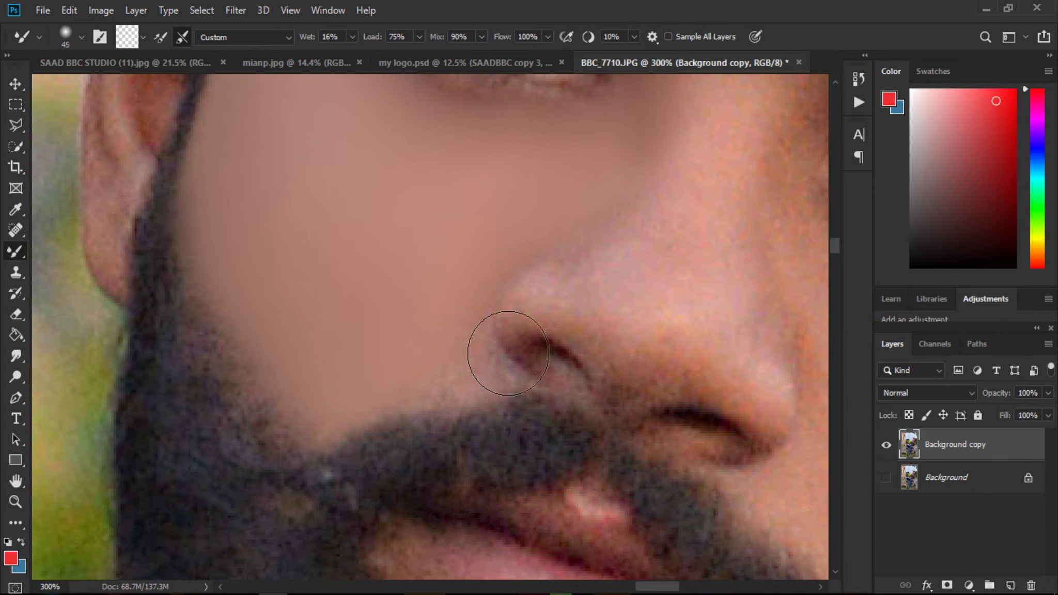
pyautogui.press('[')
pyautogui.press('[')
pyautogui.press('[')
pyautogui.press('[')
# - Smooth the bridge of the nose between the eyes, enlarging the Mixer Brush to 45 px
pyautogui.scroll(8, 484, 378)
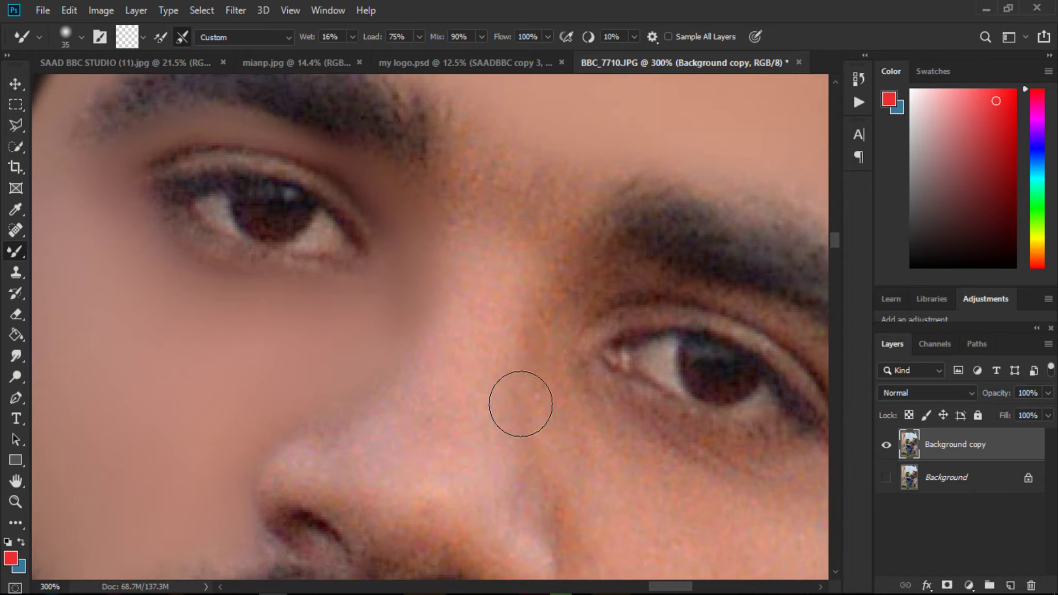
pyautogui.press(']')
pyautogui.moveTo(536, 316)
pyautogui.mouseDown()
pyautogui.moveTo(527, 359)
pyautogui.moveTo(534, 259)
pyautogui.moveTo(482, 412)
pyautogui.mouseUp()
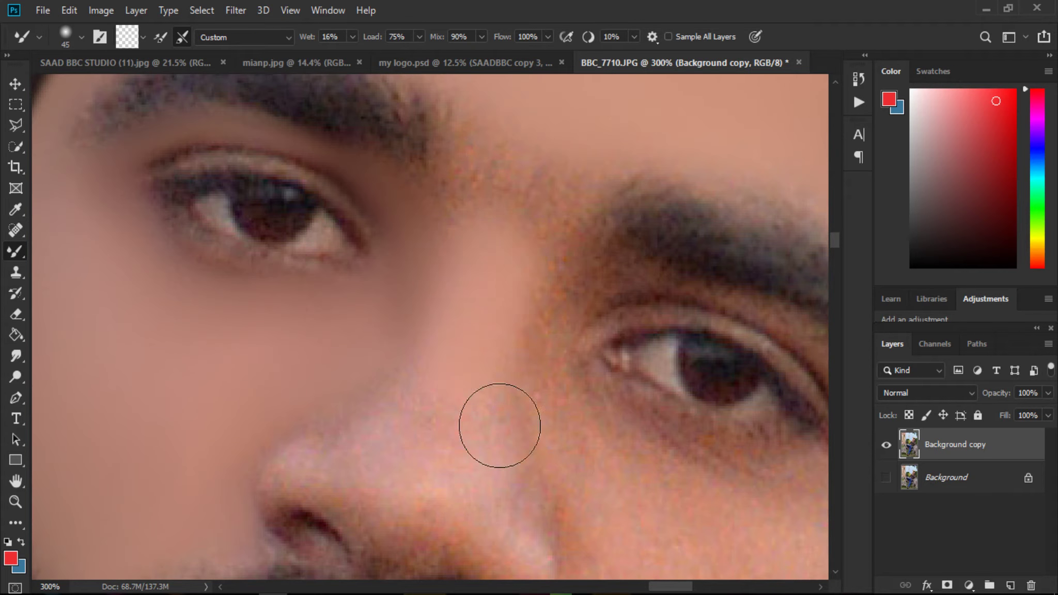
# - Smooth the front of the nose from the bridge down to the tip with a 35 px Mixer Brush
pyautogui.scroll(-1, 498, 364)
pyautogui.press('[')
pyautogui.scroll(-3, 498, 364)
pyautogui.press('[')
pyautogui.press('[')
pyautogui.press('[')
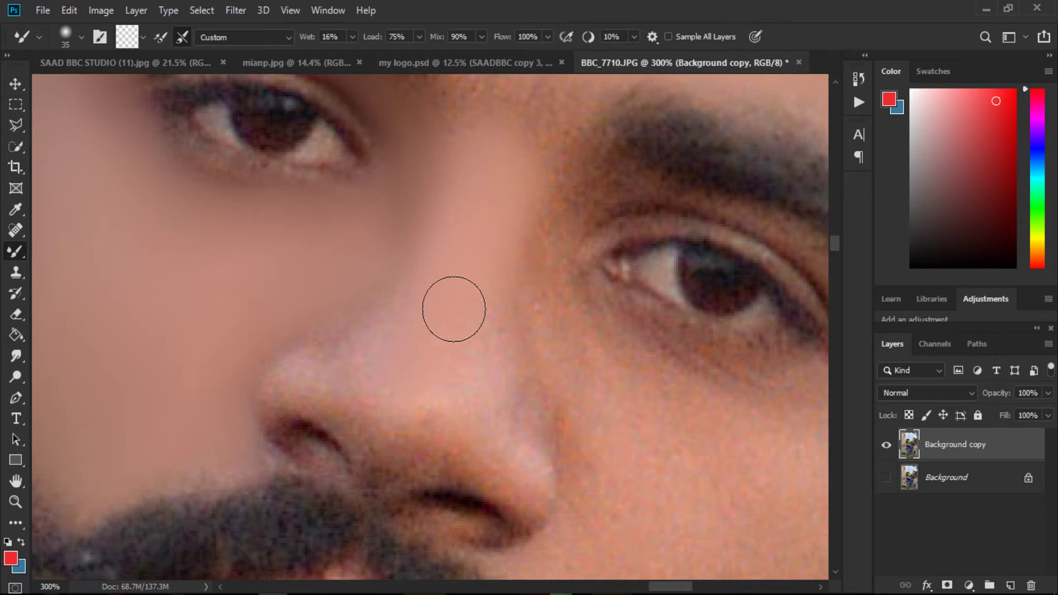
pyautogui.moveTo(497, 286); pyautogui.dragTo(461, 437)
pyautogui.moveTo(513, 303)
pyautogui.mouseDown()
pyautogui.moveTo(469, 442)
pyautogui.moveTo(442, 447)
pyautogui.moveTo(430, 429)
pyautogui.moveTo(393, 421)
pyautogui.mouseUp()
# - Blend the skin around the nostrils and the underside of the nose with the Mixer Brush at 15 to 25 px
pyautogui.press('[')
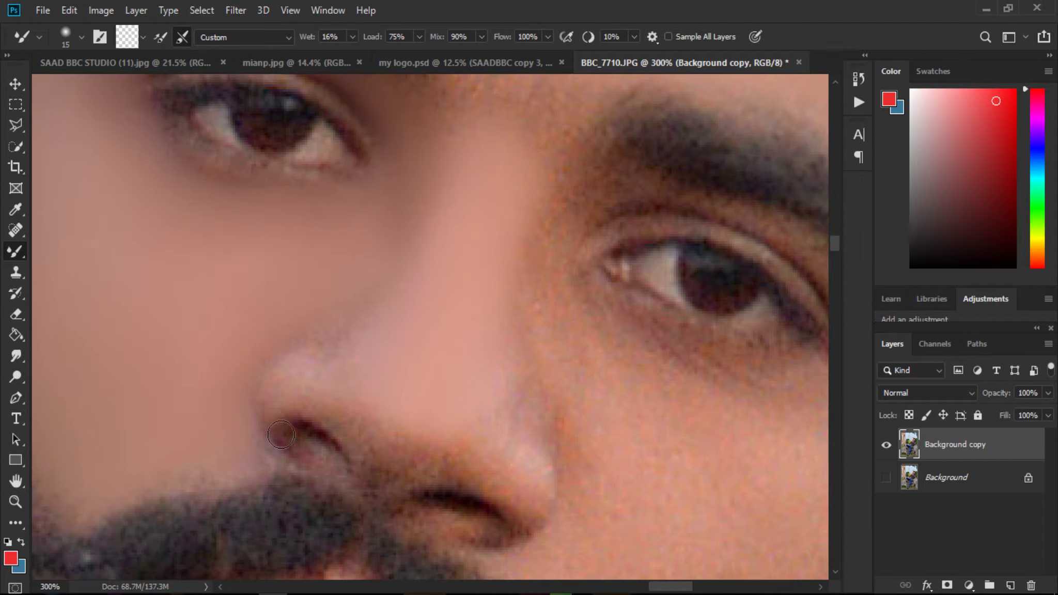
pyautogui.press(']')
pyautogui.moveTo(382, 473)
pyautogui.mouseDown()
pyautogui.moveTo(413, 476)
pyautogui.moveTo(407, 451)
pyautogui.moveTo(434, 477)
pyautogui.moveTo(401, 457)
pyautogui.moveTo(476, 473)
pyautogui.mouseUp()
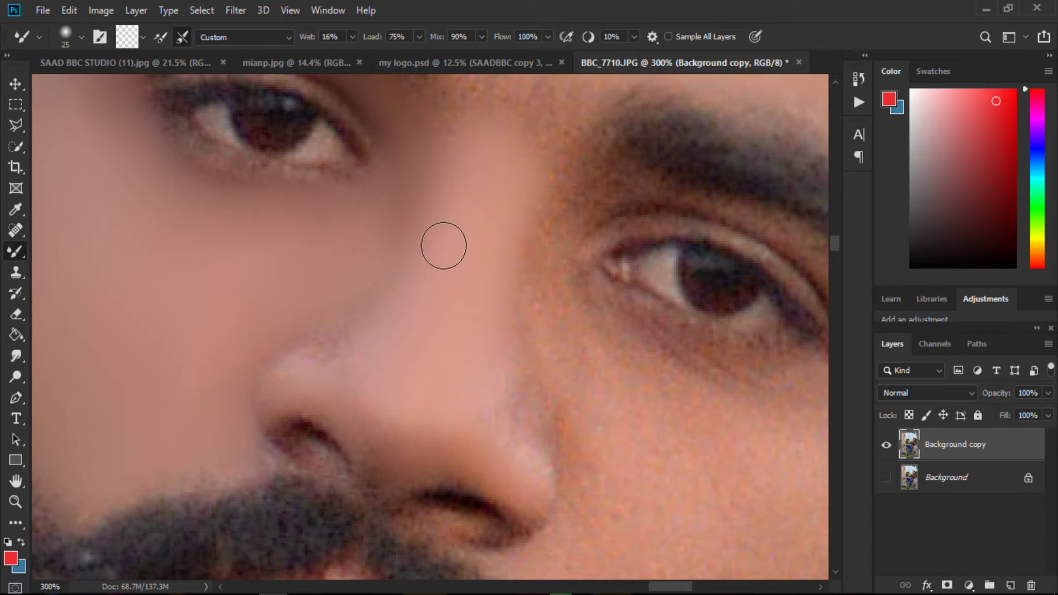
pyautogui.press('[')
pyautogui.press(']')
pyautogui.press('[')
pyautogui.press(']')
# - Smooth the skin between the two eyebrows with the Mixer Brush at 35 and 40 px
pyautogui.scroll(5, 536, 189)
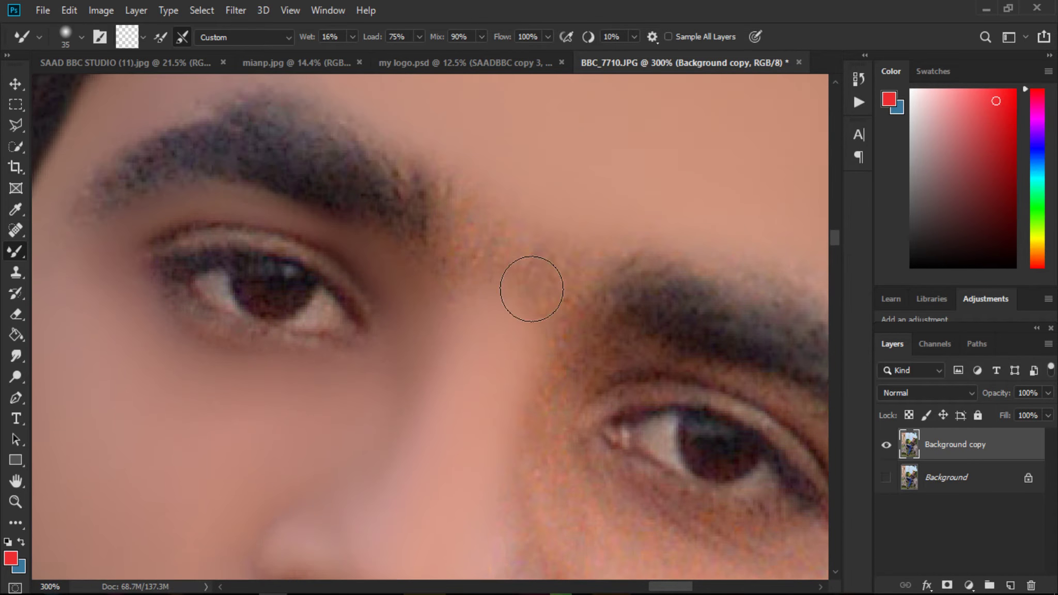
pyautogui.press(']')
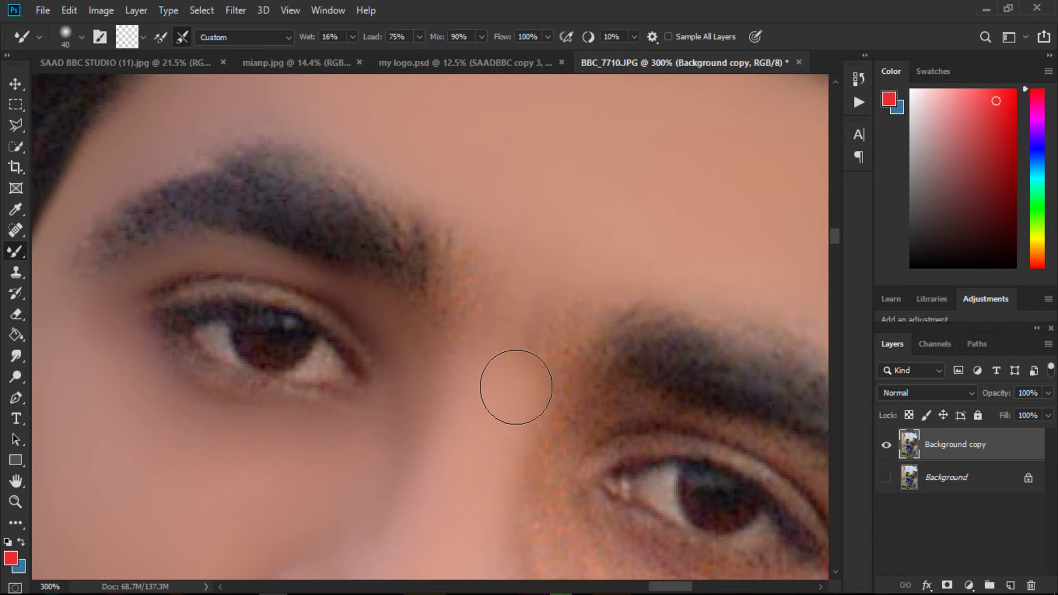
pyautogui.press('[')
pyautogui.press(']')
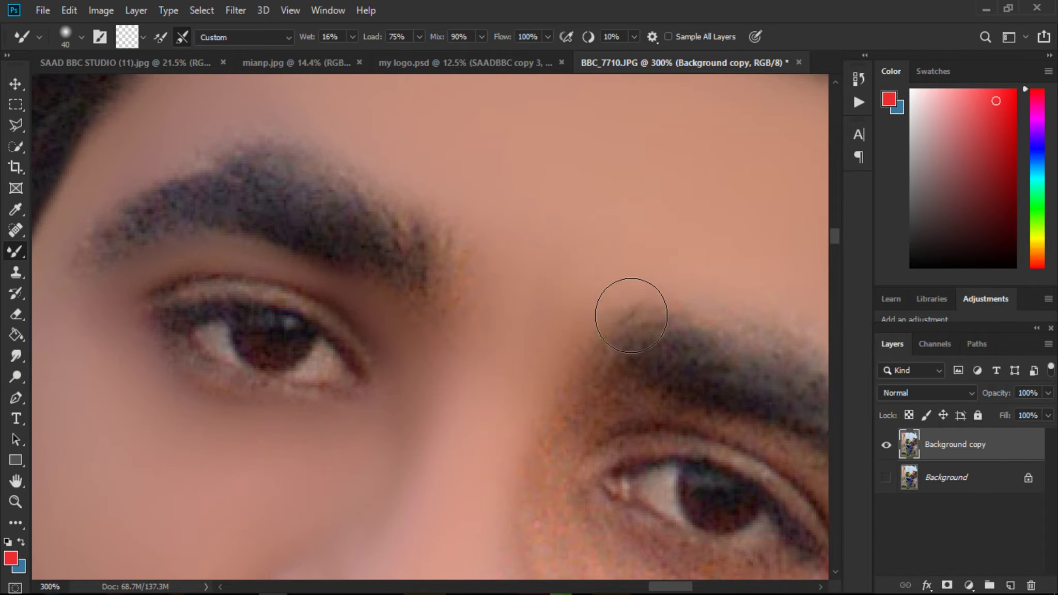
# - Blend the skin at the inner end of the image-left eyebrow with the Mixer Brush reduced to 25 px
pyautogui.scroll(-4, 569, 326)
pyautogui.press('[')
pyautogui.press('[')
pyautogui.press('[')
pyautogui.press('[')
pyautogui.press('[')
pyautogui.press('[')
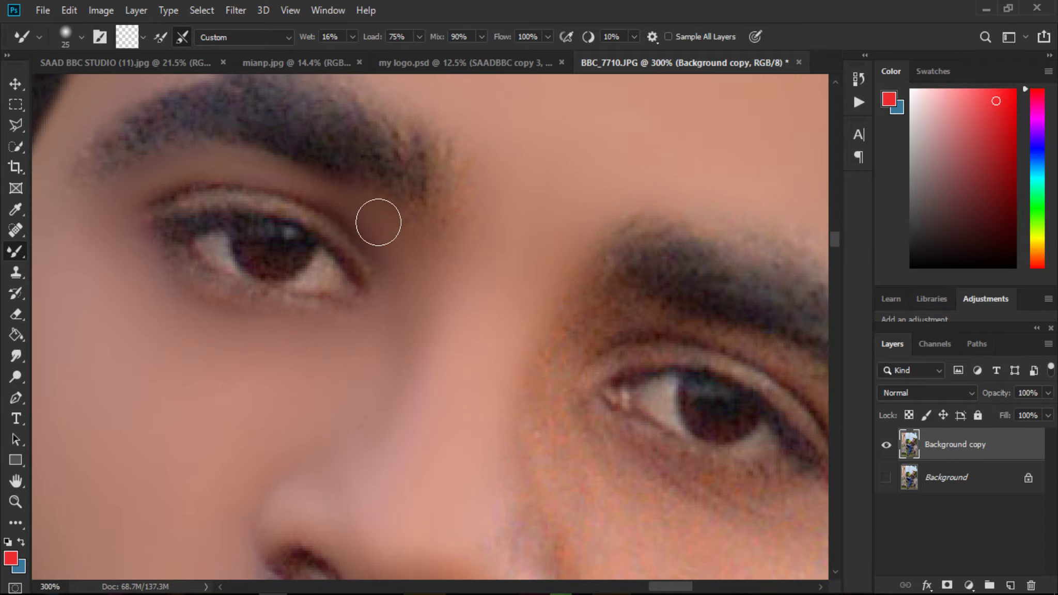
pyautogui.moveTo(456, 257)
pyautogui.mouseDown()
pyautogui.moveTo(433, 149)
pyautogui.moveTo(457, 191)
pyautogui.mouseUp()
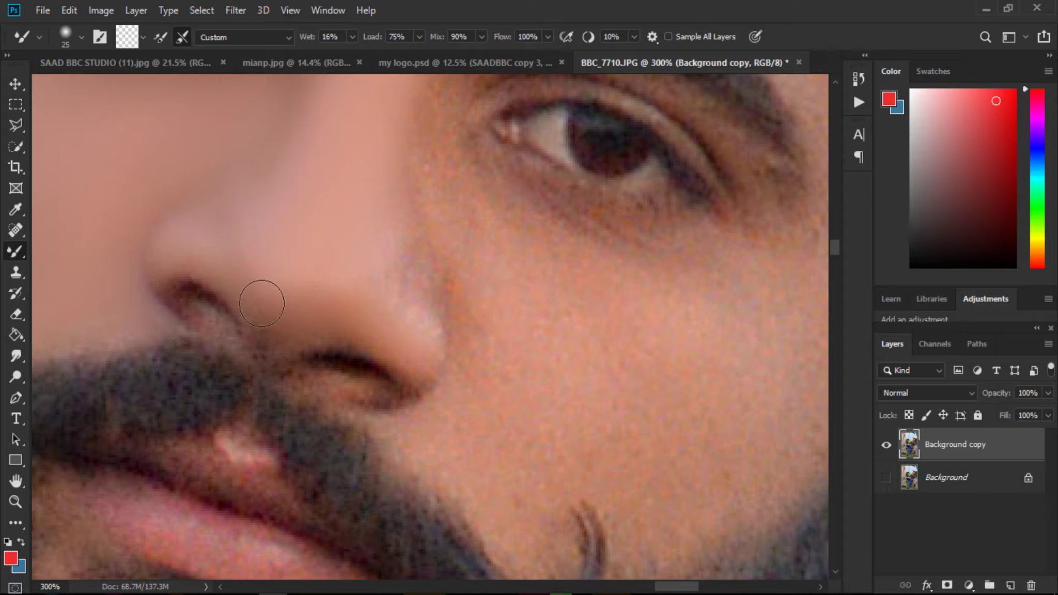
# - Smooth the image-right side of the nose from the brow to the nostril with the Mixer Brush at 40 and 30 px
pyautogui.moveTo(453, 227)
pyautogui.mouseDown()
pyautogui.moveTo(268, 355)
pyautogui.moveTo(272, 342)
pyautogui.mouseUp()
pyautogui.press(']')
pyautogui.press(']')
pyautogui.press(']')
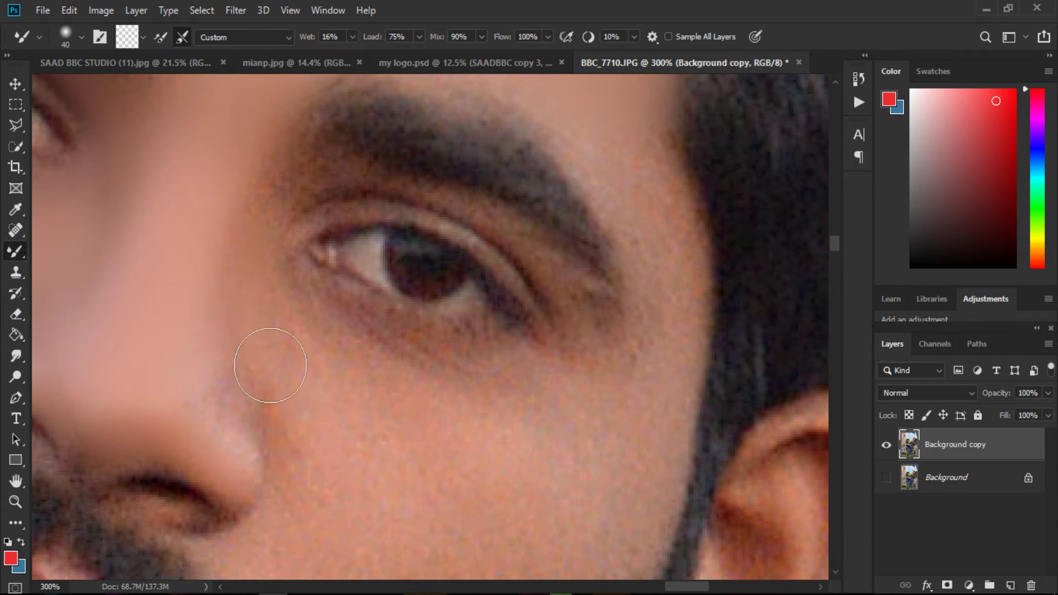
pyautogui.press('[')
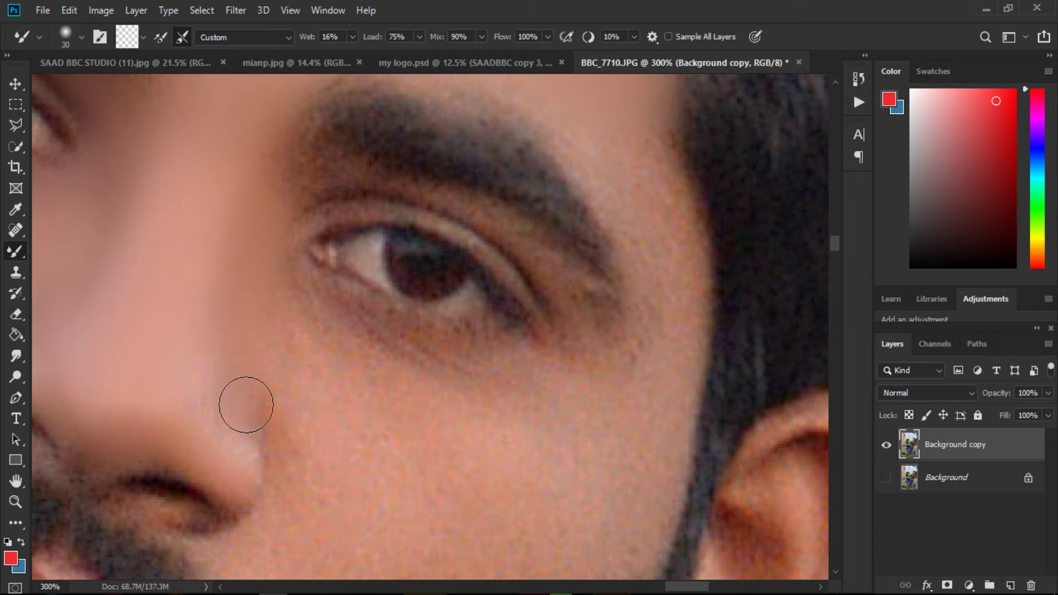
pyautogui.moveTo(246, 406)
pyautogui.mouseDown()
pyautogui.moveTo(234, 432)
pyautogui.moveTo(255, 485)
pyautogui.mouseUp()
# - Blend the skin below the inner corner of the image-right eye with a 40 px Mixer Brush
pyautogui.press(']')
pyautogui.press(']')
pyautogui.moveTo(307, 311)
pyautogui.mouseDown()
pyautogui.moveTo(323, 378)
pyautogui.moveTo(357, 394)
pyautogui.mouseUp()
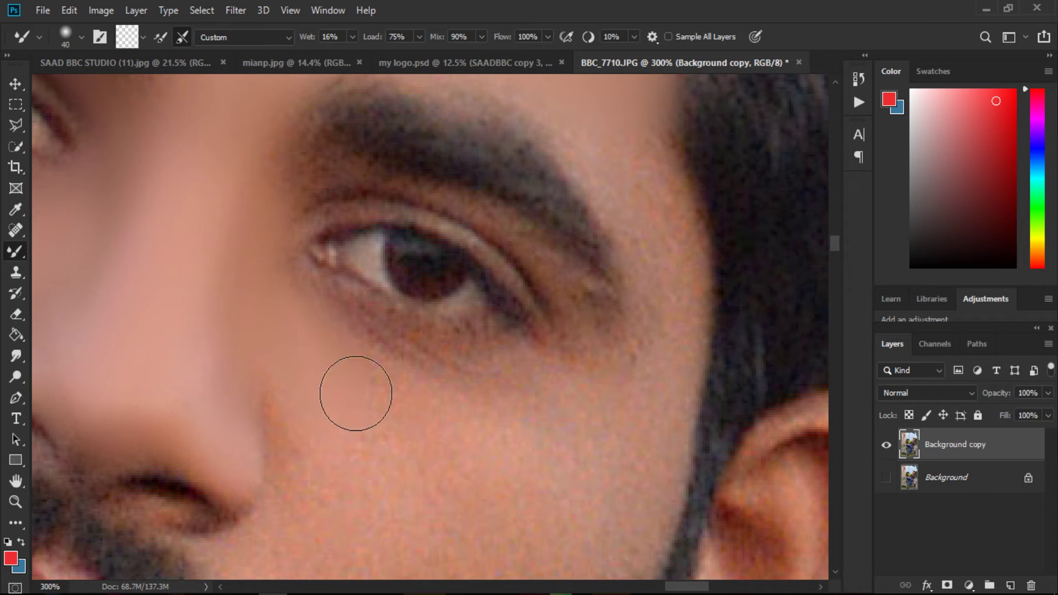
# - Smooth the cheek below the image-right eye with the Mixer Brush at 60 and 50 px
pyautogui.press(']')
pyautogui.scroll(-2, 439, 377)
pyautogui.press(']')
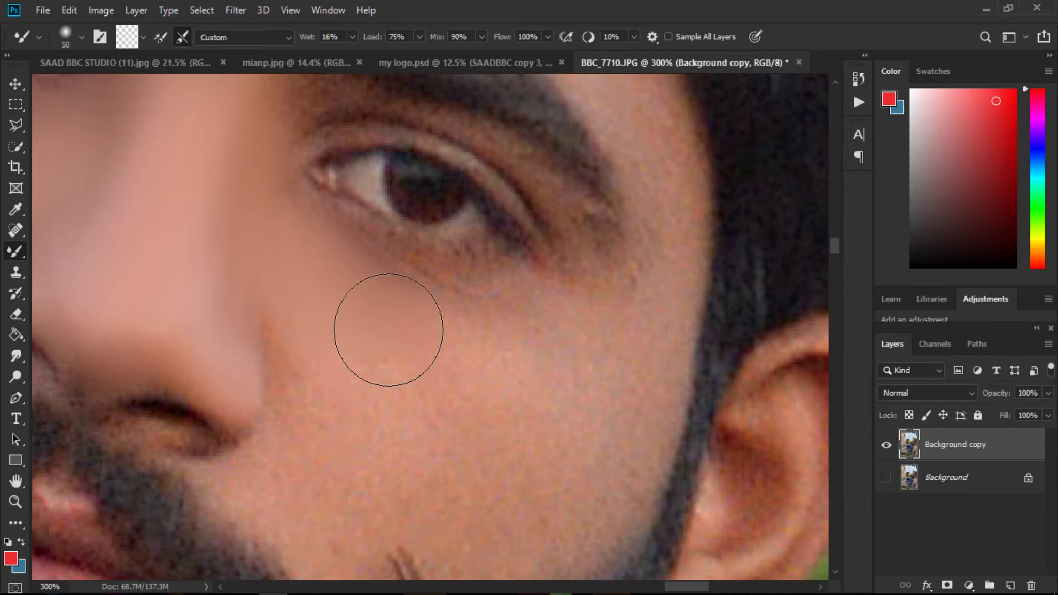
pyautogui.moveTo(389, 331)
pyautogui.mouseDown()
pyautogui.moveTo(392, 443)
pyautogui.moveTo(445, 503)
pyautogui.moveTo(482, 490)
pyautogui.moveTo(482, 452)
pyautogui.moveTo(573, 378)
pyautogui.moveTo(511, 424)
pyautogui.moveTo(566, 429)
pyautogui.moveTo(597, 408)
pyautogui.mouseUp()
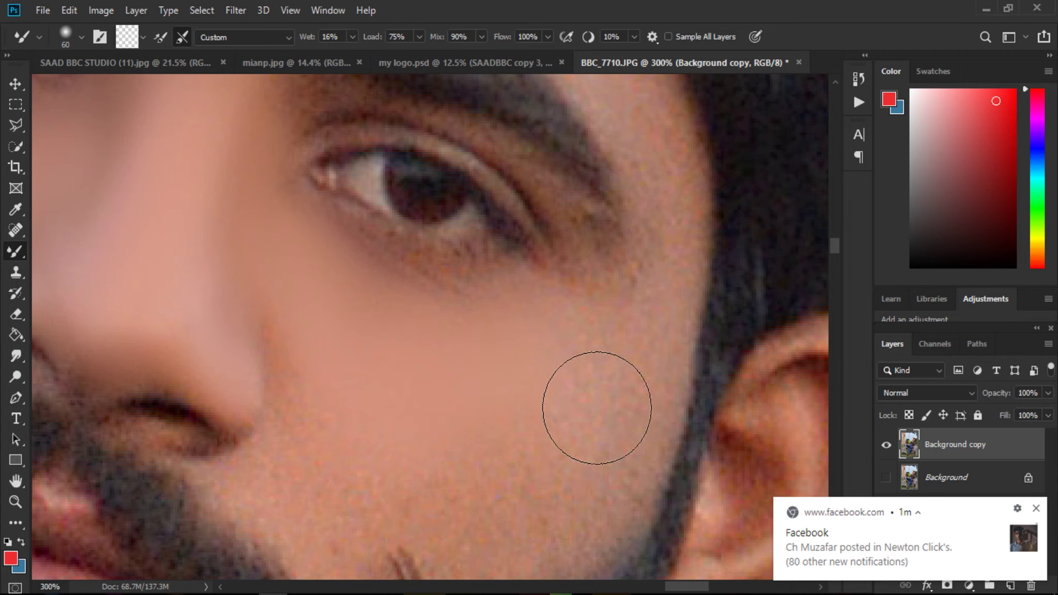
pyautogui.press('[')
pyautogui.click(1038, 511)
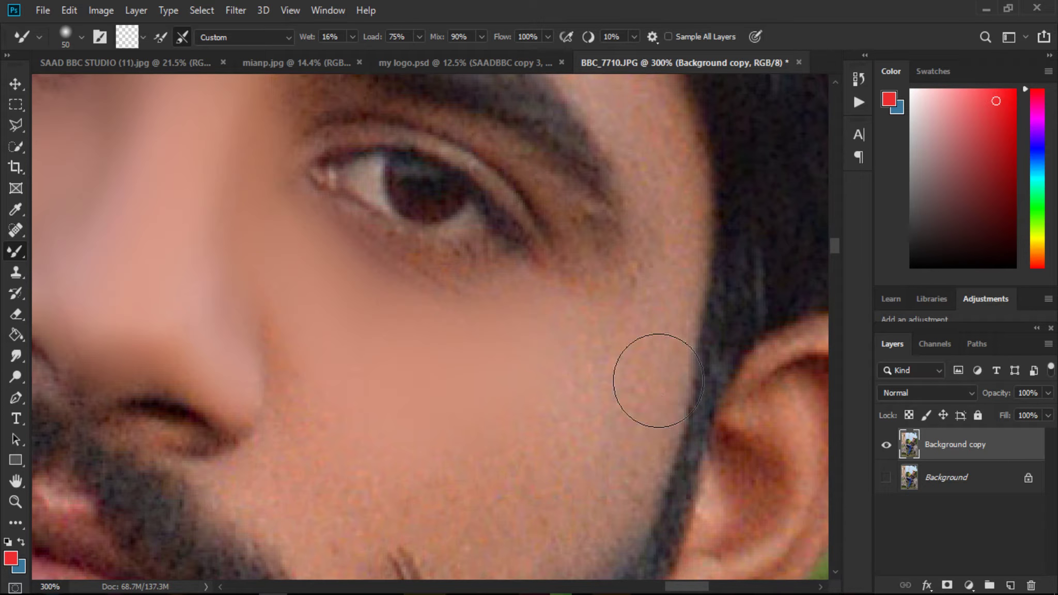
# - Smooth the temple between the tail of the image-right eyebrow and the hairline with the Mixer Brush at about 35 px
pyautogui.press('[')
pyautogui.scroll(2, 633, 348)
pyautogui.scroll(2, 634, 348)
pyautogui.press('[')
pyautogui.press('[')
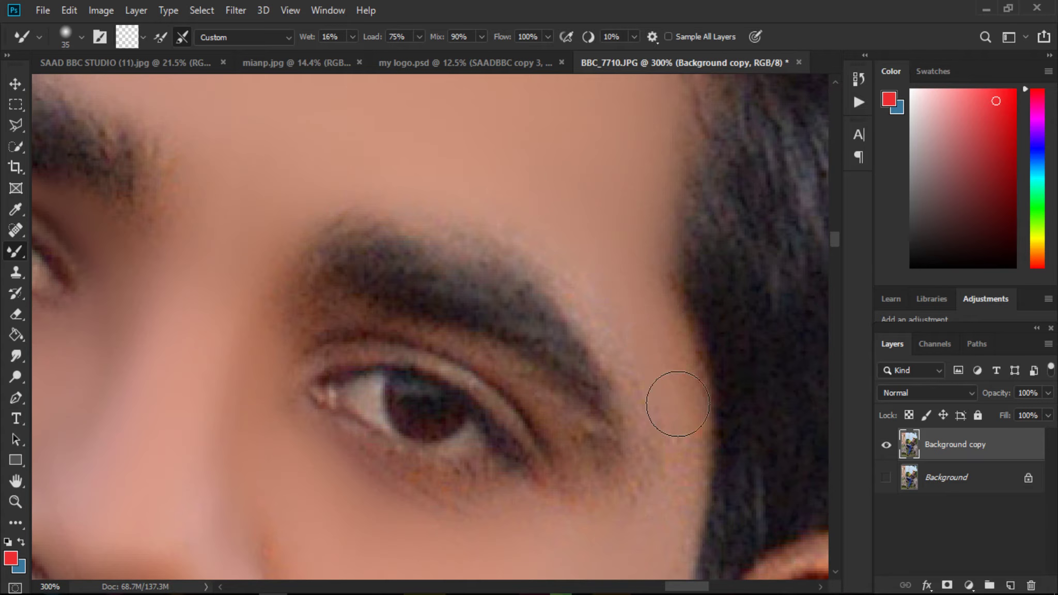
pyautogui.press(']')
pyautogui.press('[')
# - Blend the skin between the image-right eyebrow and its upper eyelid with the Mixer Brush at 20 and 15 px
pyautogui.scroll(-1, 629, 359)
pyautogui.press('[')
pyautogui.press('[')
pyautogui.press('[')
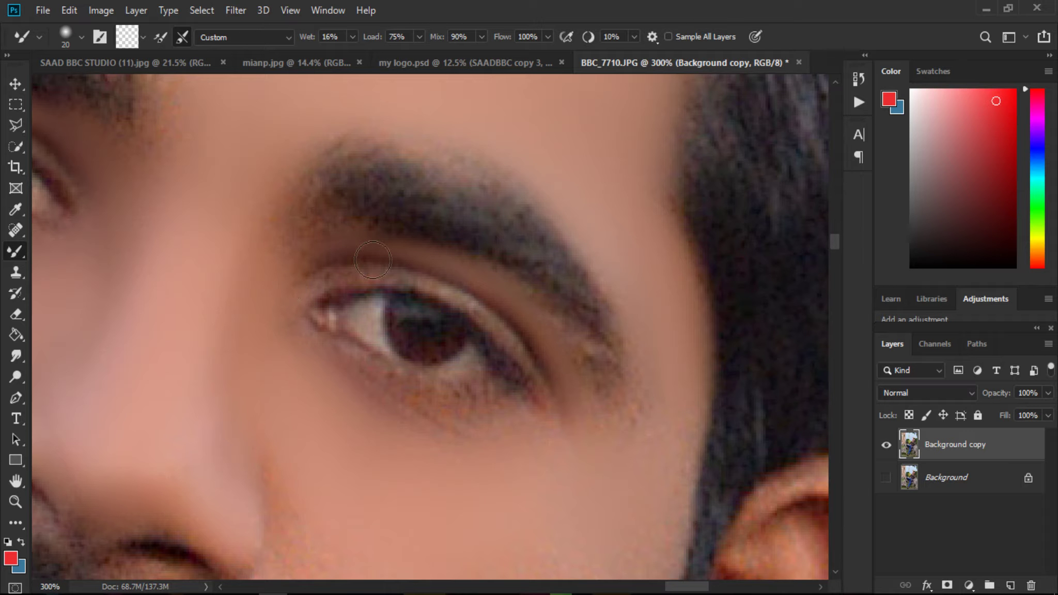
pyautogui.press(']')
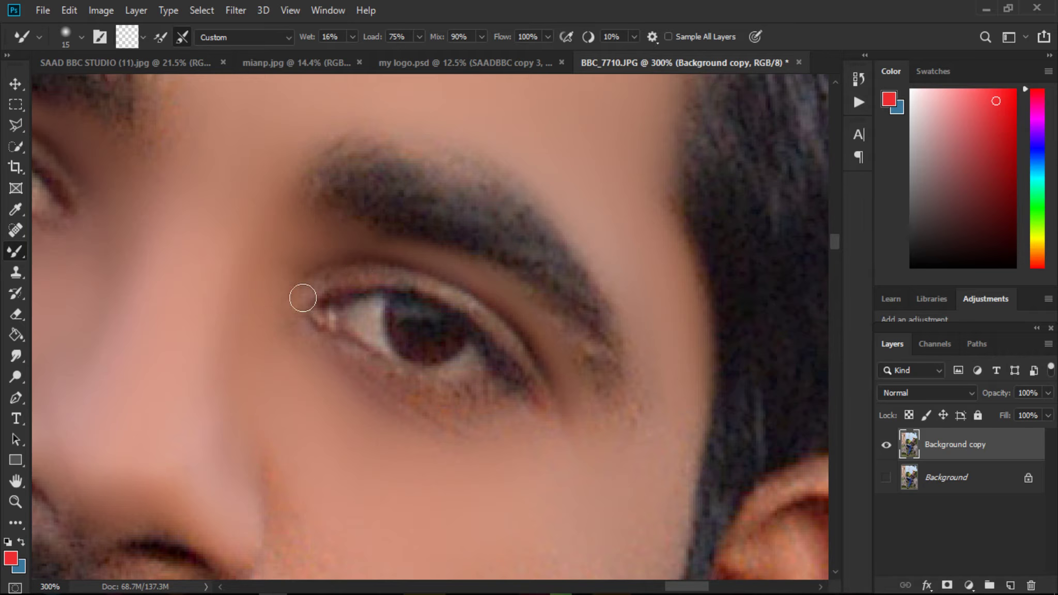
# - Smooth the skin directly beneath the image-right eye and toward its outer corner with a 35 px Mixer Brush
pyautogui.scroll(-2, 338, 305)
pyautogui.press(']')
pyautogui.press(']')
pyautogui.press(']')
pyautogui.press(']')
pyautogui.moveTo(379, 304); pyautogui.dragTo(545, 369)
pyautogui.moveTo(465, 388); pyautogui.dragTo(556, 398)
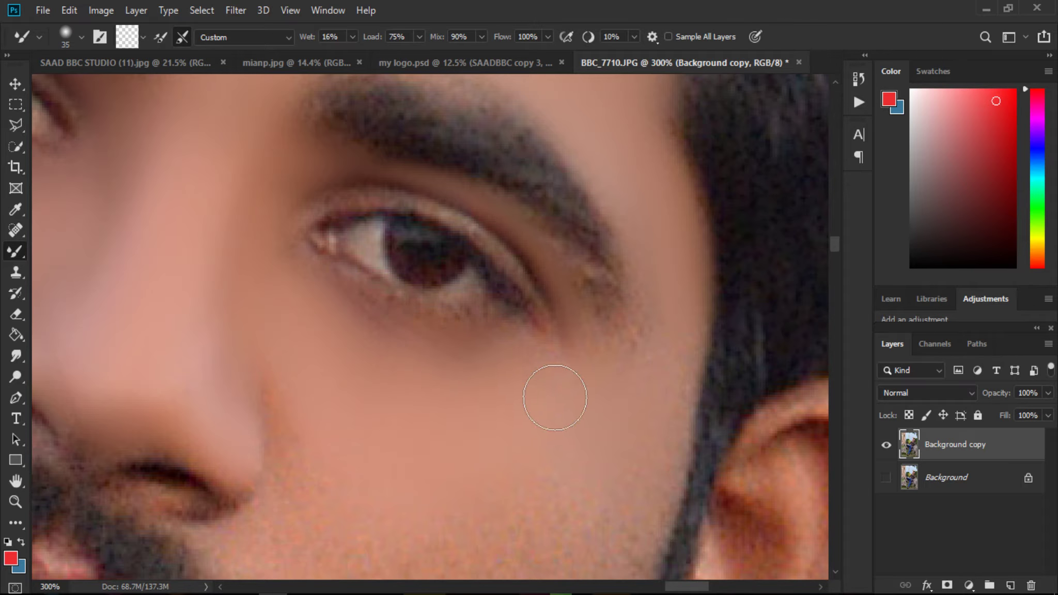
pyautogui.scroll(-2, 704, 373)
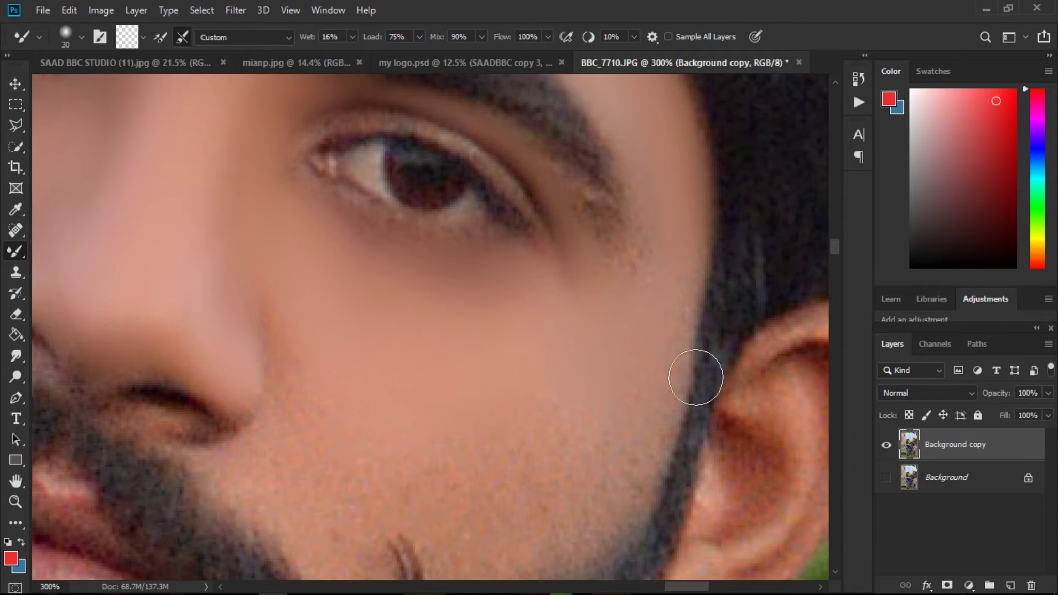
# - Smooth the image-right cheek from the sideburn down to the beard and across to the nose, starting with a 40 px Mixer Brush
pyautogui.scroll(-3, 659, 366)
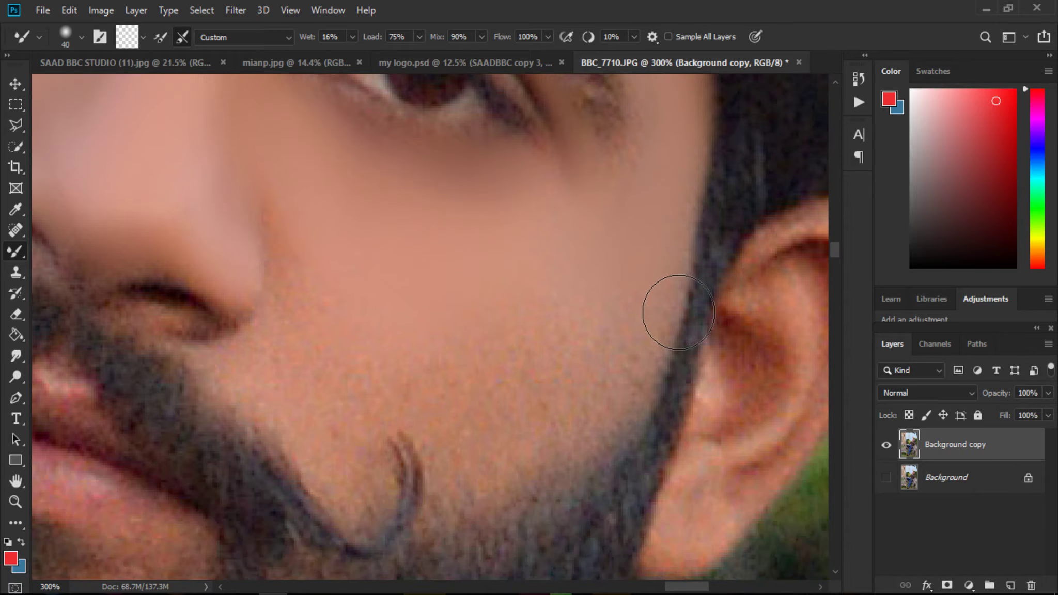
pyautogui.press(']')
pyautogui.press('[')
pyautogui.moveTo(678, 299)
pyautogui.mouseDown()
pyautogui.moveTo(640, 416)
pyautogui.moveTo(622, 422)
pyautogui.moveTo(682, 351)
pyautogui.moveTo(651, 396)
pyautogui.moveTo(560, 467)
pyautogui.moveTo(663, 343)
pyautogui.mouseUp()
pyautogui.press(']')
pyautogui.press(']')
pyautogui.moveTo(503, 463)
pyautogui.mouseDown()
pyautogui.moveTo(524, 379)
pyautogui.moveTo(519, 395)
pyautogui.moveTo(557, 391)
pyautogui.moveTo(528, 409)
pyautogui.moveTo(628, 299)
pyautogui.moveTo(392, 434)
pyautogui.moveTo(424, 410)
pyautogui.moveTo(401, 400)
pyautogui.moveTo(379, 370)
pyautogui.moveTo(361, 227)
pyautogui.moveTo(323, 297)
pyautogui.moveTo(300, 196)
pyautogui.moveTo(335, 293)
pyautogui.moveTo(317, 278)
pyautogui.moveTo(301, 199)
pyautogui.moveTo(323, 378)
pyautogui.moveTo(274, 384)
pyautogui.moveTo(282, 387)
pyautogui.moveTo(257, 400)
pyautogui.moveTo(291, 366)
pyautogui.mouseUp()
pyautogui.press(']')
pyautogui.press('[')
pyautogui.press('[')
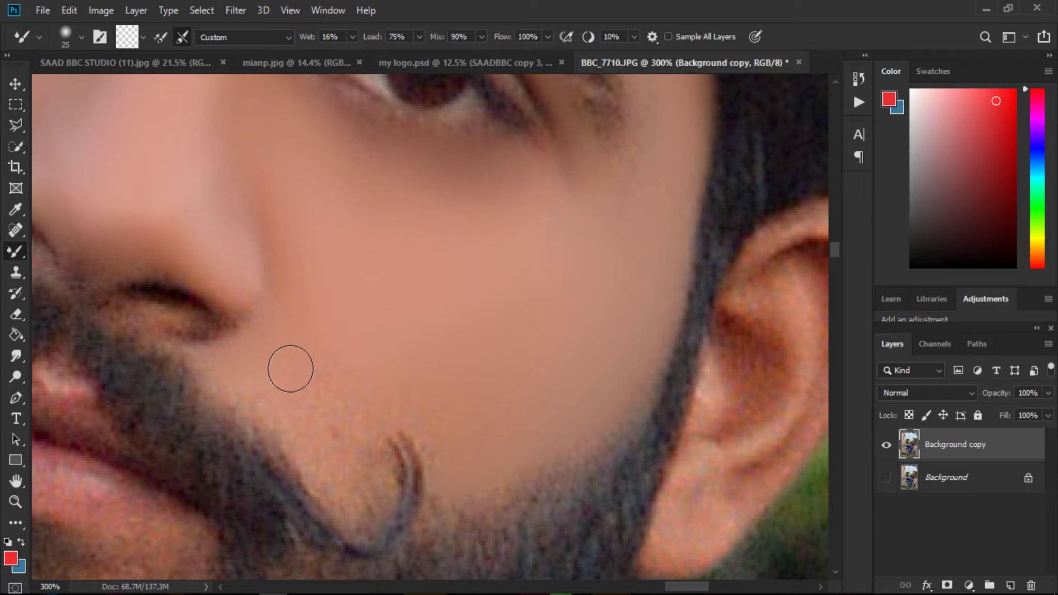
# - Blend the skin around the image-right nostril with the Mixer Brush at 20 and 15 px
pyautogui.press('[')
pyautogui.press('[')
pyautogui.press('[')
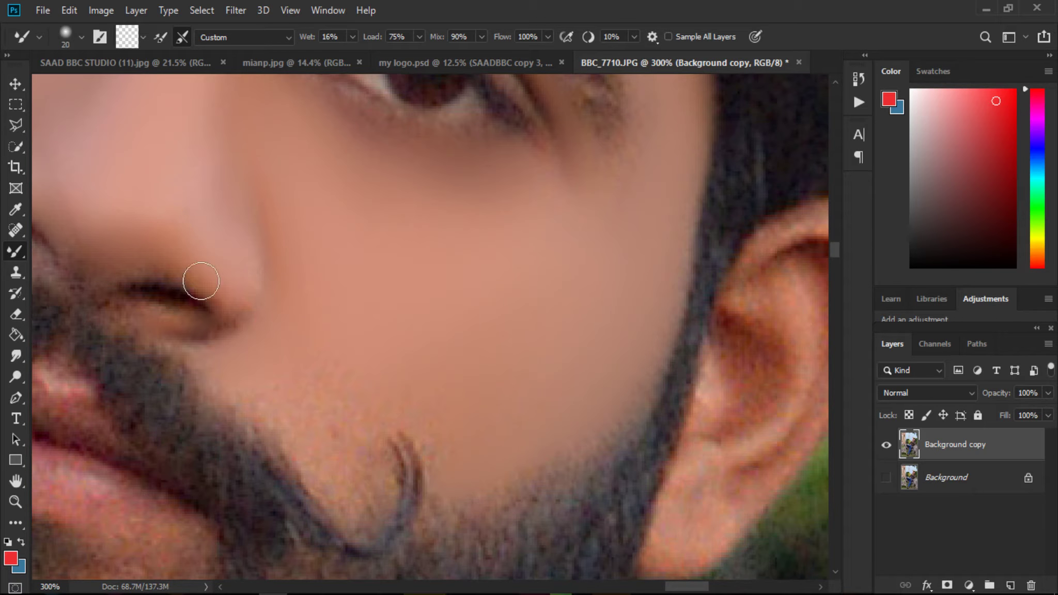
pyautogui.press('[')
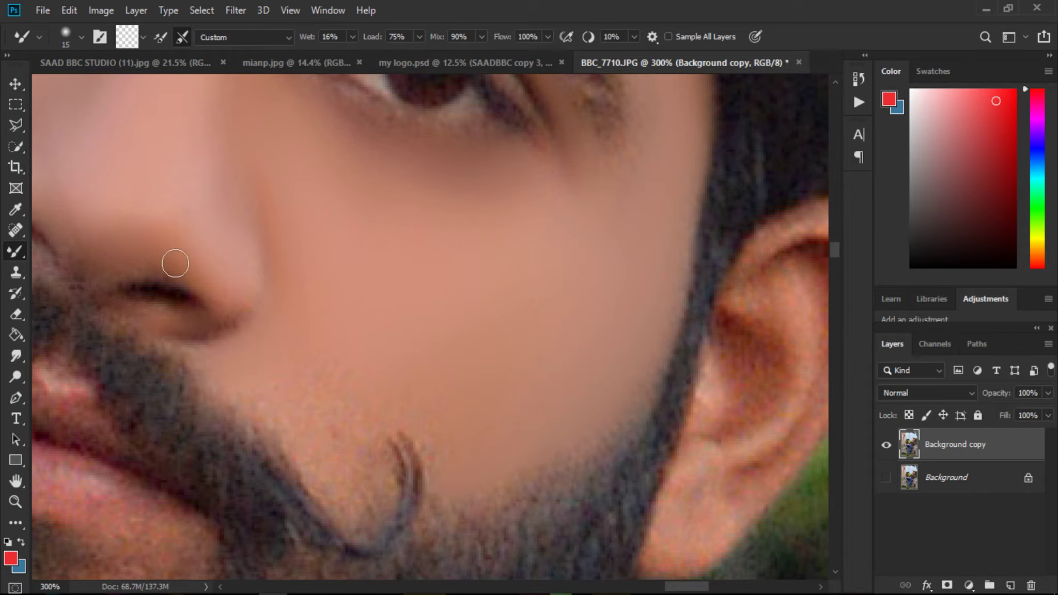
# - Smooth the skin above and inside the moustache curl on the image-right cheek with the Mixer Brush at 40 and 35 px
pyautogui.press(']')
pyautogui.press(']')
pyautogui.press(']')
pyautogui.press(']')
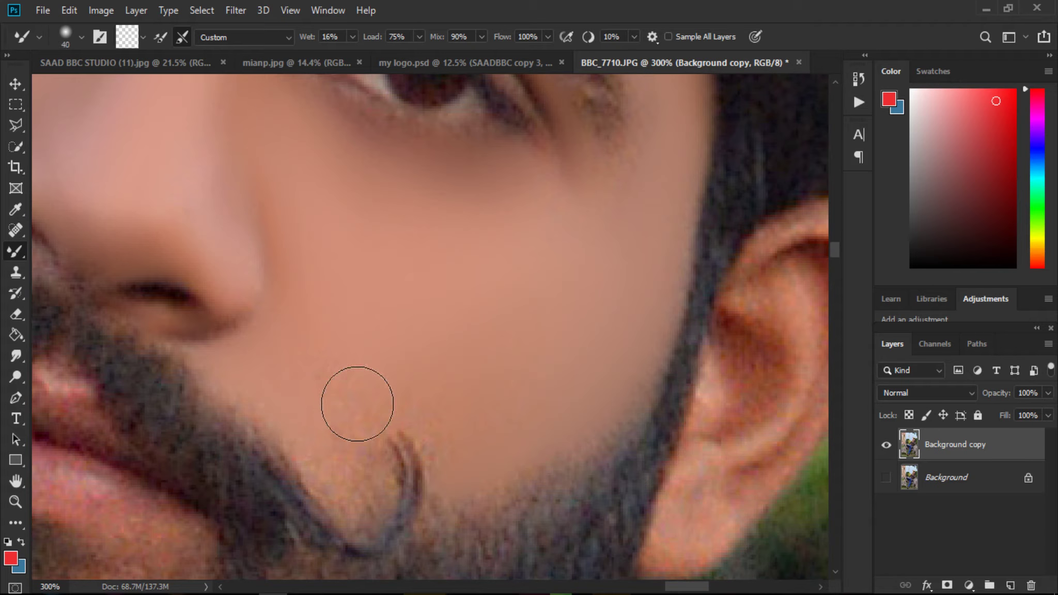
pyautogui.press('[')
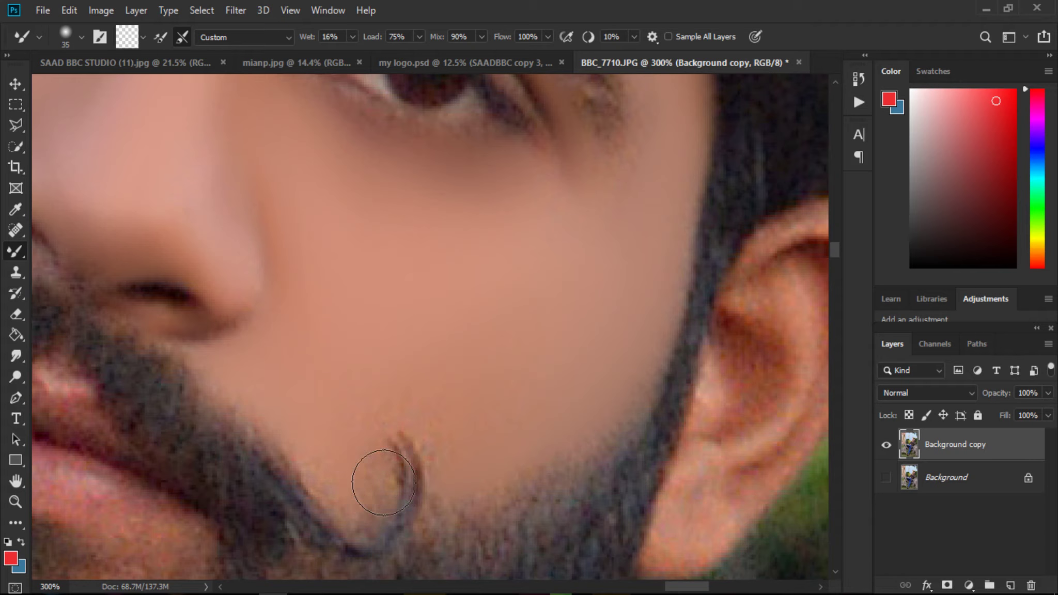
pyautogui.press('[')
pyautogui.press('[')
# - Smooth the bare skin patch below the image-left half of the lower lip with a 25 px Mixer Brush
pyautogui.moveTo(253, 434); pyautogui.dragTo(677, 340)
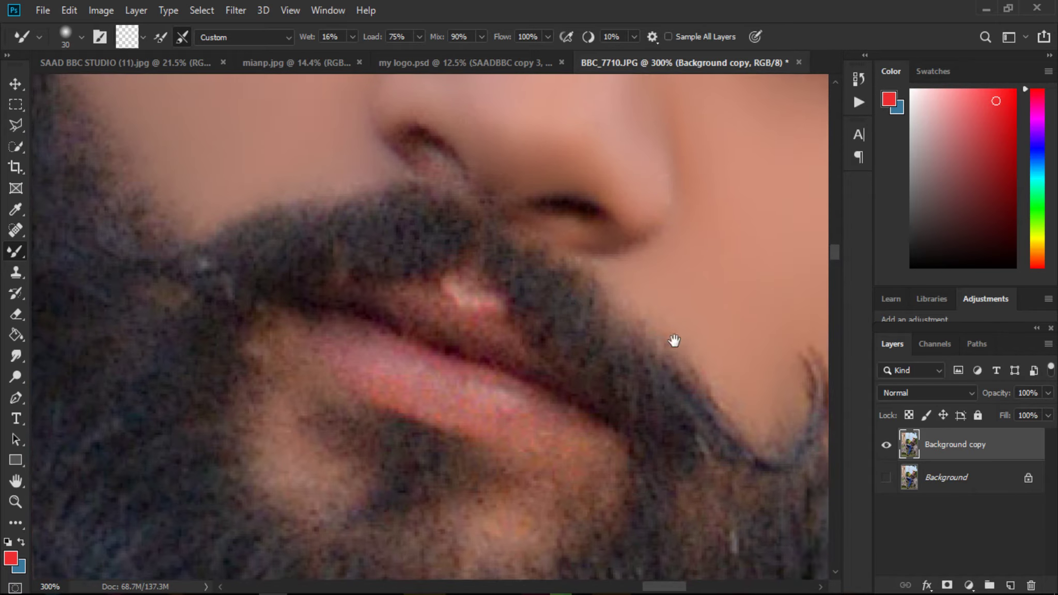
pyautogui.press(']')
pyautogui.press(']')
pyautogui.press('[')
pyautogui.press('[')
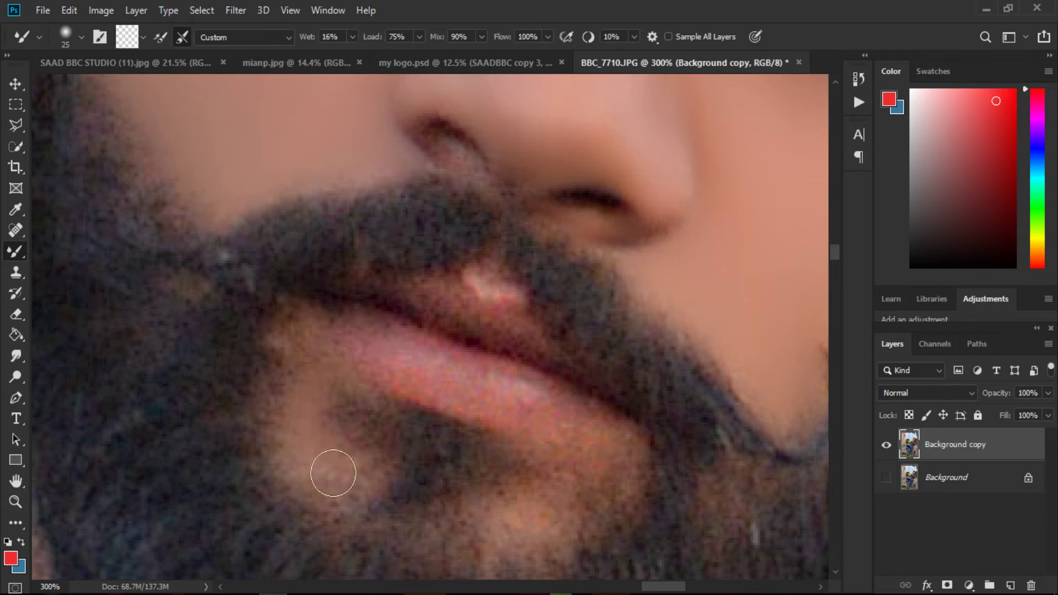
pyautogui.moveTo(309, 368)
pyautogui.mouseDown()
pyautogui.moveTo(316, 421)
pyautogui.moveTo(302, 402)
pyautogui.moveTo(335, 375)
pyautogui.moveTo(342, 481)
pyautogui.mouseUp()
# - Smooth the bare patch below the image-right half of the lower lip at 30 px, and refine the opposite patch's inner edge at 25 px
pyautogui.scroll(-1, 574, 442)
pyautogui.press(']')
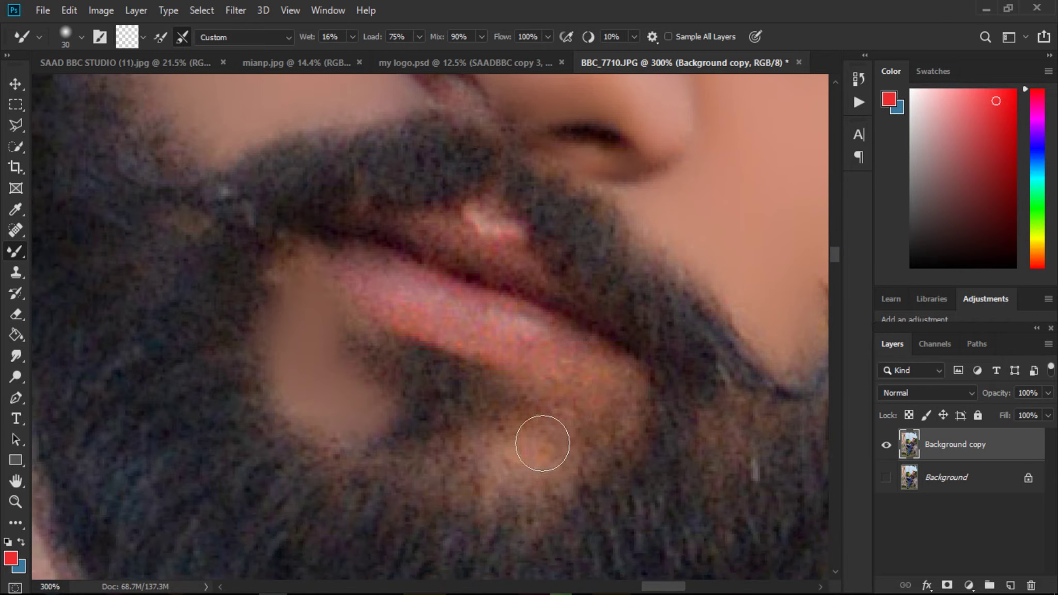
pyautogui.moveTo(618, 421)
pyautogui.mouseDown()
pyautogui.moveTo(535, 488)
pyautogui.moveTo(631, 423)
pyautogui.moveTo(530, 456)
pyautogui.moveTo(640, 407)
pyautogui.moveTo(629, 405)
pyautogui.moveTo(627, 424)
pyautogui.moveTo(548, 461)
pyautogui.mouseUp()
pyautogui.press('[')
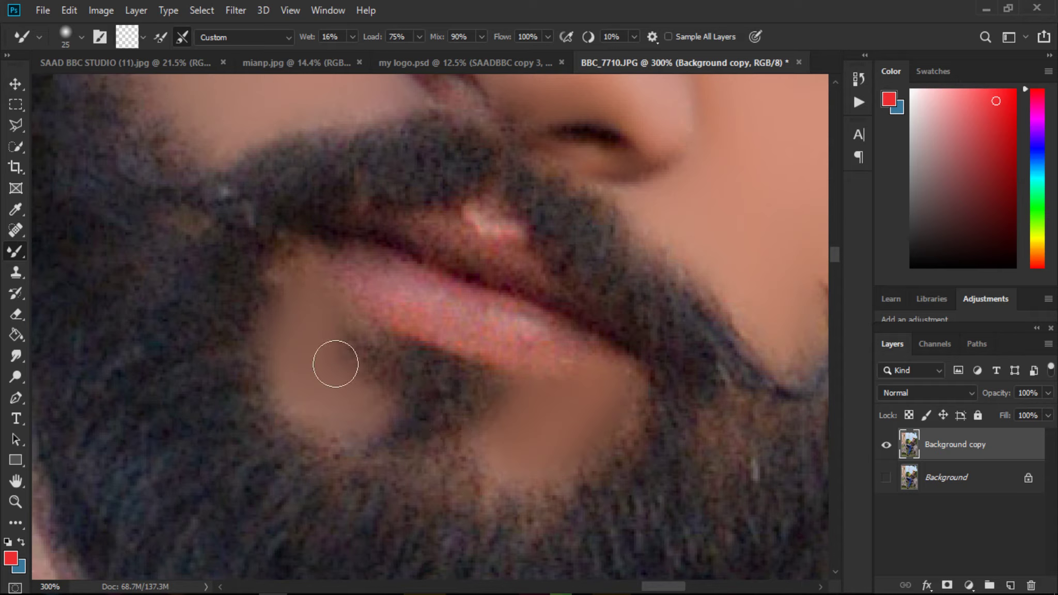
pyautogui.press('[')
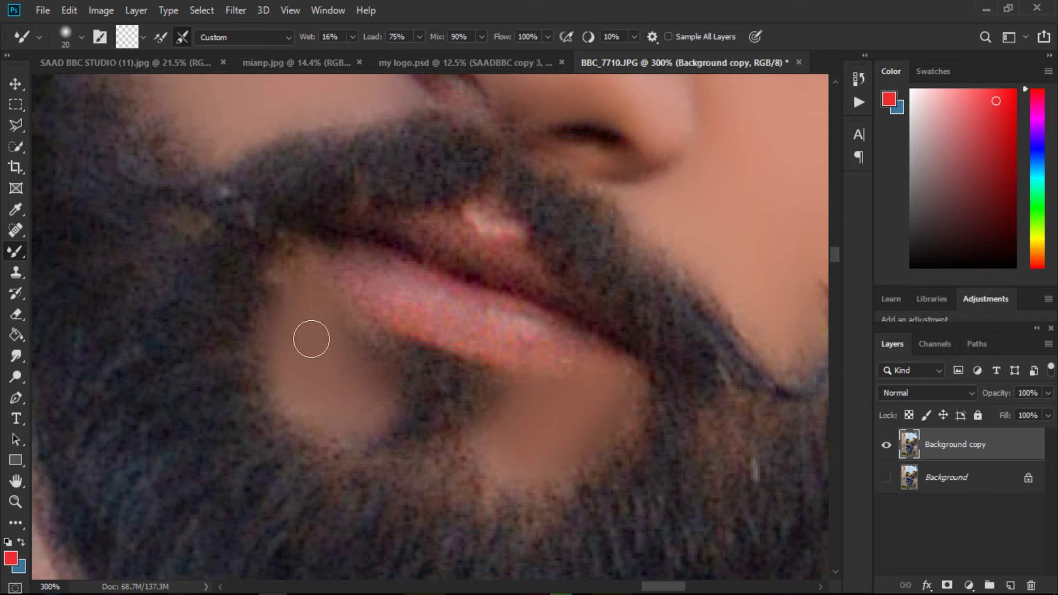
# - Smooth the back of the raised hand with the Mixer Brush at up to 90 px, and the neck above the collar at 60 px
pyautogui.click(16, 504)
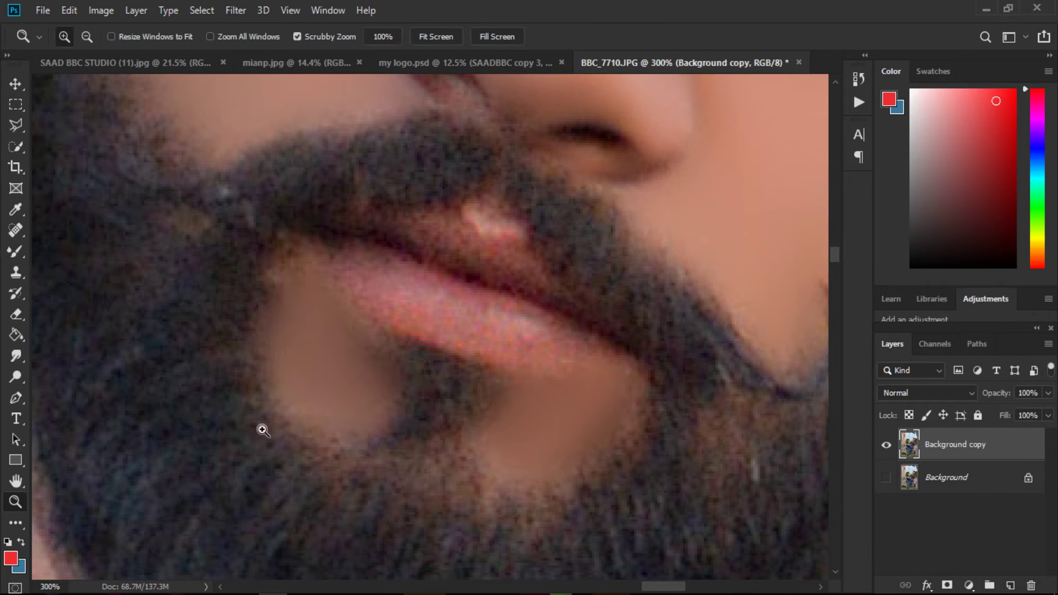
pyautogui.moveTo(431, 390); pyautogui.dragTo(290, 222)
pyautogui.moveTo(450, 229); pyautogui.dragTo(477, 266)
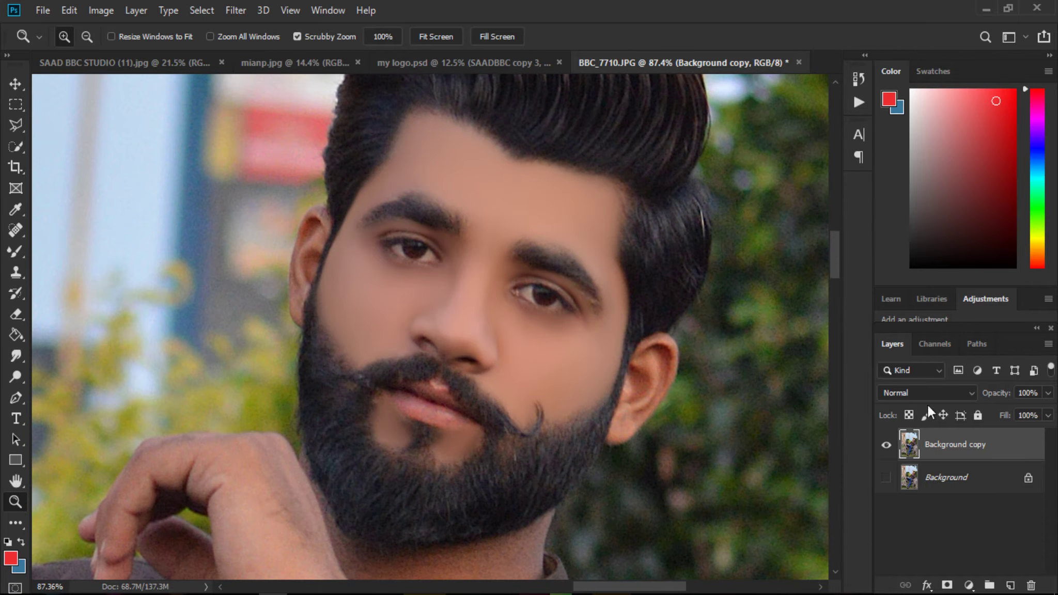
pyautogui.click(15, 251)
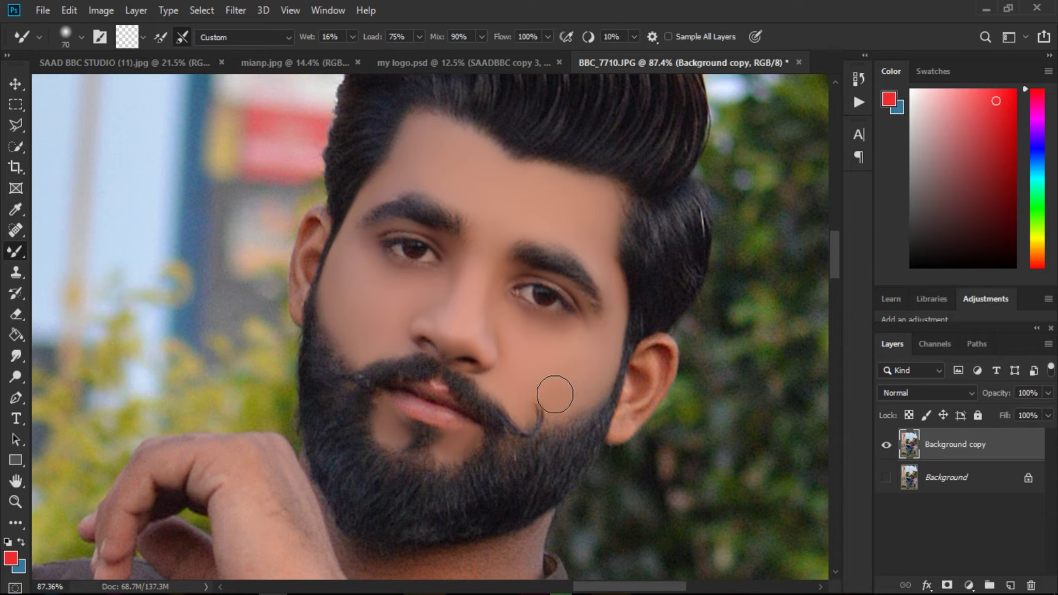
pyautogui.scroll(-5, 609, 382)
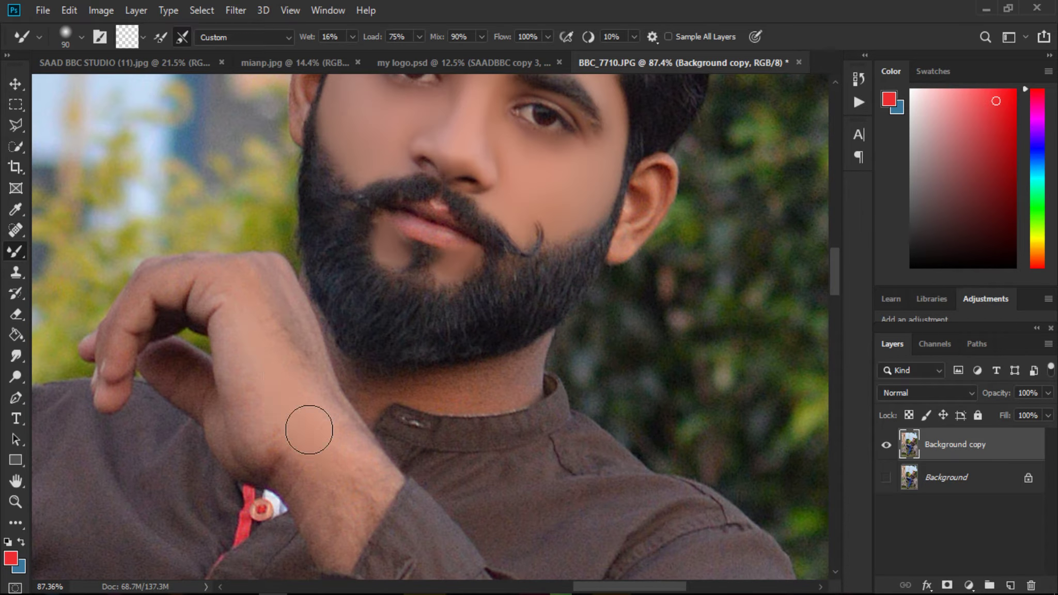
pyautogui.press(']')
pyautogui.press('[')
pyautogui.press('[')
pyautogui.moveTo(304, 353)
pyautogui.mouseDown()
pyautogui.moveTo(303, 383)
pyautogui.moveTo(332, 396)
pyautogui.mouseUp()
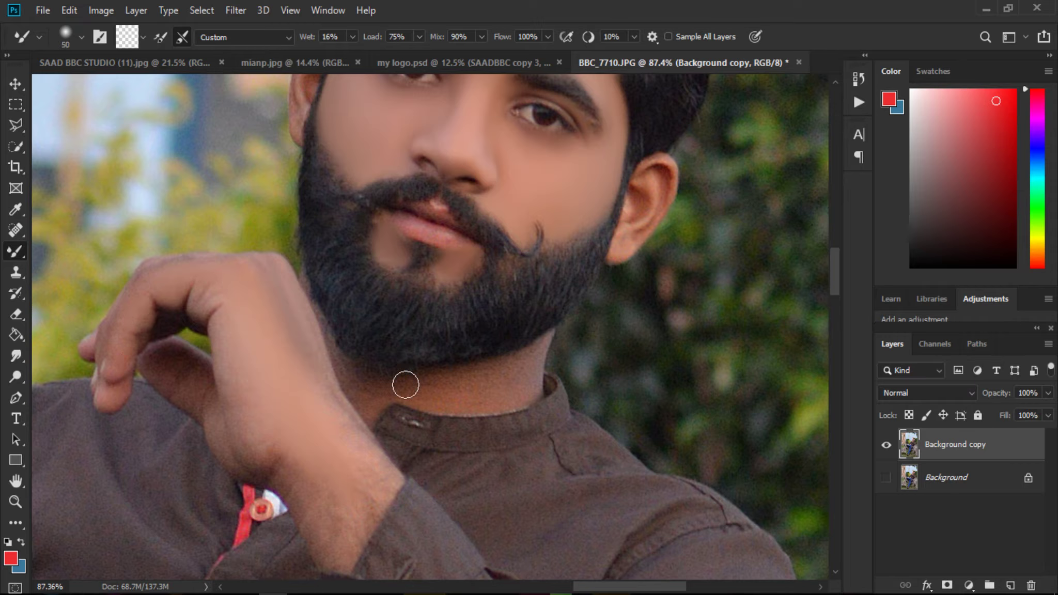
pyautogui.press(']')
pyautogui.scroll(-3, 390, 314)
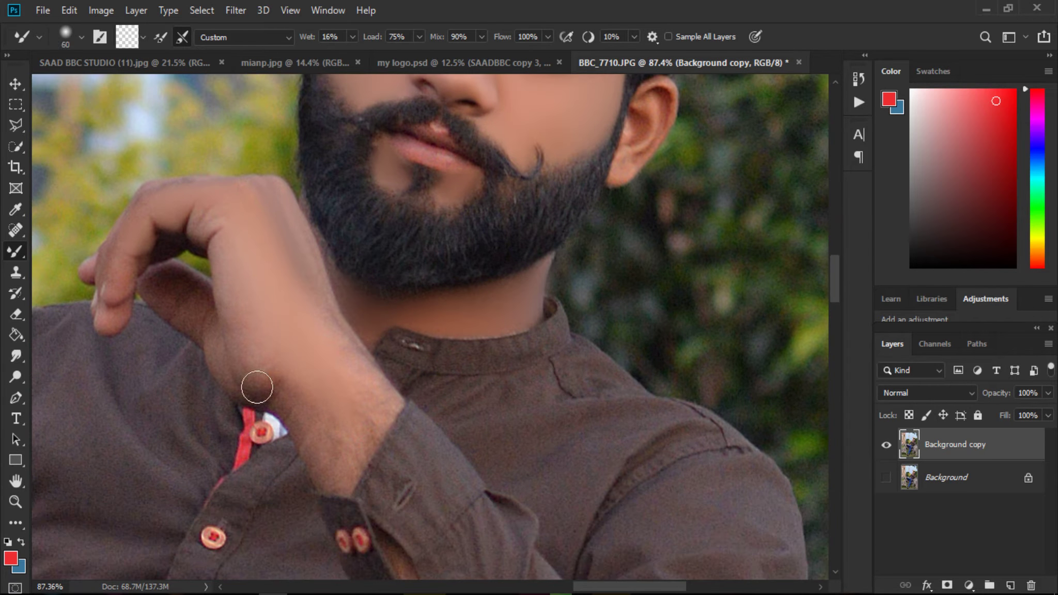
# - Compare the retouched portrait with the unretouched image by toggling the visibility of the Background copy layer
pyautogui.scroll(15, 262, 337)
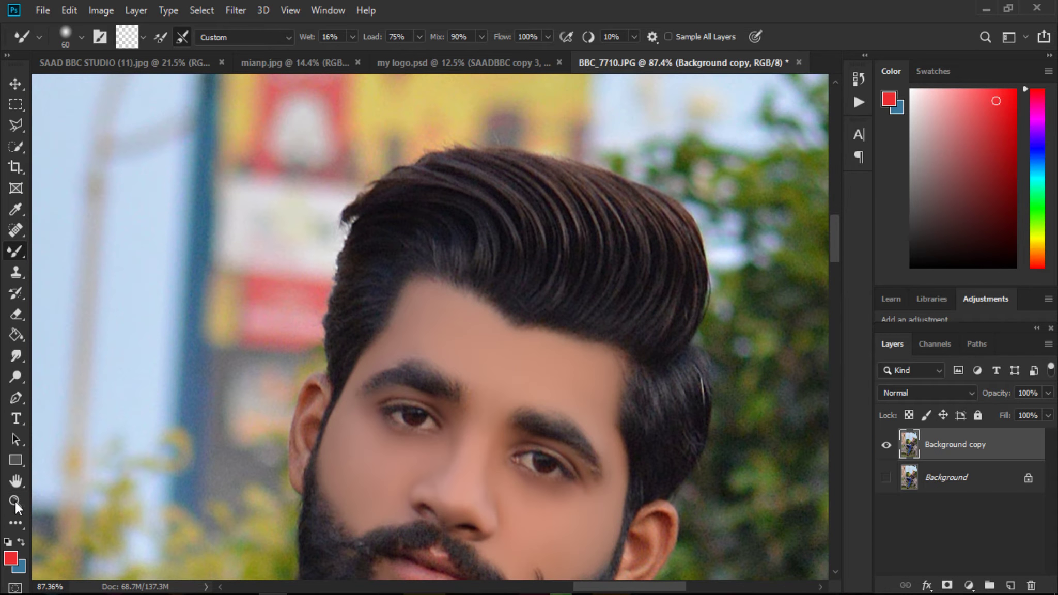
pyautogui.click(16, 503)
pyautogui.rightClick(564, 418)
pyautogui.click(575, 424)
pyautogui.moveTo(541, 208); pyautogui.dragTo(773, 502)
pyautogui.moveTo(549, 585); pyautogui.dragTo(575, 589)
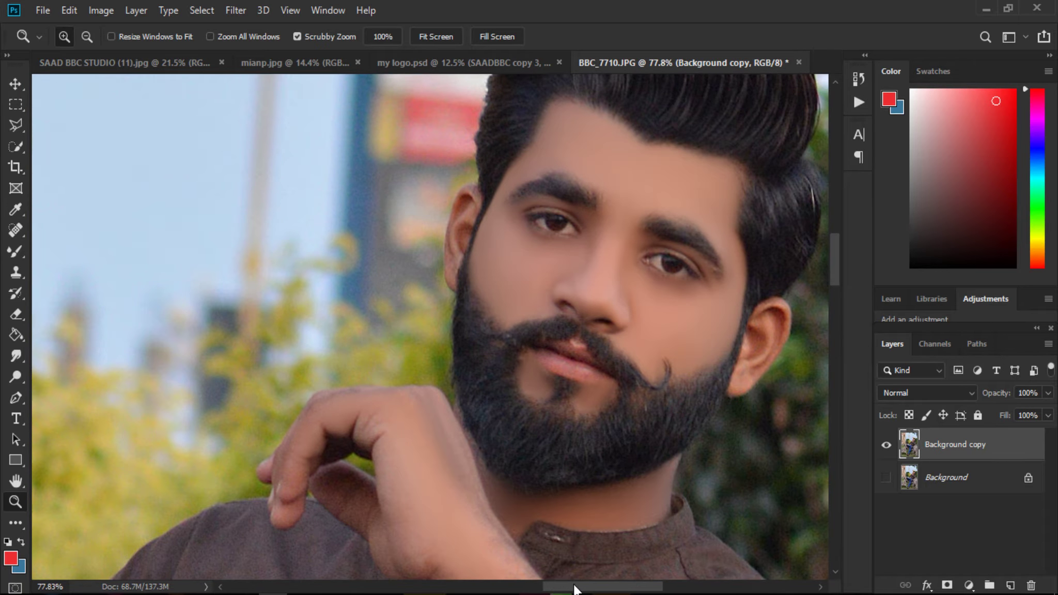
pyautogui.click(895, 448)
pyautogui.click(895, 449)
pyautogui.click(895, 449)
# - Brighten the lower rim of the iris in the image-left eye with a 5 px Dodge tool
pyautogui.moveTo(573, 206); pyautogui.dragTo(602, 357)
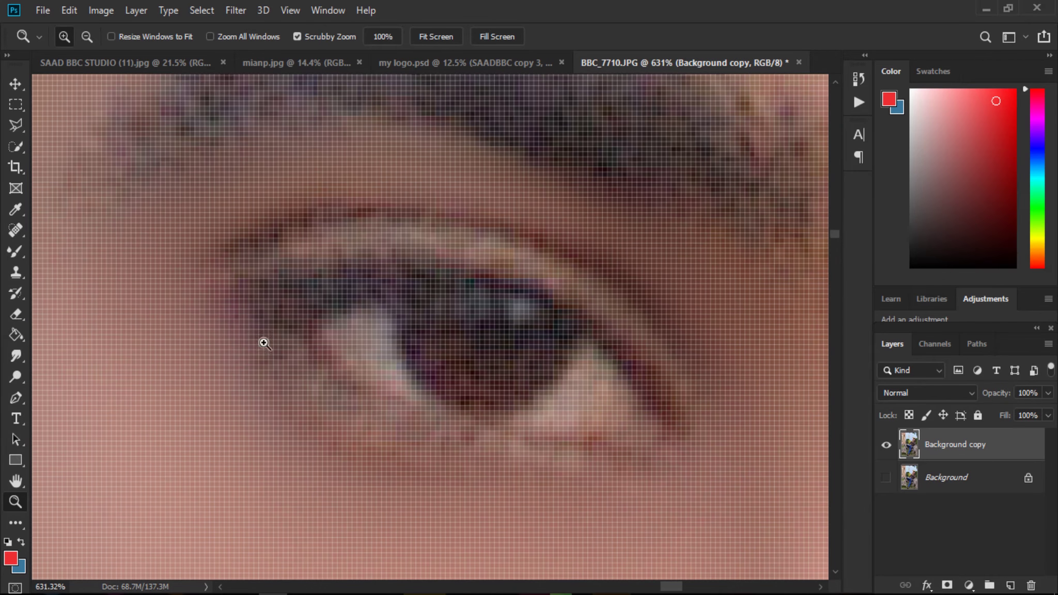
pyautogui.click(17, 377)
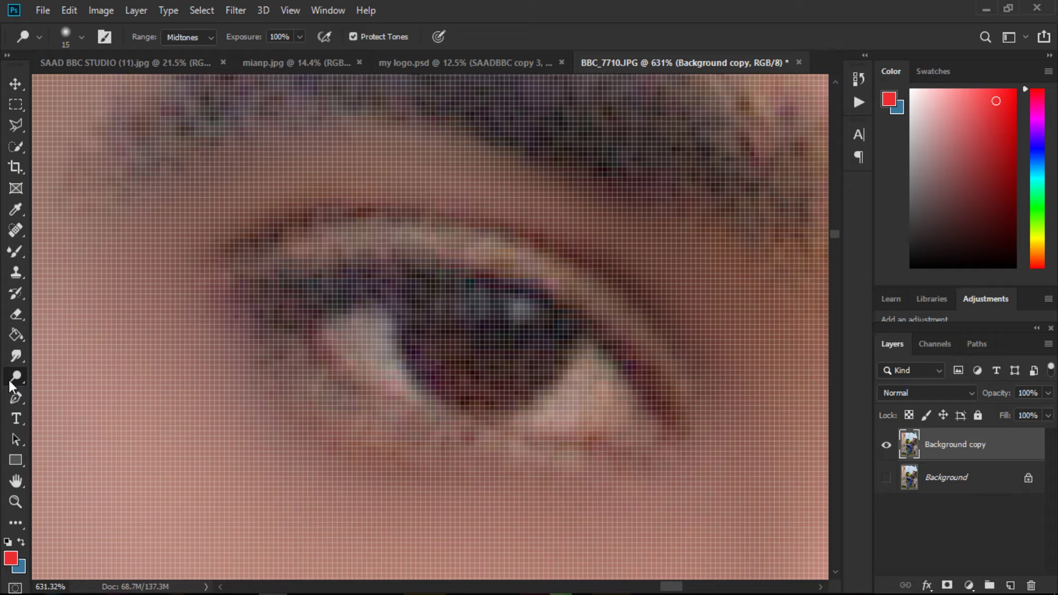
pyautogui.press('[')
pyautogui.press('[')
pyautogui.press('[')
pyautogui.moveTo(446, 326)
pyautogui.mouseDown()
pyautogui.moveTo(452, 375)
pyautogui.moveTo(498, 394)
pyautogui.mouseUp()
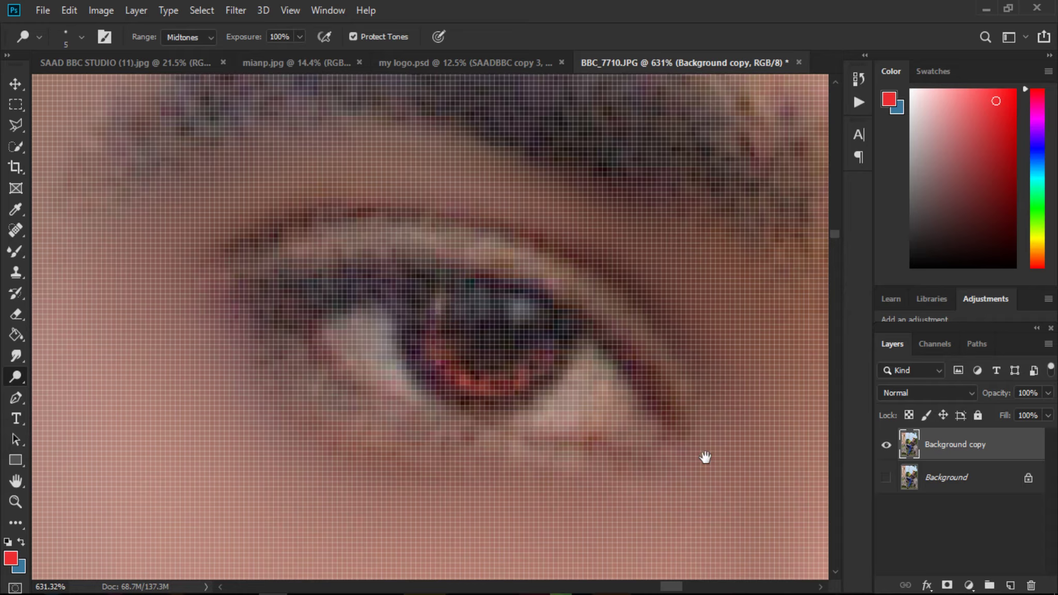
# - Brighten the iris rim and the catchlight in the image-right eye with the 5 px Dodge tool
pyautogui.moveTo(706, 458)
pyautogui.mouseDown()
pyautogui.moveTo(380, 418)
pyautogui.moveTo(472, 260)
pyautogui.moveTo(548, 222)
pyautogui.mouseUp()
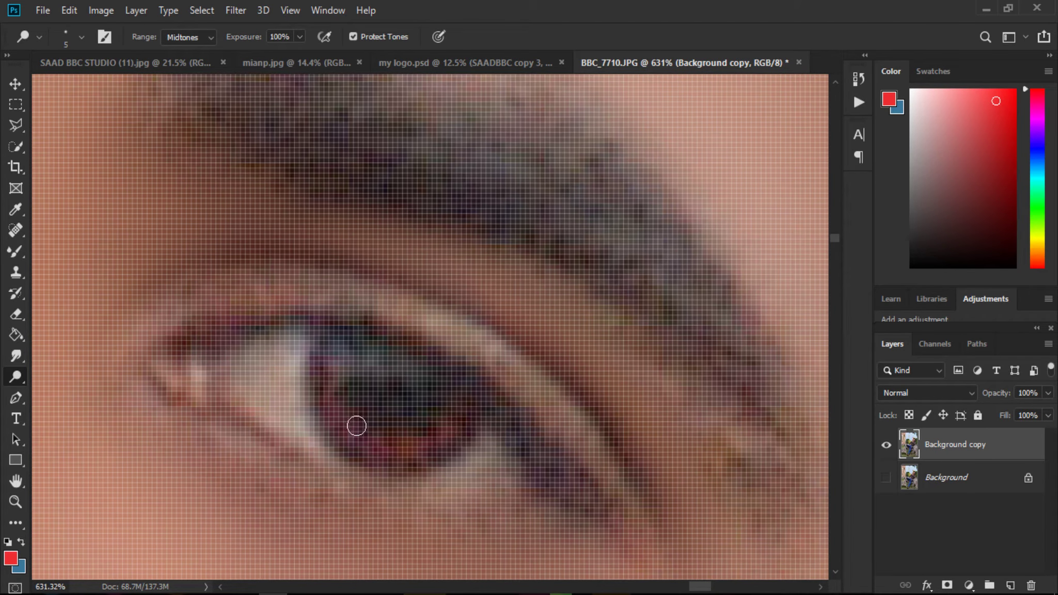
pyautogui.moveTo(357, 427)
pyautogui.mouseDown()
pyautogui.moveTo(360, 355)
pyautogui.moveTo(346, 414)
pyautogui.moveTo(381, 460)
pyautogui.mouseUp()
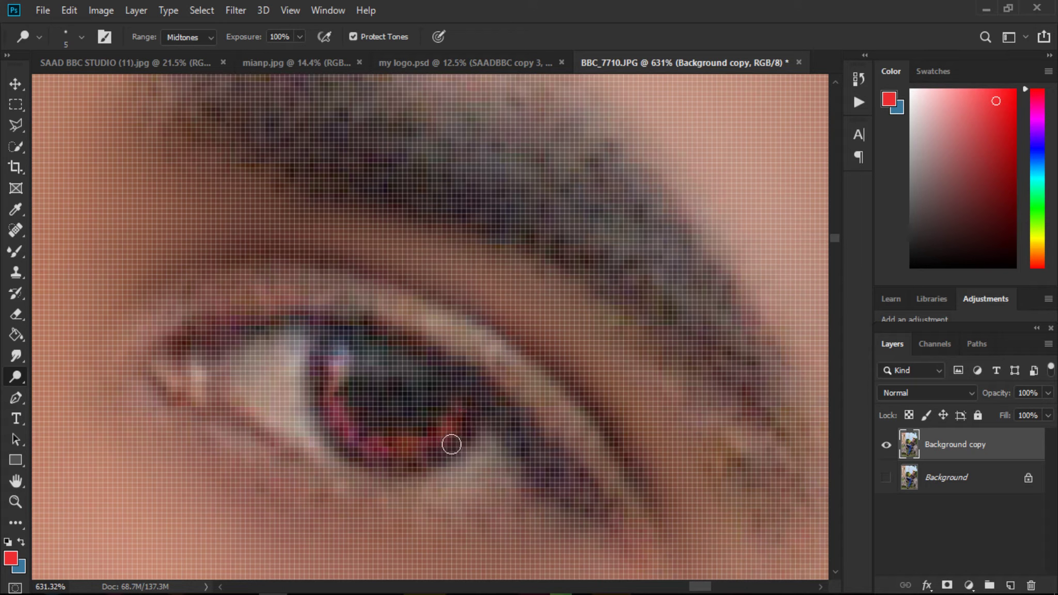
pyautogui.moveTo(452, 444)
pyautogui.mouseDown()
pyautogui.moveTo(406, 456)
pyautogui.moveTo(361, 433)
pyautogui.moveTo(345, 396)
pyautogui.moveTo(351, 362)
pyautogui.mouseUp()
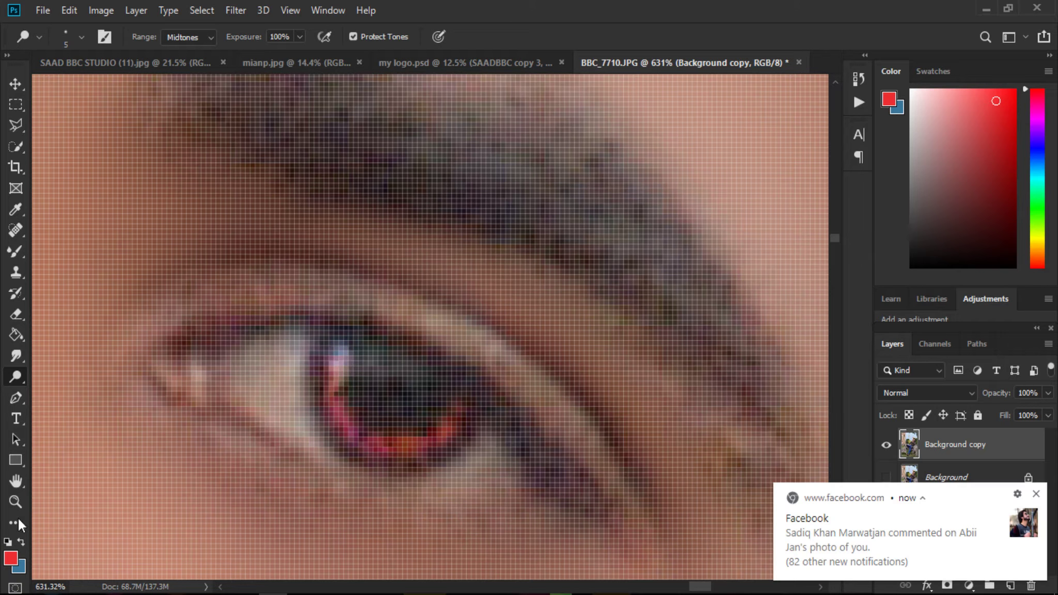
# - Examine the retouched eyes and face in the context of the whole portrait at a lower magnification
pyautogui.press('z')
pyautogui.rightClick(499, 341)
pyautogui.click(518, 349)
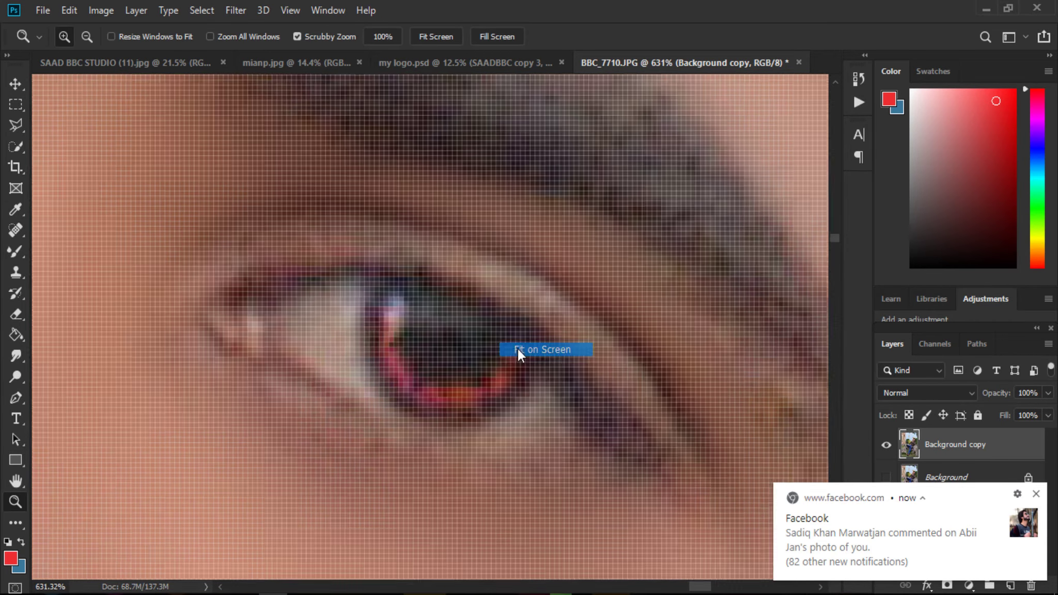
pyautogui.click(1037, 494)
pyautogui.moveTo(463, 198); pyautogui.dragTo(660, 287)
pyautogui.rightClick(609, 233)
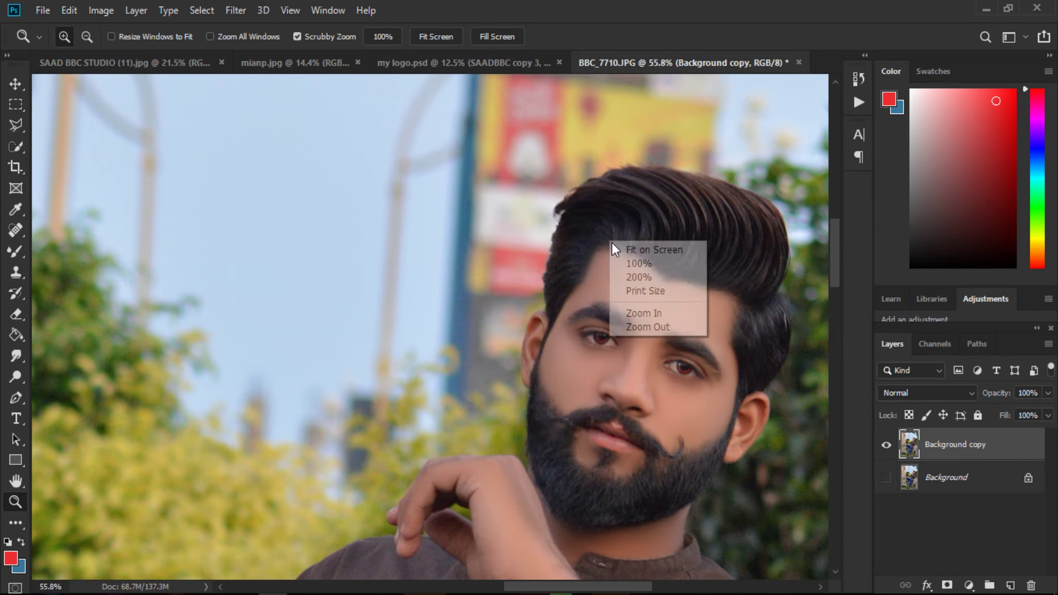
pyautogui.click(615, 241)
pyautogui.moveTo(584, 167); pyautogui.dragTo(567, 221)
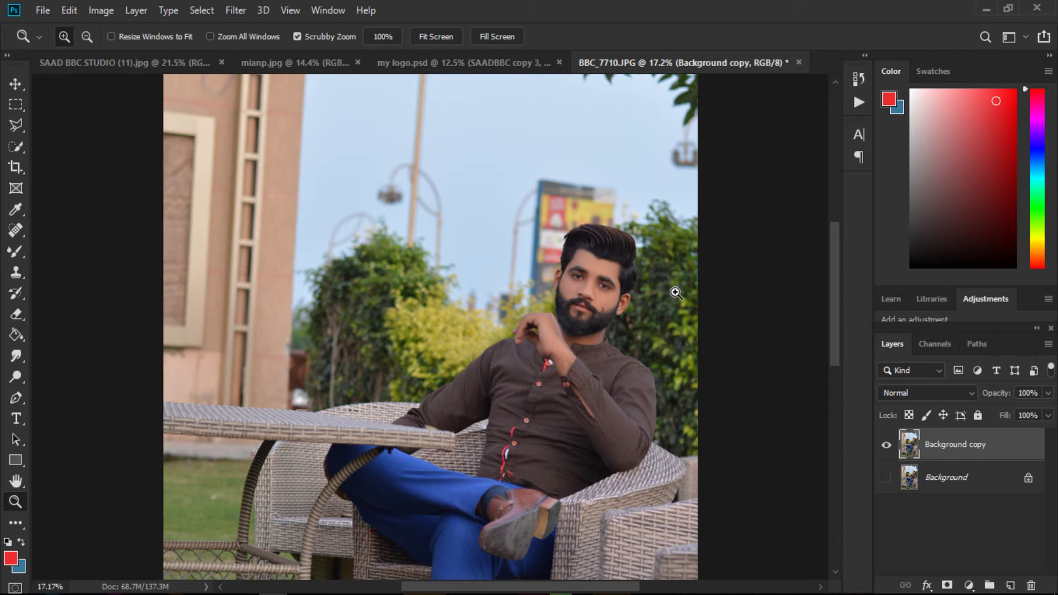
# - Add a Selective Color adjustment layer above the Background copy layer and move its settings clear of the subject
pyautogui.click(967, 584)
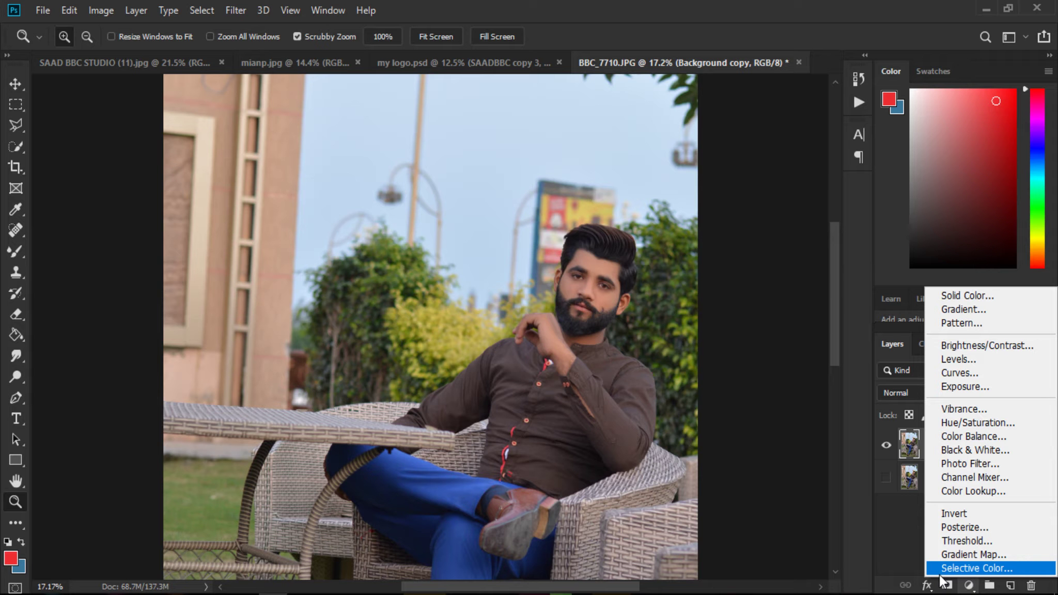
pyautogui.click(941, 573)
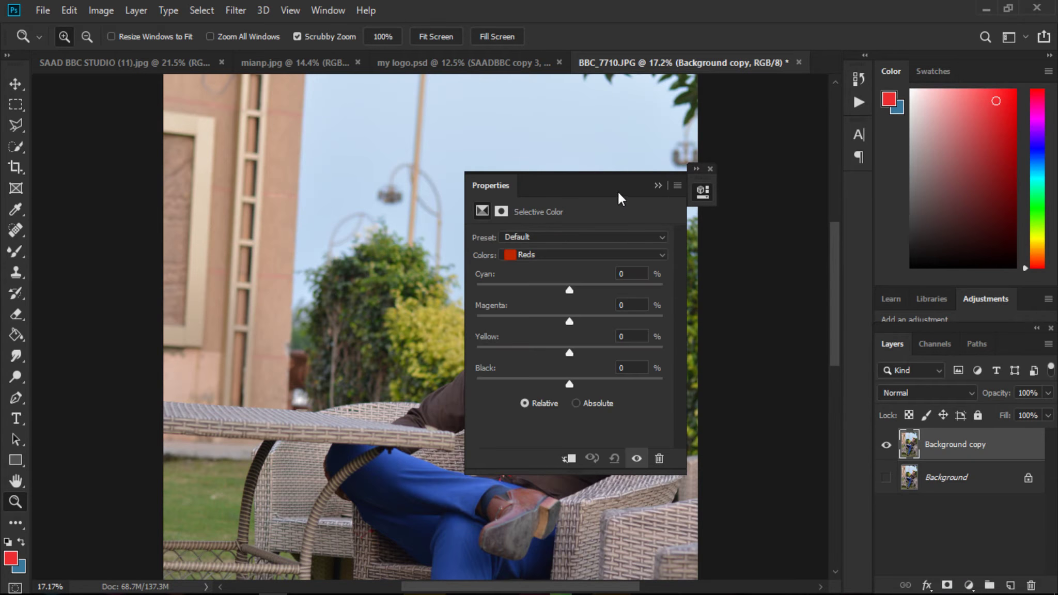
pyautogui.moveTo(590, 184); pyautogui.dragTo(777, 196)
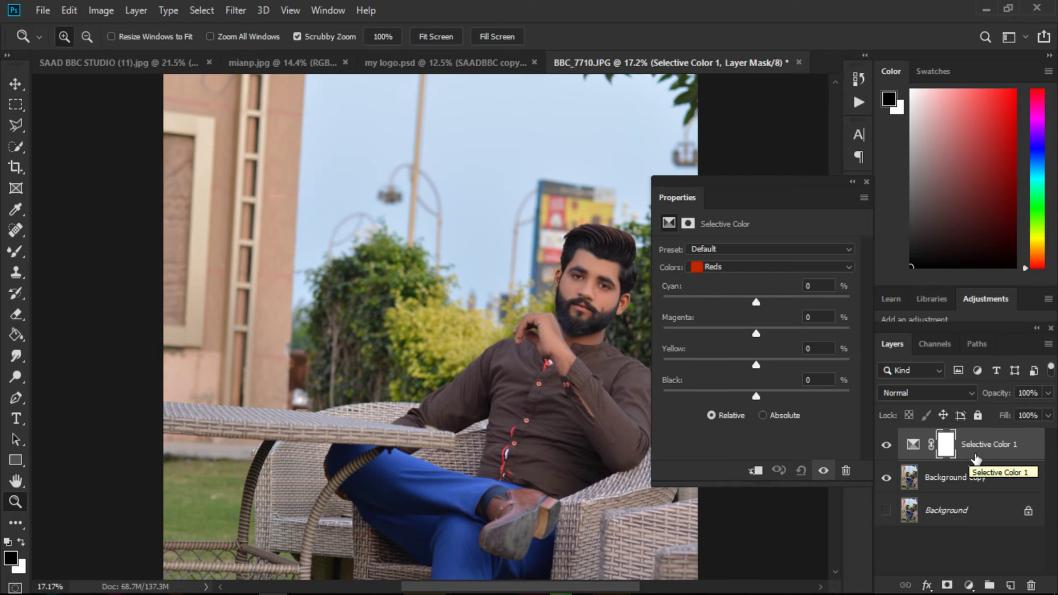
# - Set the Selective Color Greens to Cyan -100, Magenta +93, Yellow +100 and Black -98
pyautogui.click(737, 271)
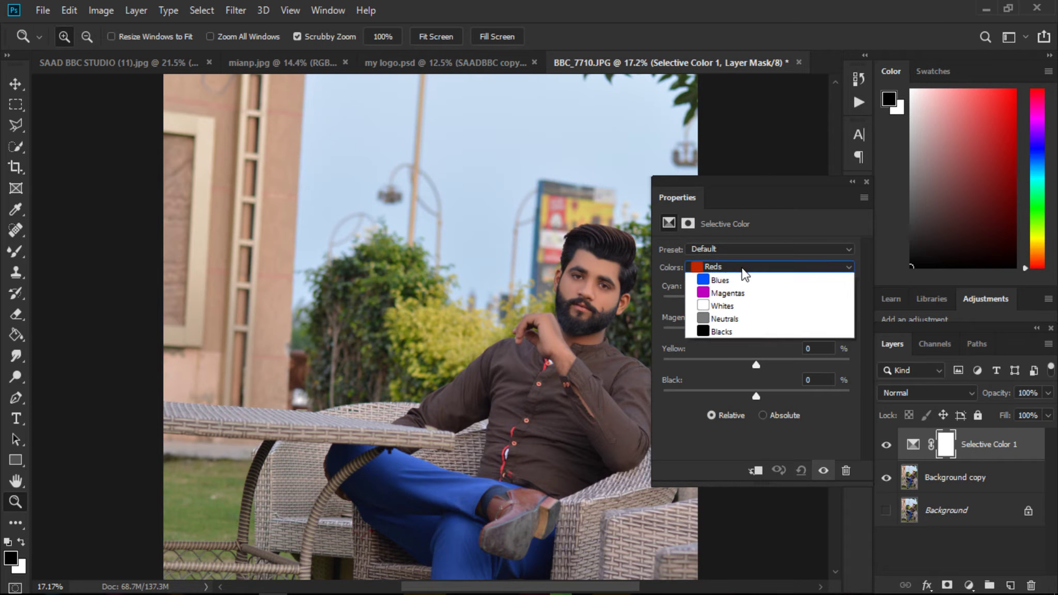
pyautogui.click(738, 299)
pyautogui.moveTo(756, 302); pyautogui.dragTo(844, 325)
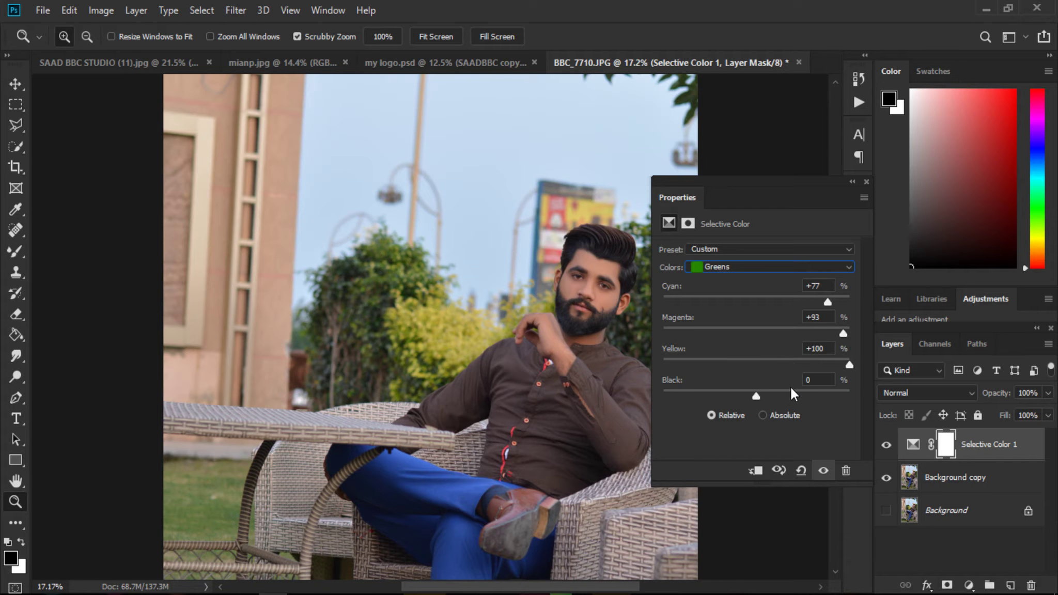
pyautogui.moveTo(744, 301); pyautogui.dragTo(670, 301)
pyautogui.moveTo(691, 364); pyautogui.dragTo(850, 365)
pyautogui.moveTo(675, 394); pyautogui.dragTo(665, 395)
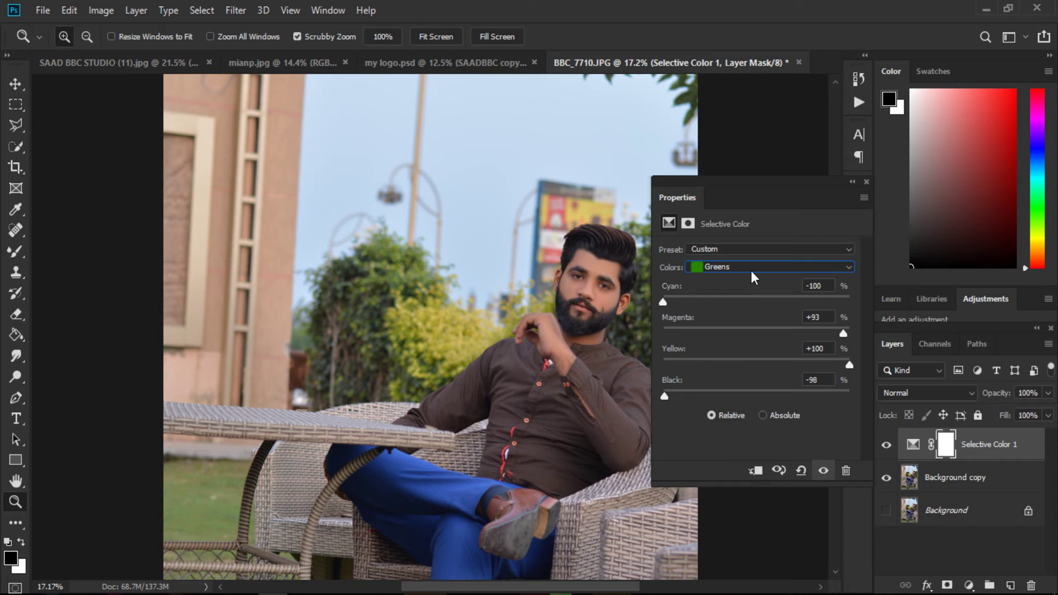
# - Set the Selective Color Yellows to Cyan -100, Magenta -32 and Yellow +42, and adjust their Black amount
pyautogui.click(751, 274)
pyautogui.click(731, 287)
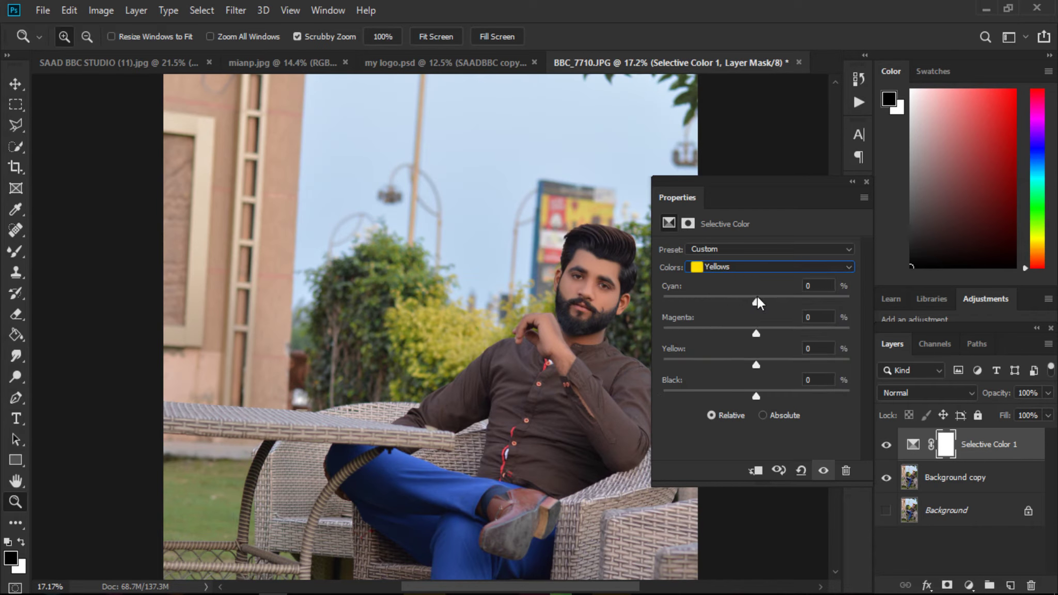
pyautogui.moveTo(758, 299); pyautogui.dragTo(664, 304)
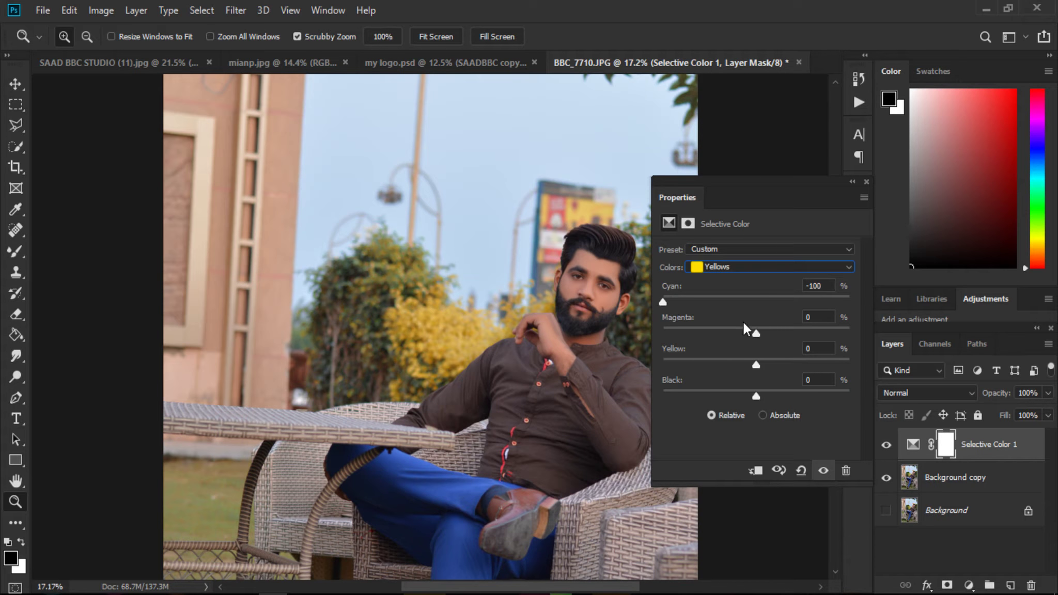
pyautogui.moveTo(756, 332); pyautogui.dragTo(834, 365)
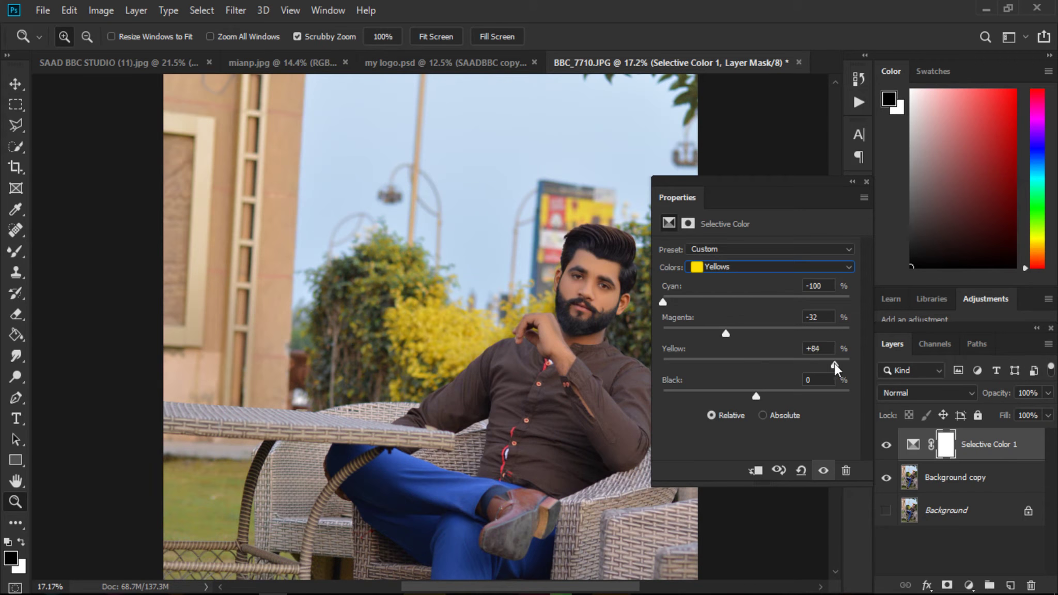
pyautogui.moveTo(747, 395); pyautogui.dragTo(796, 392)
# - Set the Selective Color Cyans to Cyan +58, Magenta +99, Yellow +78 and Black about -40
pyautogui.click(764, 267)
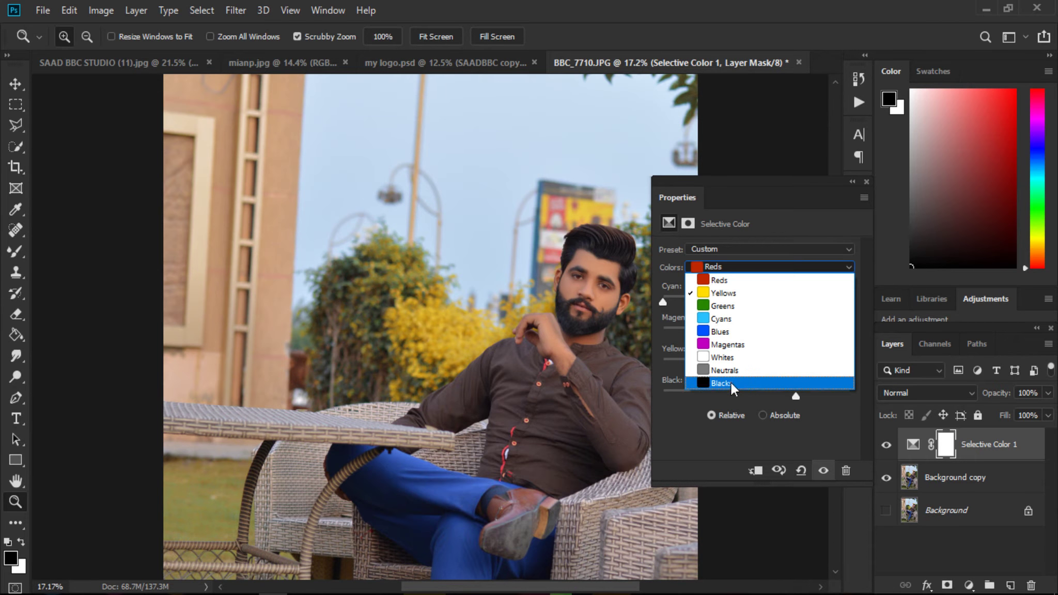
pyautogui.click(739, 319)
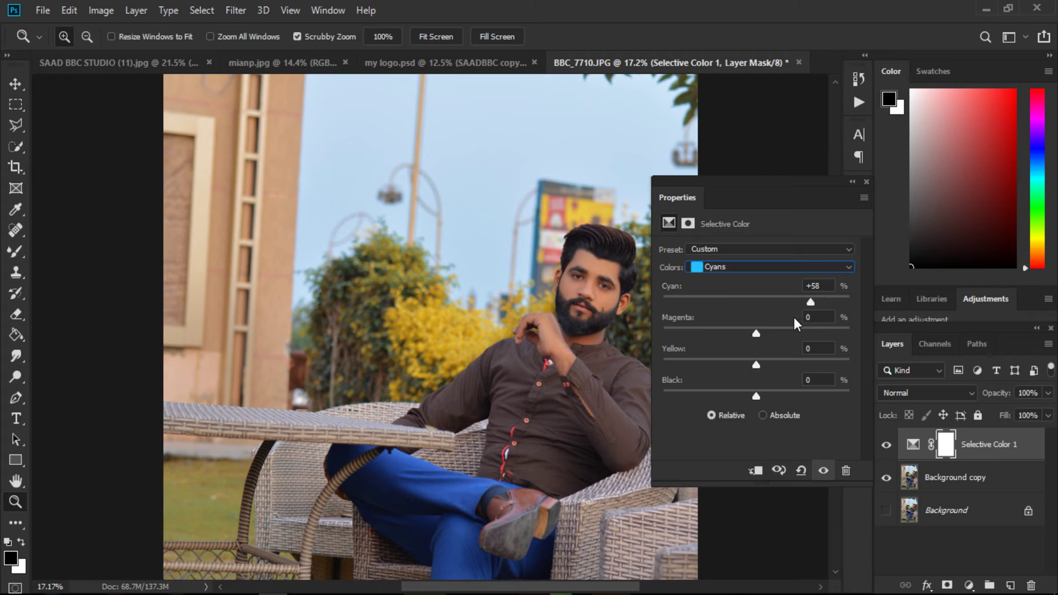
pyautogui.click(850, 327)
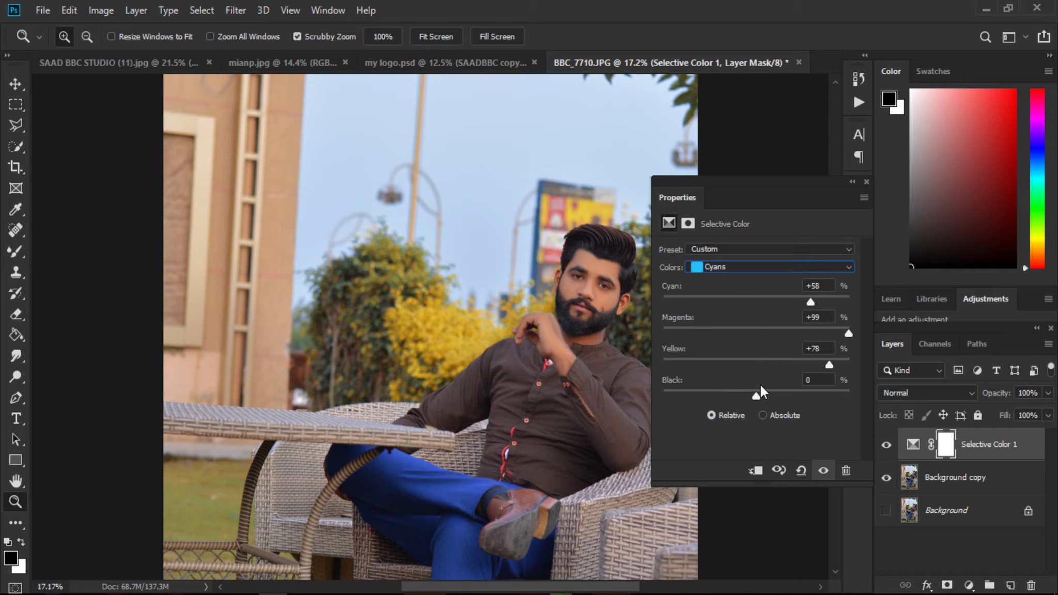
pyautogui.moveTo(735, 394); pyautogui.dragTo(721, 391)
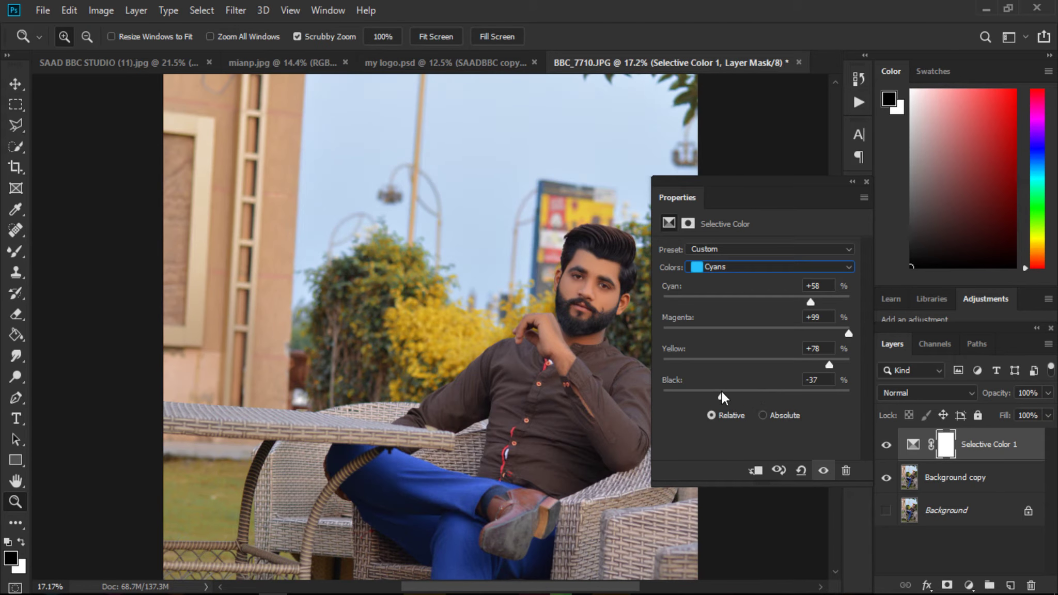
# - Readjust the Selective Color Yellows to Cyan -62, Magenta +46 and Black -19, and put the adjustment settings away
pyautogui.click(726, 267)
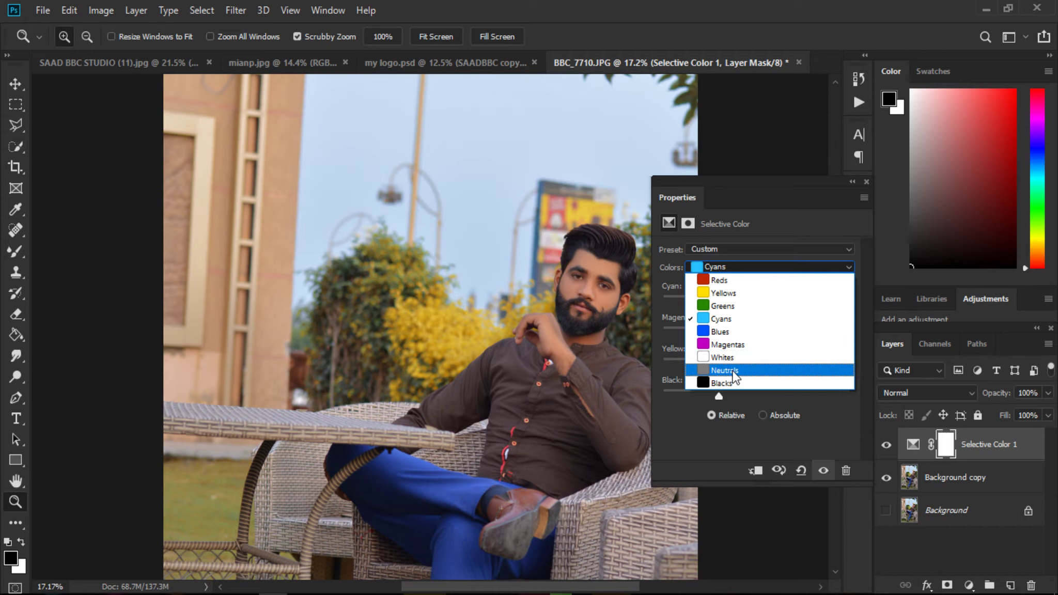
pyautogui.click(727, 292)
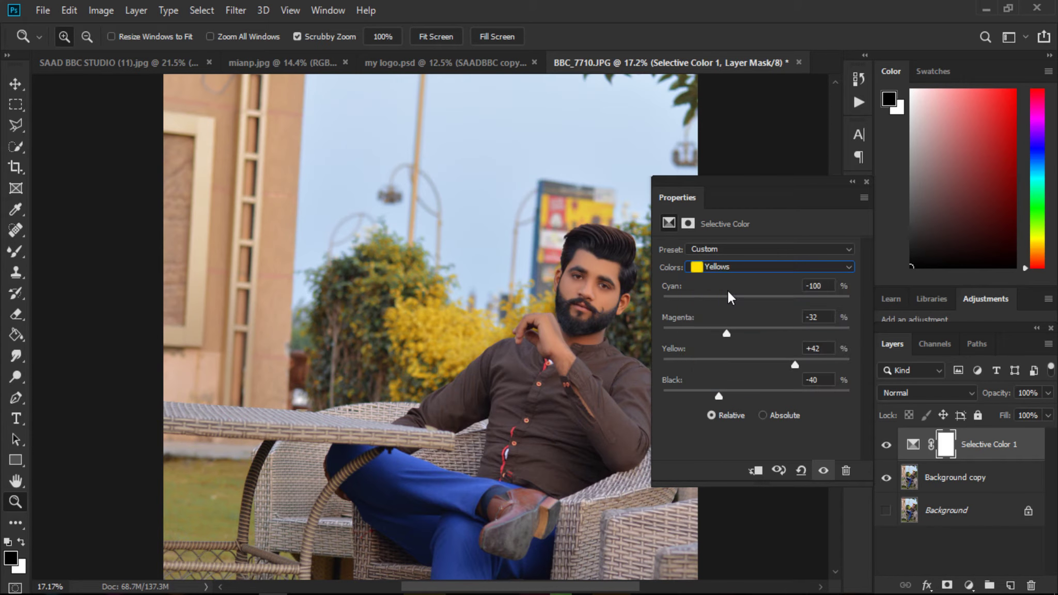
pyautogui.moveTo(671, 304); pyautogui.dragTo(686, 334)
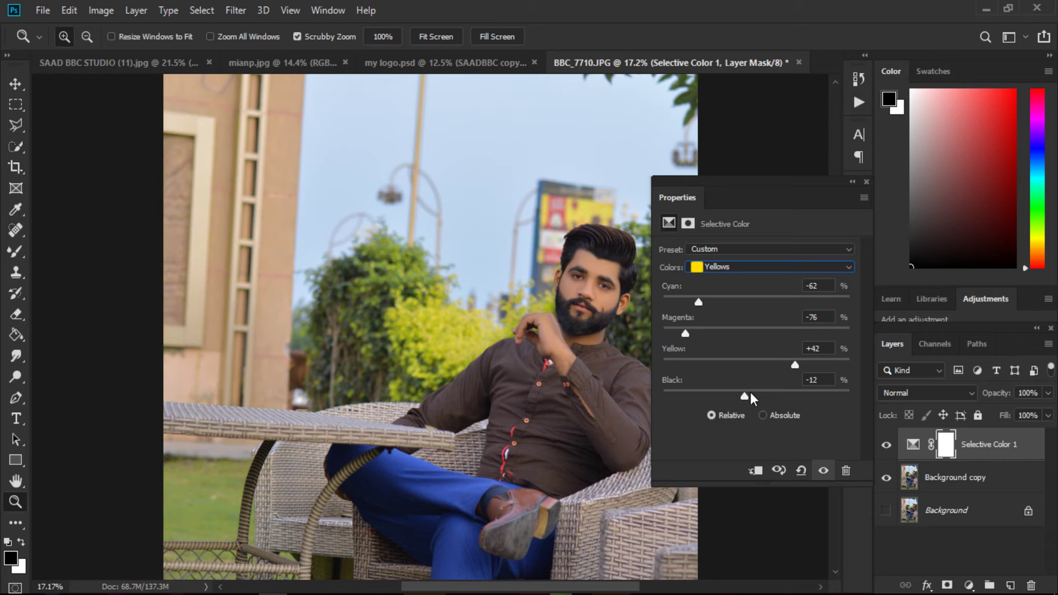
pyautogui.moveTo(736, 403); pyautogui.dragTo(733, 402)
pyautogui.moveTo(723, 335); pyautogui.dragTo(780, 332)
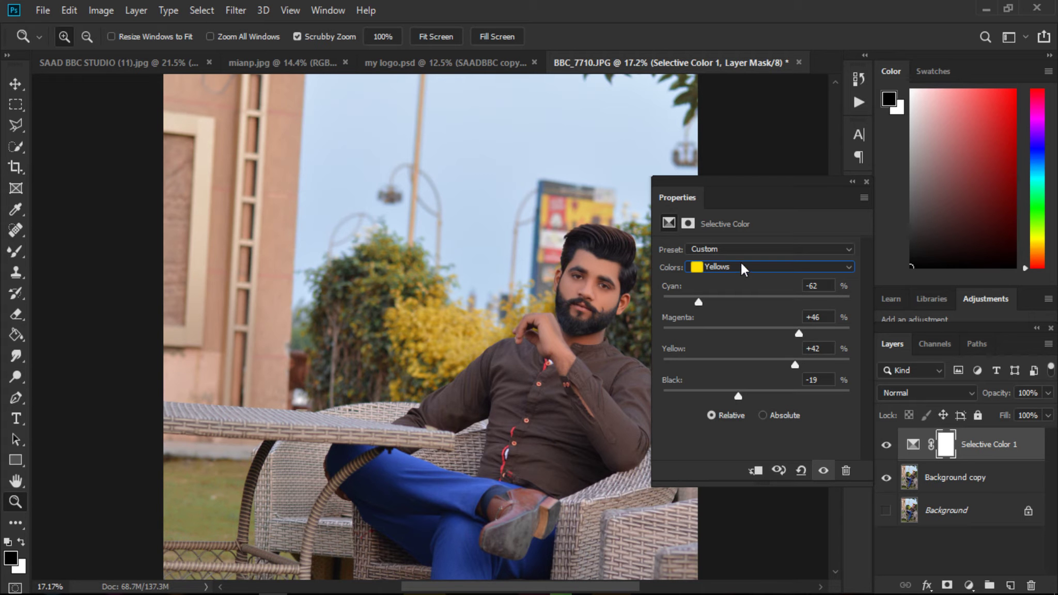
pyautogui.click(595, 293)
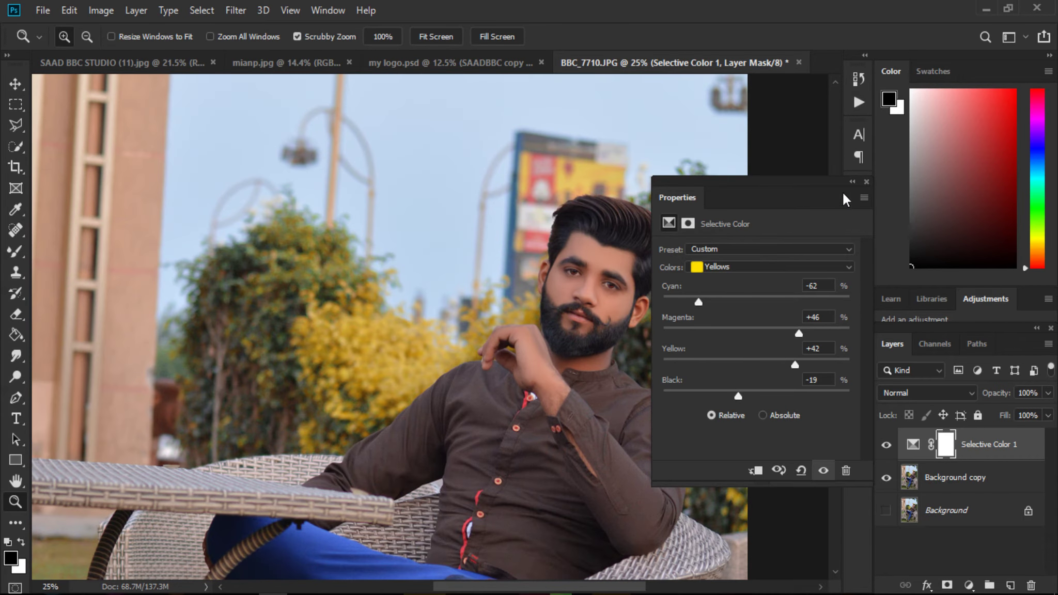
pyautogui.click(852, 182)
pyautogui.click(675, 182)
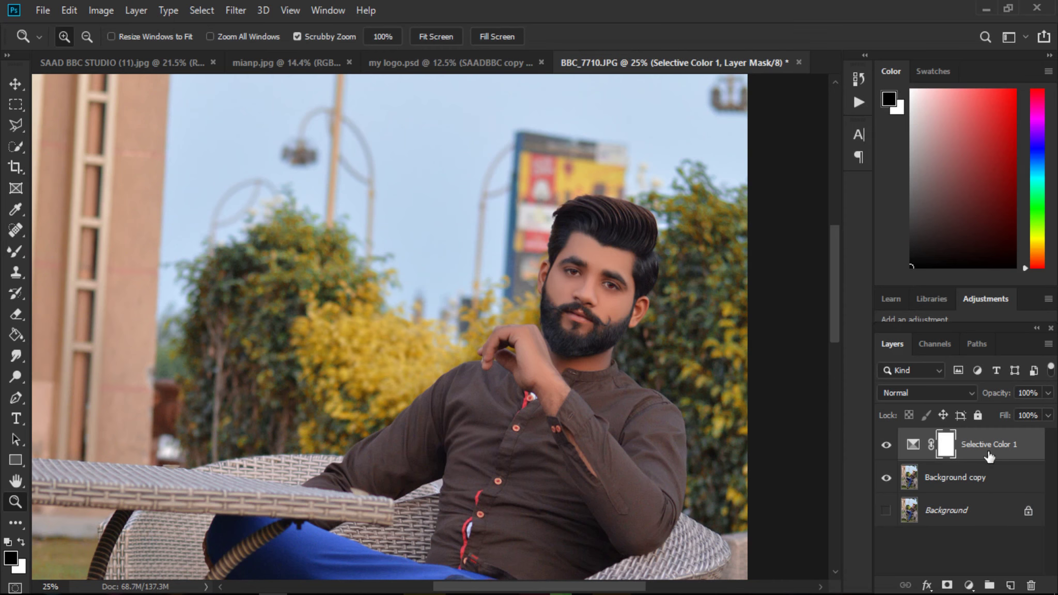
# - Open the Background copy layer in the Camera Raw filter with the face and upper body in close view
pyautogui.click(911, 478)
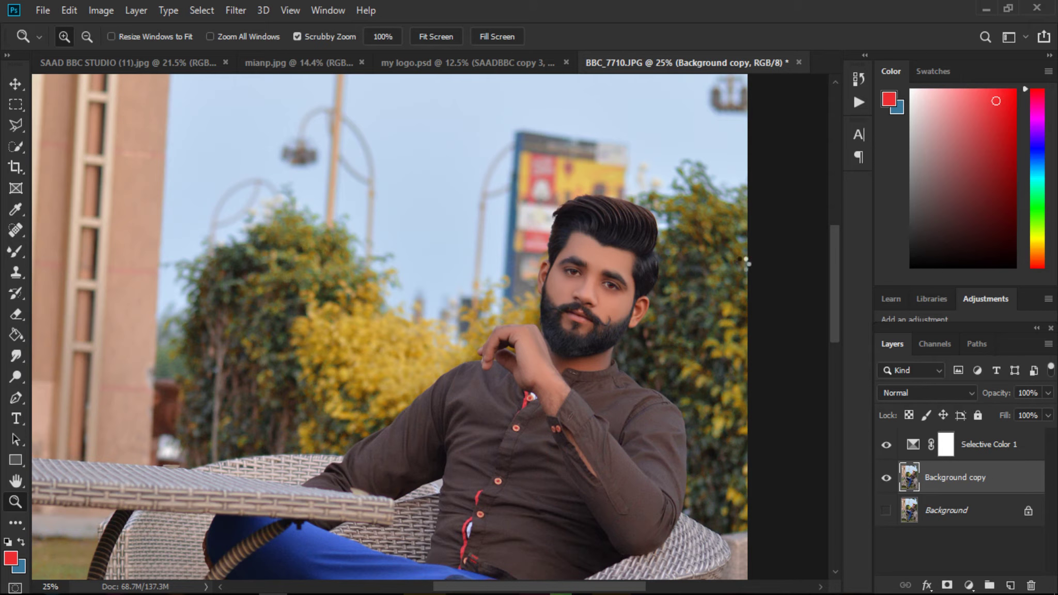
pyautogui.hotkey('ctrl', 'shift', 'a')
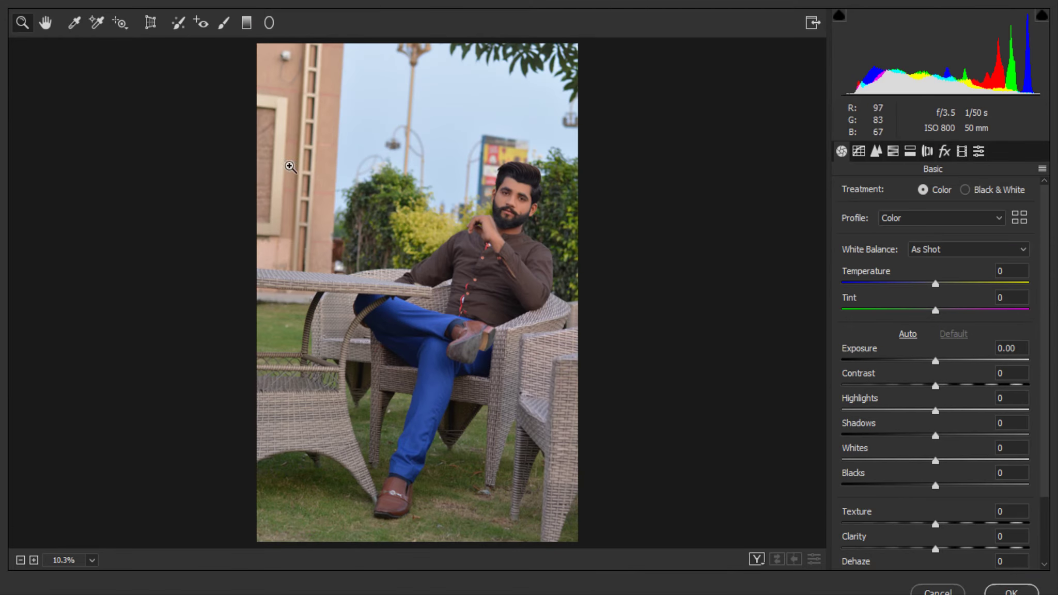
pyautogui.click(719, 284)
pyautogui.click(723, 323)
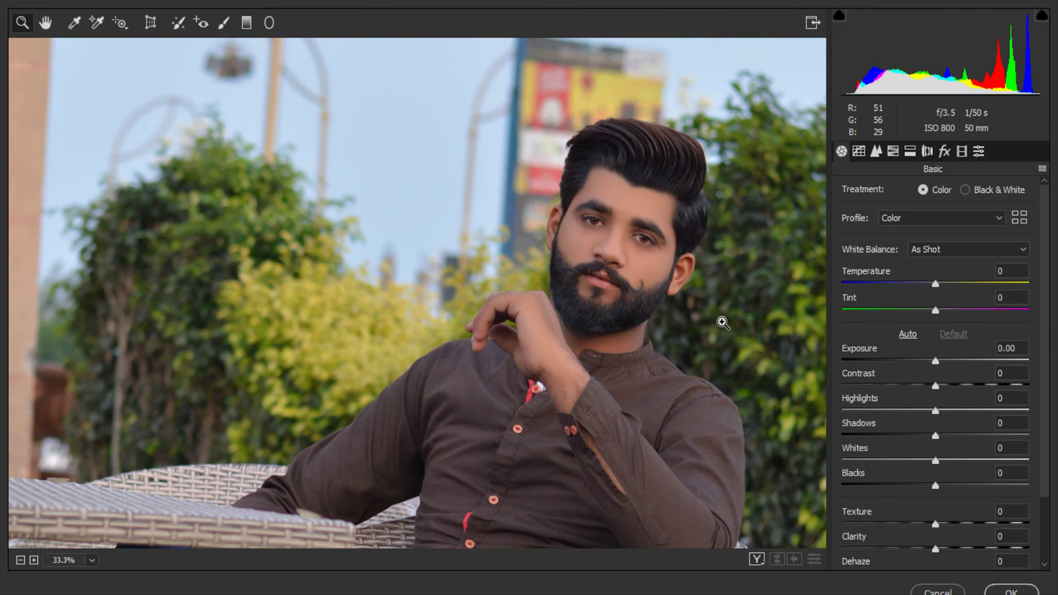
# - Set the basic Camera Raw tones to Exposure +0.45, Highlights -43, Shadows +20, Whites -33, Blacks -9, Texture +9 and Clarity +43
pyautogui.moveTo(936, 361); pyautogui.dragTo(945, 362)
pyautogui.moveTo(933, 412); pyautogui.dragTo(911, 411)
pyautogui.moveTo(910, 459); pyautogui.dragTo(905, 460)
pyautogui.moveTo(911, 411); pyautogui.dragTo(955, 435)
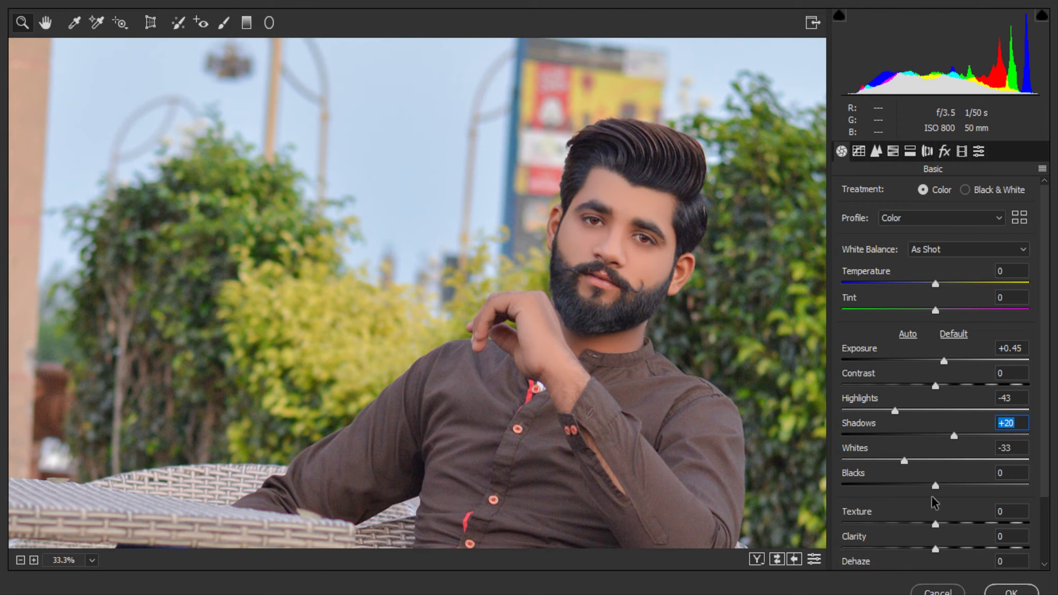
pyautogui.moveTo(936, 486); pyautogui.dragTo(923, 486)
pyautogui.moveTo(935, 524); pyautogui.dragTo(975, 549)
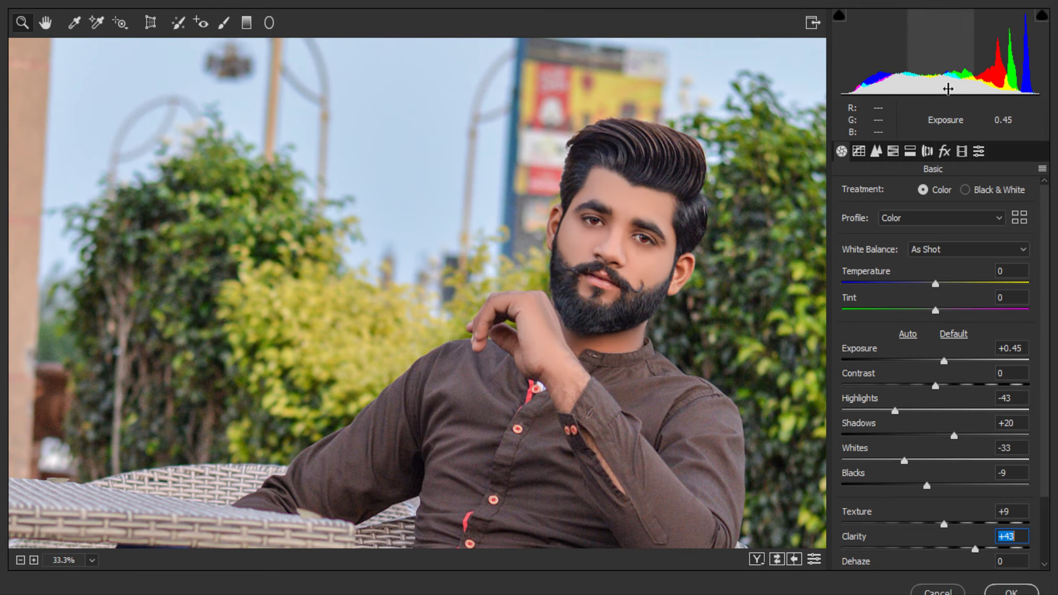
# - Set the HSL saturation of the Reds to +29 and of the Oranges to -61
pyautogui.click(893, 151)
pyautogui.click(914, 199)
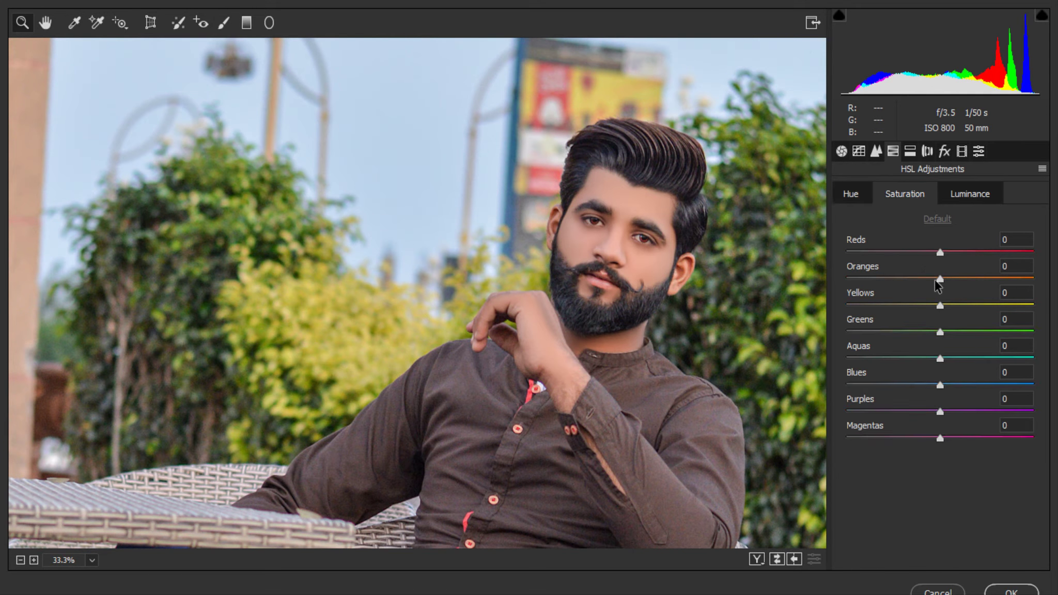
pyautogui.moveTo(915, 278)
pyautogui.mouseDown()
pyautogui.moveTo(974, 278)
pyautogui.moveTo(905, 283)
pyautogui.mouseUp()
pyautogui.click(952, 197)
pyautogui.click(923, 198)
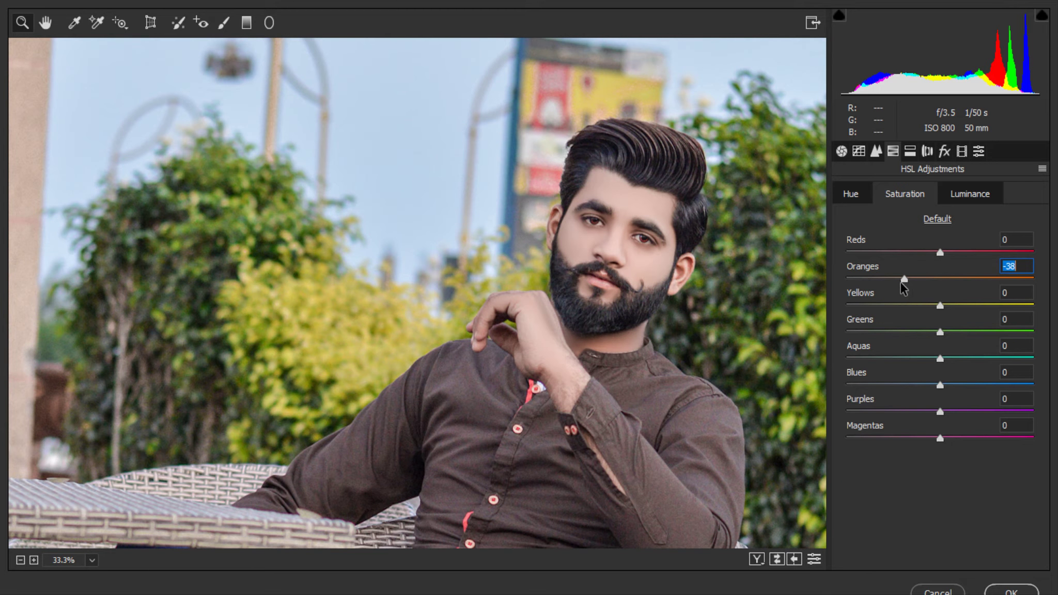
pyautogui.moveTo(946, 253); pyautogui.dragTo(968, 254)
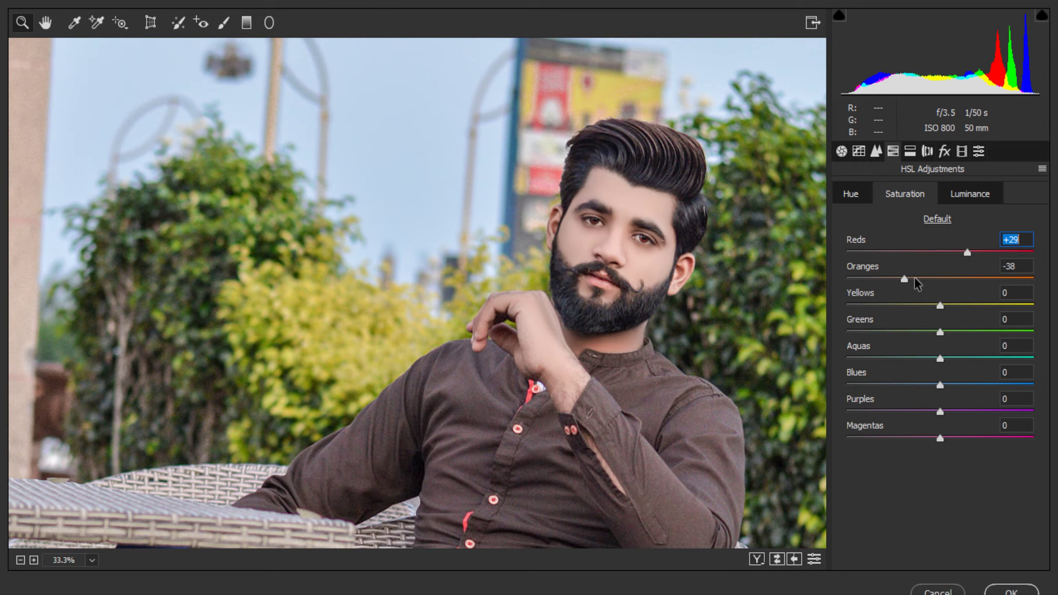
pyautogui.moveTo(904, 279)
pyautogui.mouseDown()
pyautogui.moveTo(1008, 288)
pyautogui.moveTo(843, 277)
pyautogui.moveTo(942, 284)
pyautogui.moveTo(885, 281)
pyautogui.mouseUp()
# - Shift the Blues hue toward aqua with saturation +54 and luminance -17, and set the Oranges luminance to +33
pyautogui.click(856, 195)
pyautogui.click(915, 196)
pyautogui.moveTo(941, 385)
pyautogui.mouseDown()
pyautogui.moveTo(981, 394)
pyautogui.moveTo(909, 385)
pyautogui.moveTo(968, 385)
pyautogui.moveTo(925, 383)
pyautogui.mouseUp()
pyautogui.click(852, 195)
pyautogui.click(970, 194)
# - Raise the HSL saturation of the Greens to +64 and of the Yellows to +80
pyautogui.rightClick(623, 140)
pyautogui.click(677, 237)
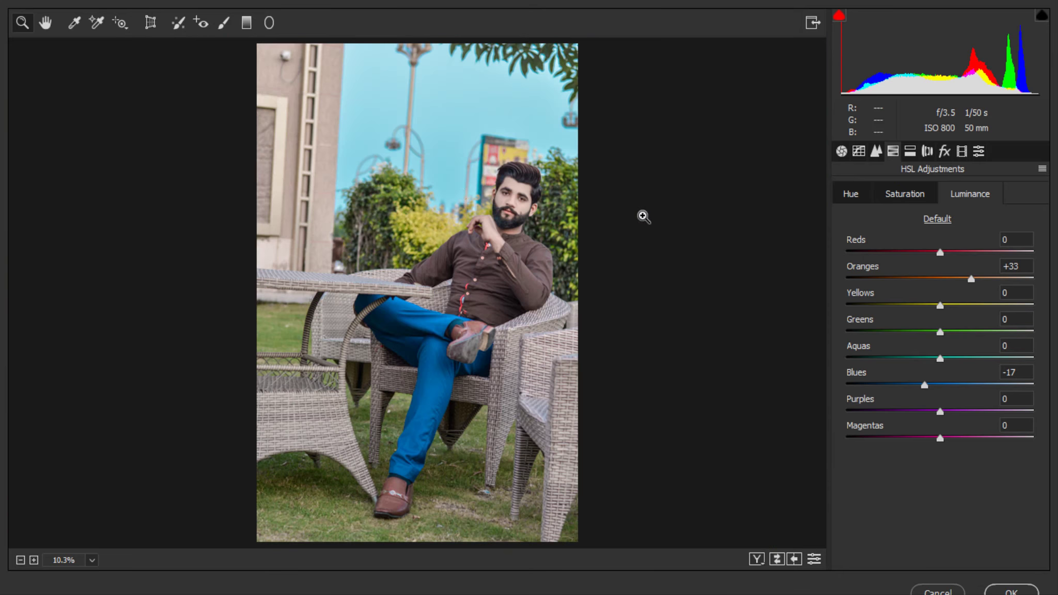
pyautogui.click(446, 169)
pyautogui.scroll(-3, 513, 222)
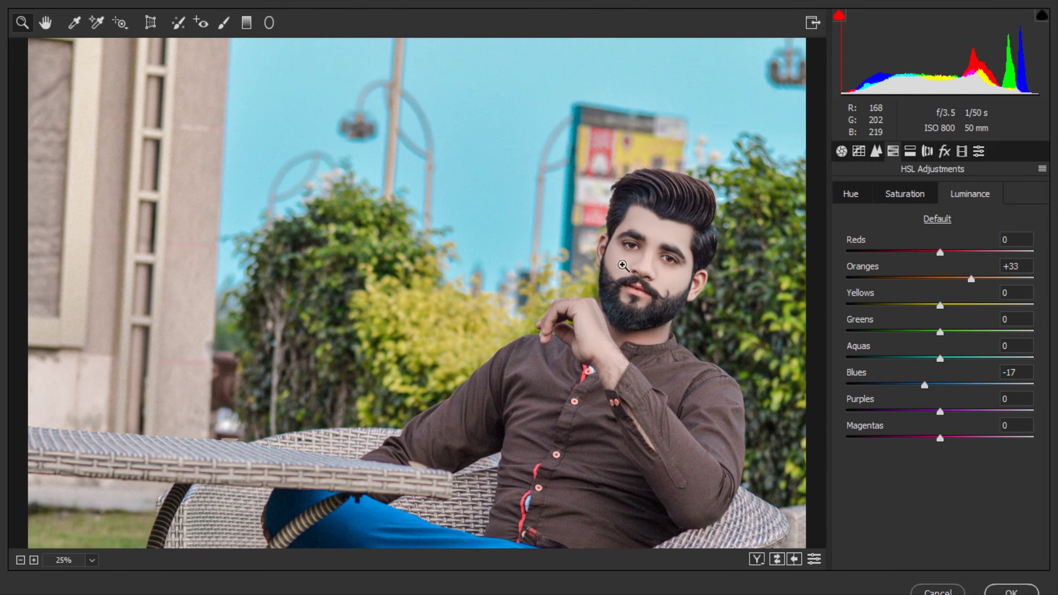
pyautogui.click(903, 194)
pyautogui.moveTo(941, 333); pyautogui.dragTo(999, 336)
pyautogui.moveTo(941, 306); pyautogui.dragTo(1015, 306)
# - Shift the HSL hue of the Greens toward yellow and of the Yellows toward green, and lower the Greens saturation
pyautogui.rightClick(629, 274)
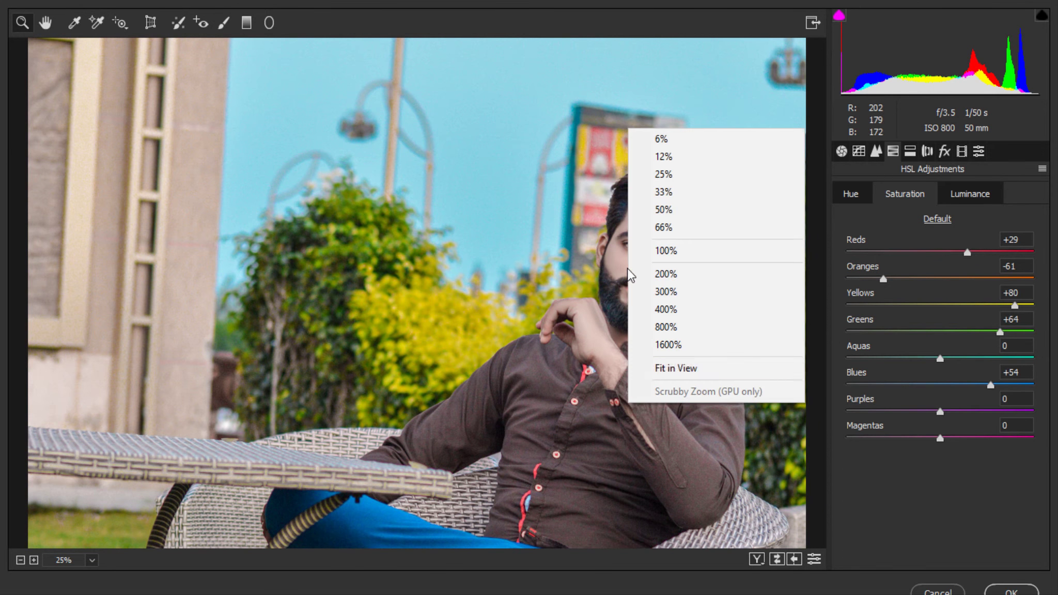
pyautogui.click(684, 366)
pyautogui.click(429, 204)
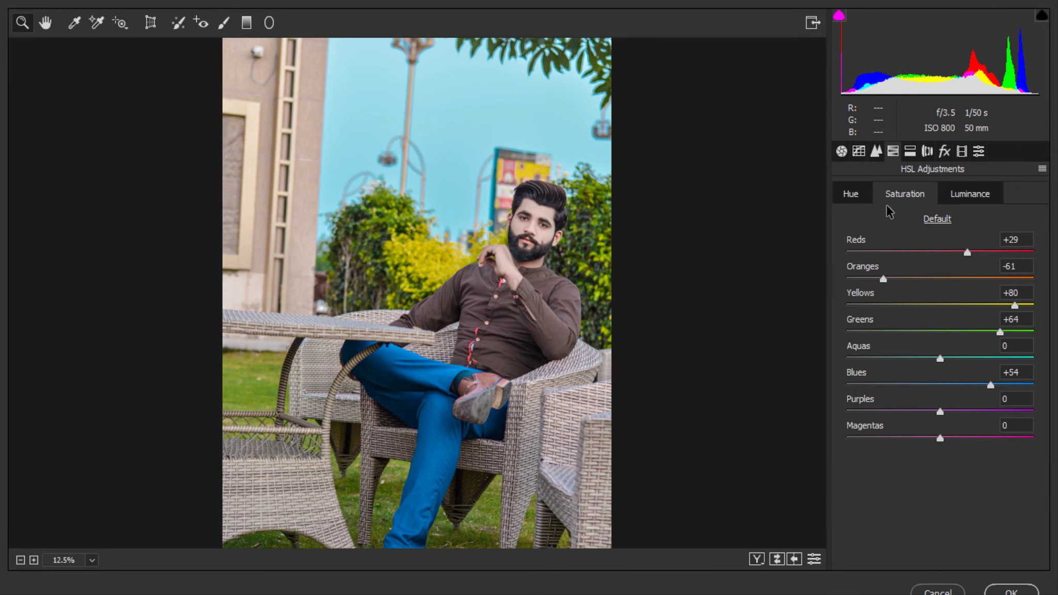
pyautogui.scroll(-2, 747, 241)
pyautogui.click(851, 195)
pyautogui.moveTo(941, 333); pyautogui.dragTo(840, 336)
pyautogui.moveTo(941, 306); pyautogui.dragTo(992, 333)
pyautogui.click(911, 194)
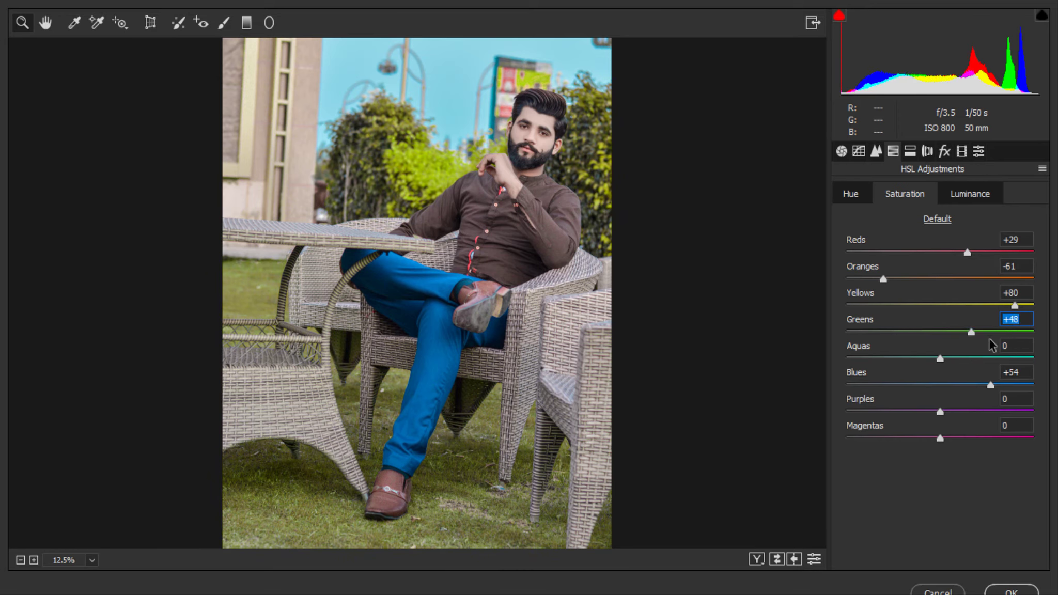
# - Set the HSL luminance of the Yellows to -23, the Greens to -26 and the Blues to -28
pyautogui.moveTo(937, 305)
pyautogui.mouseDown()
pyautogui.moveTo(877, 310)
pyautogui.moveTo(1006, 304)
pyautogui.moveTo(964, 333)
pyautogui.moveTo(917, 332)
pyautogui.moveTo(909, 308)
pyautogui.moveTo(919, 309)
pyautogui.mouseUp()
pyautogui.click(970, 193)
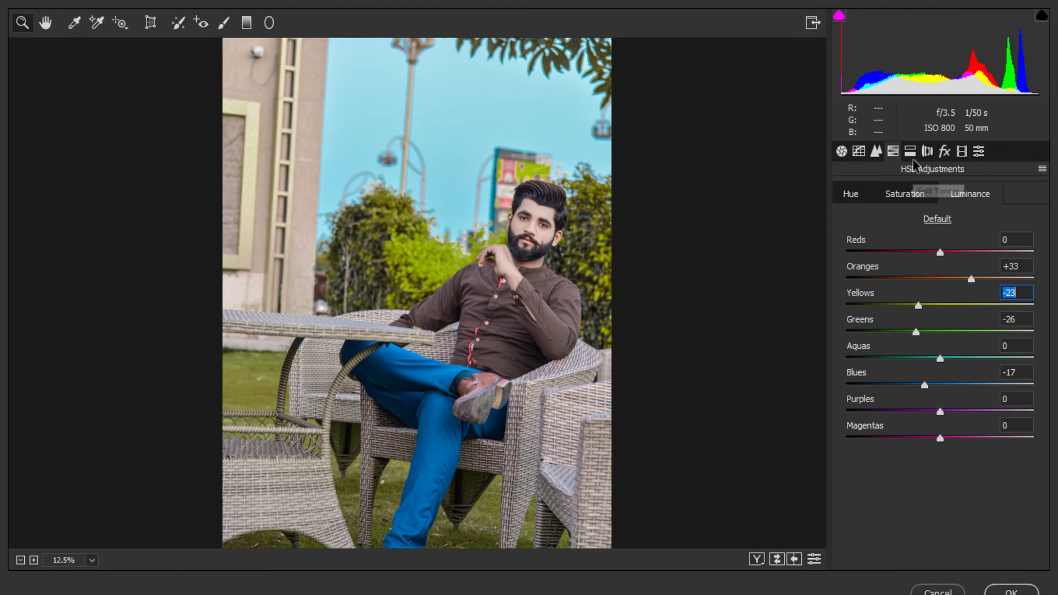
pyautogui.moveTo(924, 386); pyautogui.dragTo(921, 385)
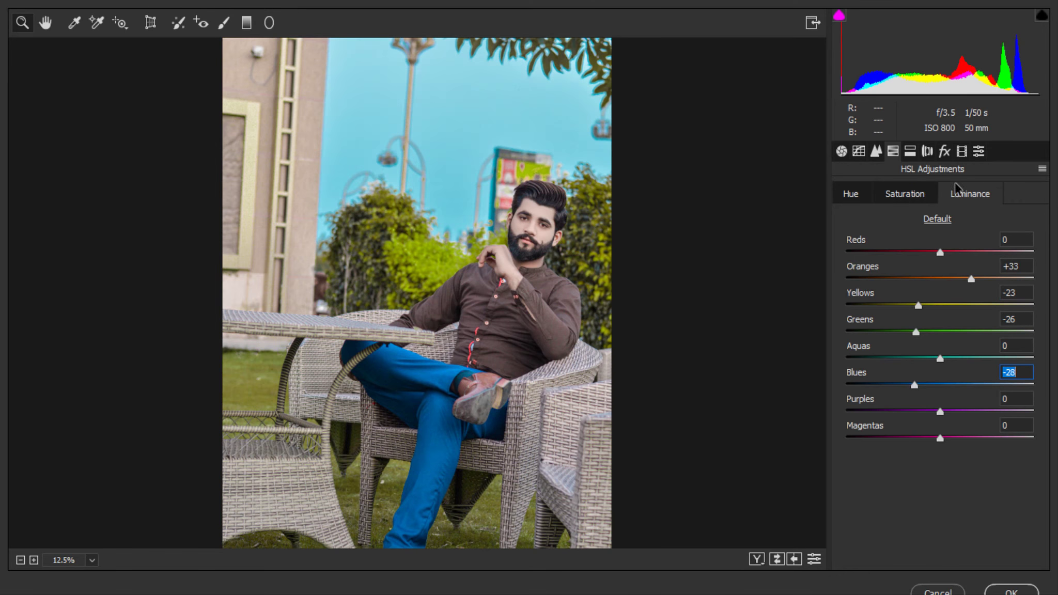
# - Add a post-crop vignette with Amount -23 and Roundness +53, and raise its Midpoint and Feather
pyautogui.click(927, 151)
pyautogui.click(945, 151)
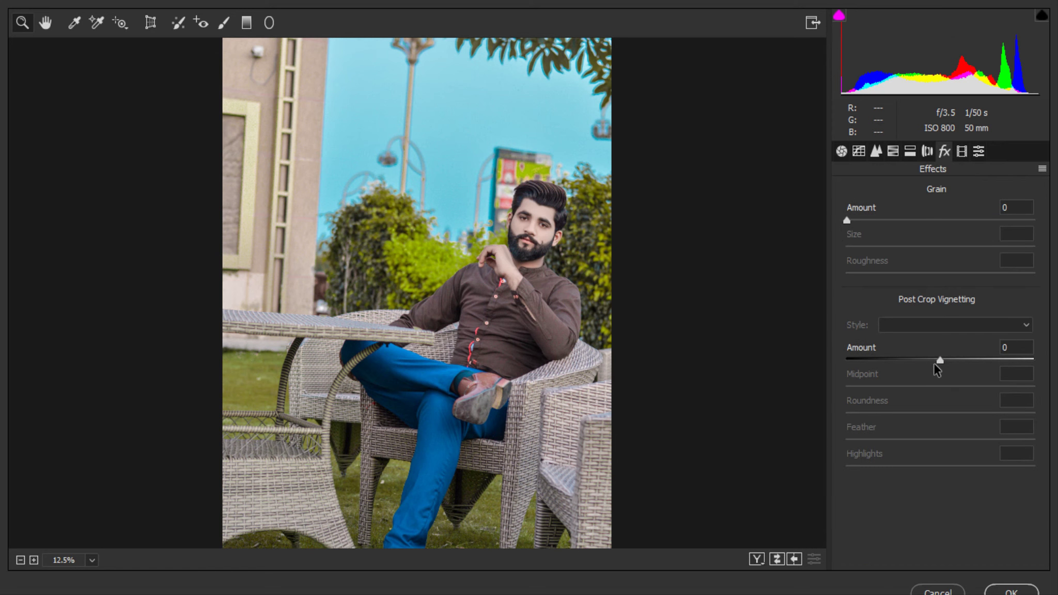
pyautogui.moveTo(940, 360); pyautogui.dragTo(919, 361)
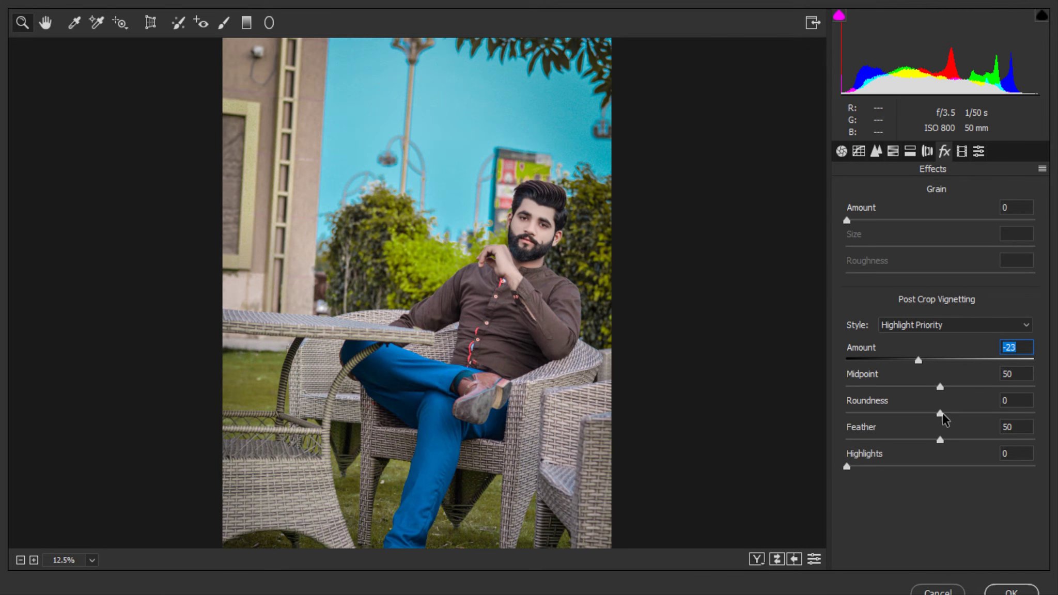
pyautogui.moveTo(942, 413); pyautogui.dragTo(988, 414)
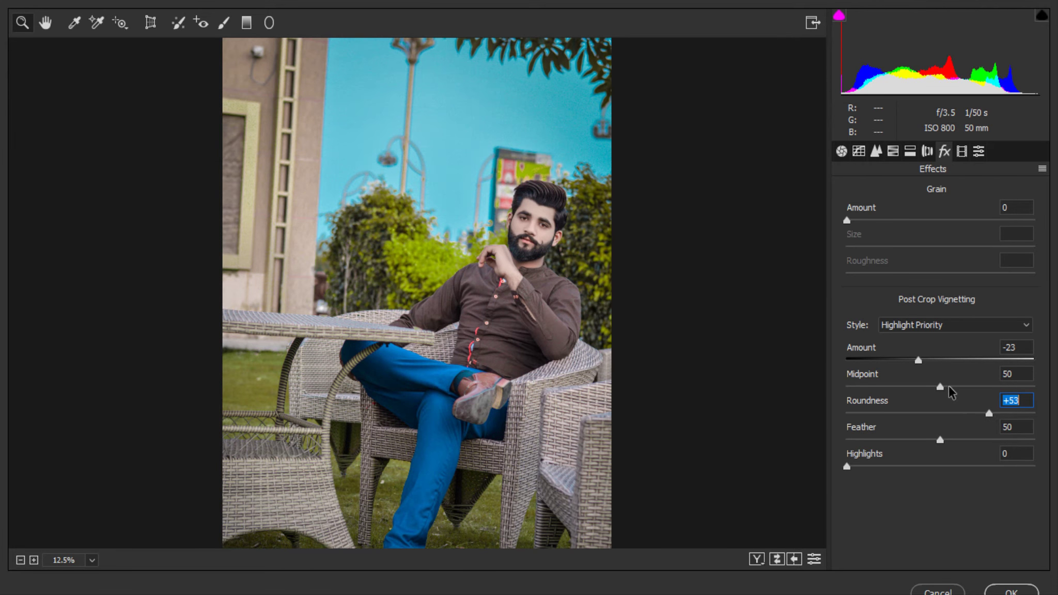
pyautogui.moveTo(940, 387); pyautogui.dragTo(1011, 395)
pyautogui.moveTo(950, 437); pyautogui.dragTo(987, 440)
# - Set the camera calibration's Blue Primary to Hue -19 and Saturation +25
pyautogui.click(962, 152)
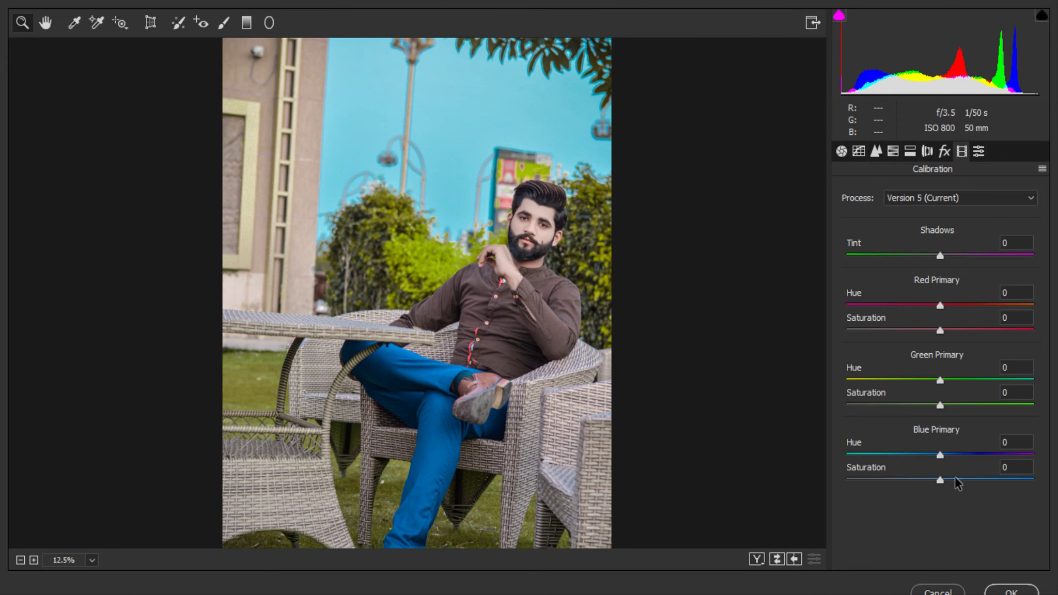
pyautogui.moveTo(942, 481); pyautogui.dragTo(923, 456)
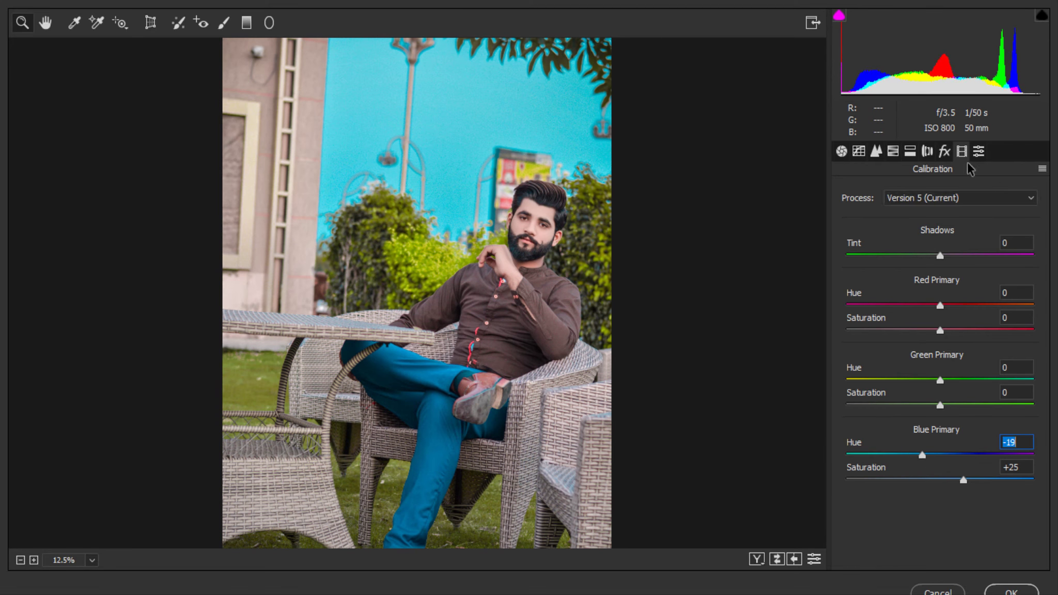
# - Split-tone the Highlights with Hue 78 and Saturation 10 and the Shadows with Hue 33 and Saturation 9, and apply the Camera Raw filter
pyautogui.click(910, 151)
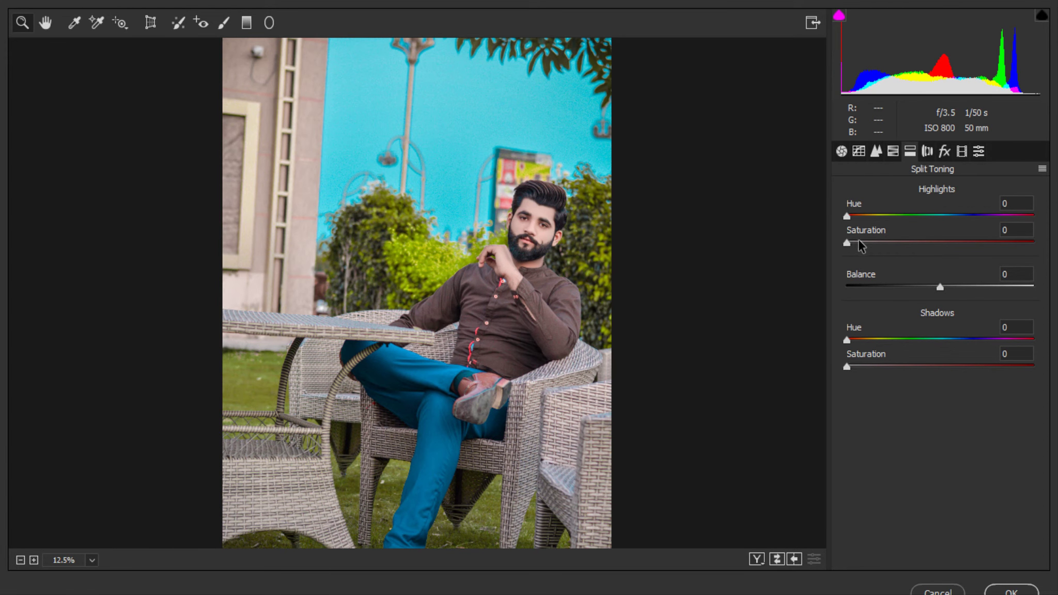
pyautogui.moveTo(859, 242); pyautogui.dragTo(912, 224)
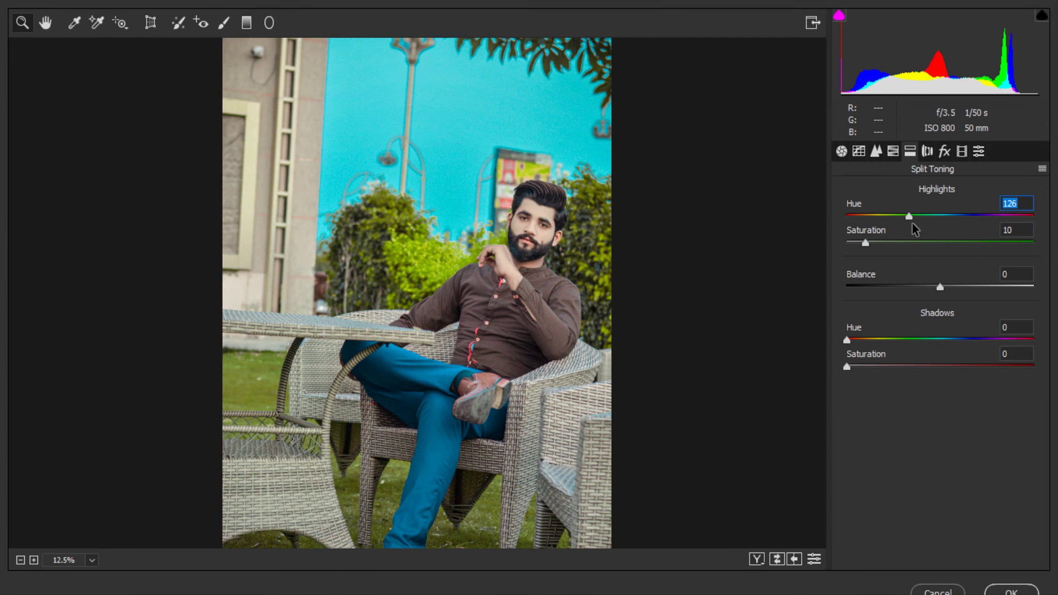
pyautogui.click(887, 217)
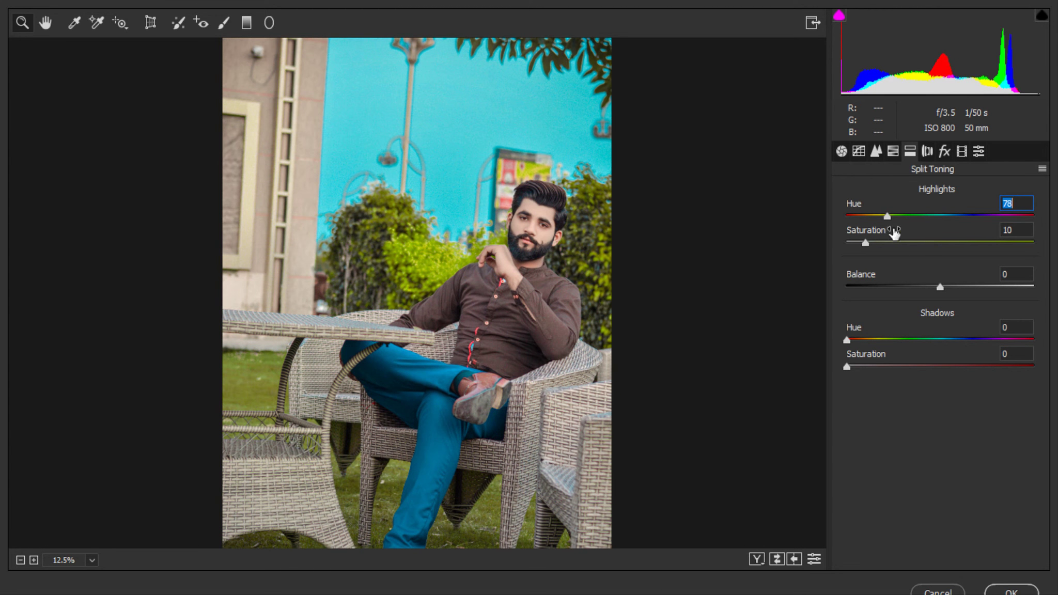
pyautogui.click(863, 367)
pyautogui.click(871, 339)
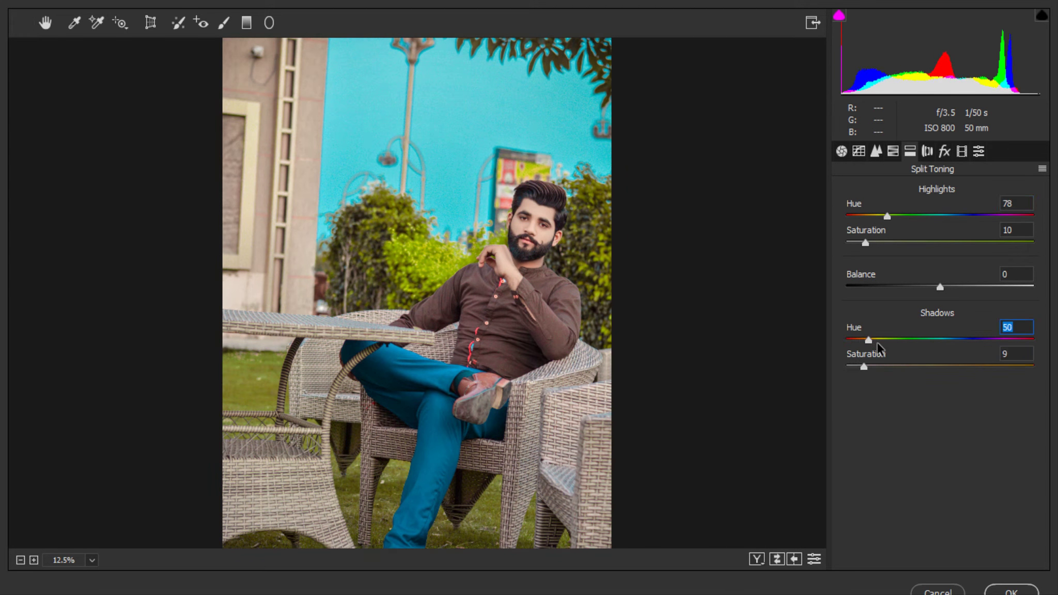
pyautogui.click(861, 341)
pyautogui.click(545, 246)
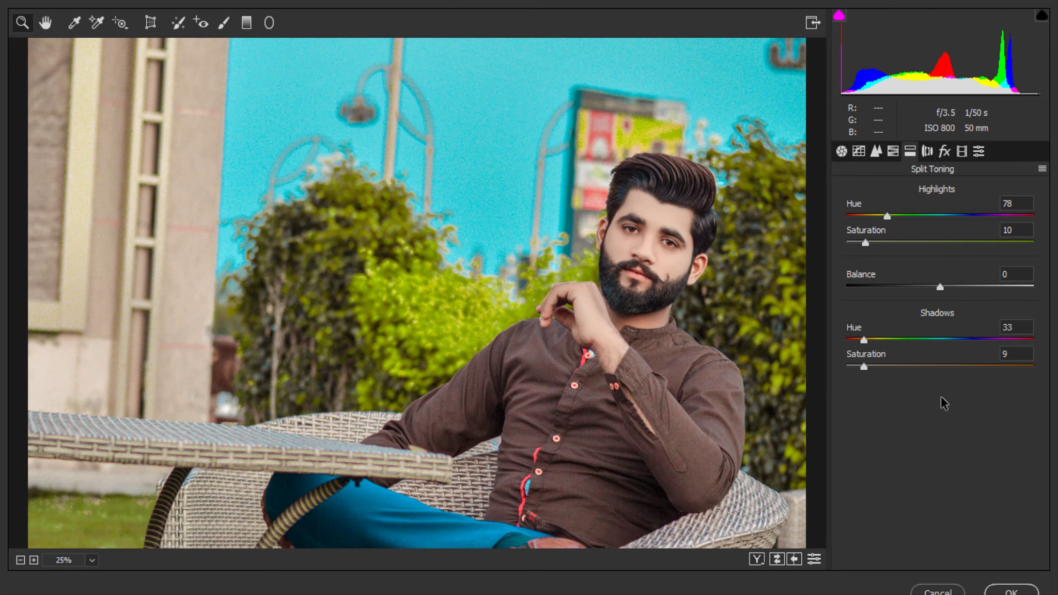
pyautogui.click(1010, 590)
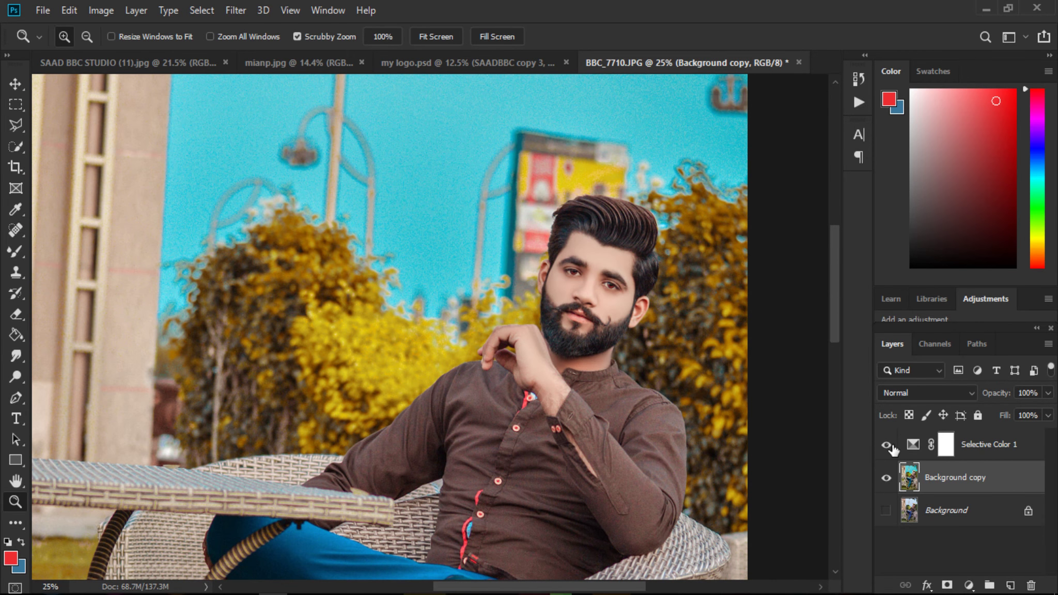
# - Compare the graded portrait with the Selective Color 1 layer hidden and shown, both close up and as a whole
pyautogui.hotkey('ctrl', '+')
pyautogui.click(887, 445)
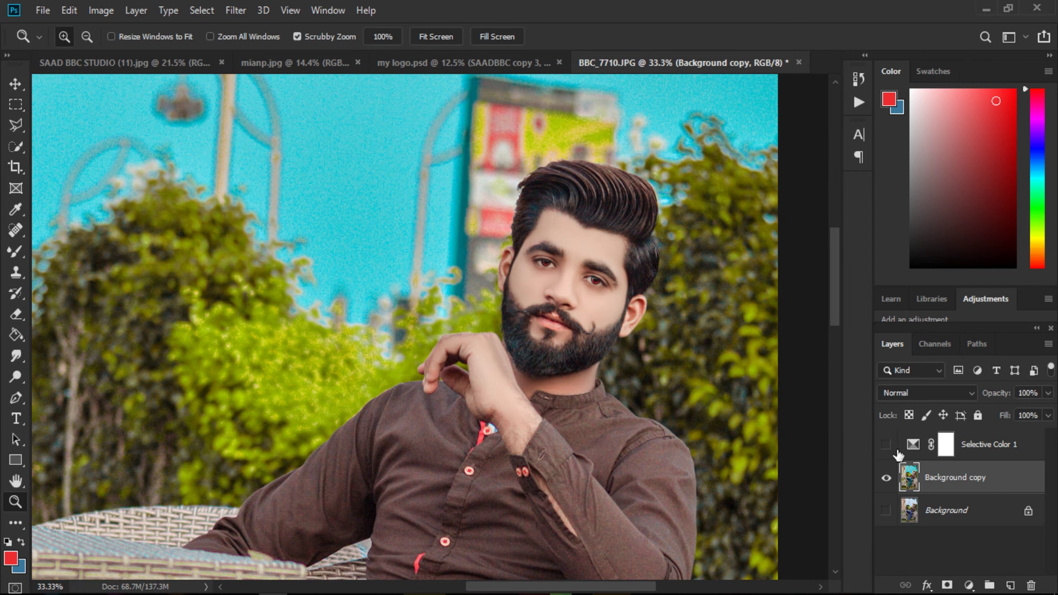
pyautogui.click(887, 445)
pyautogui.rightClick(657, 299)
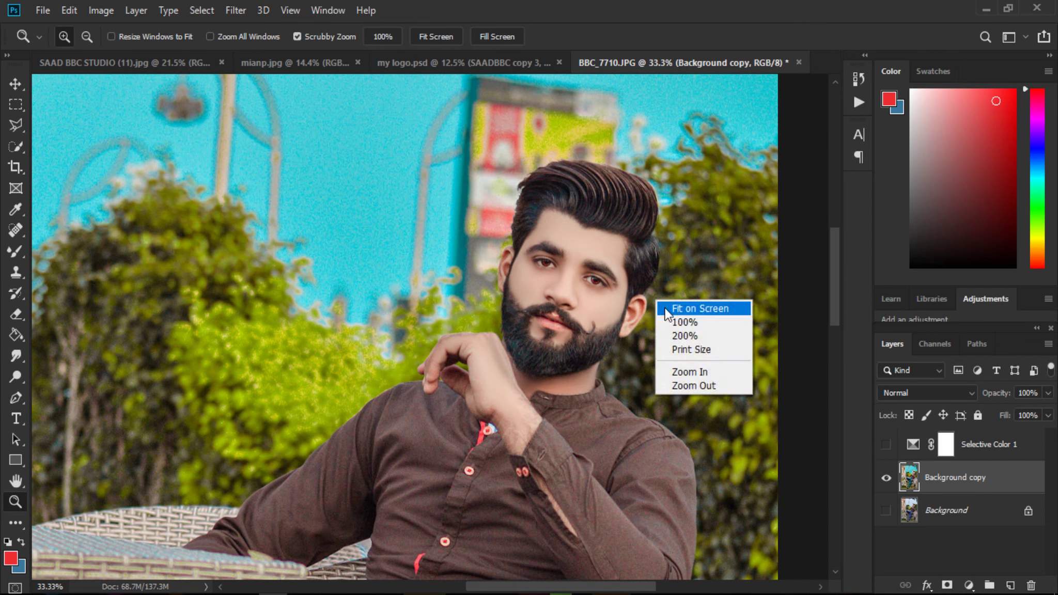
pyautogui.click(683, 304)
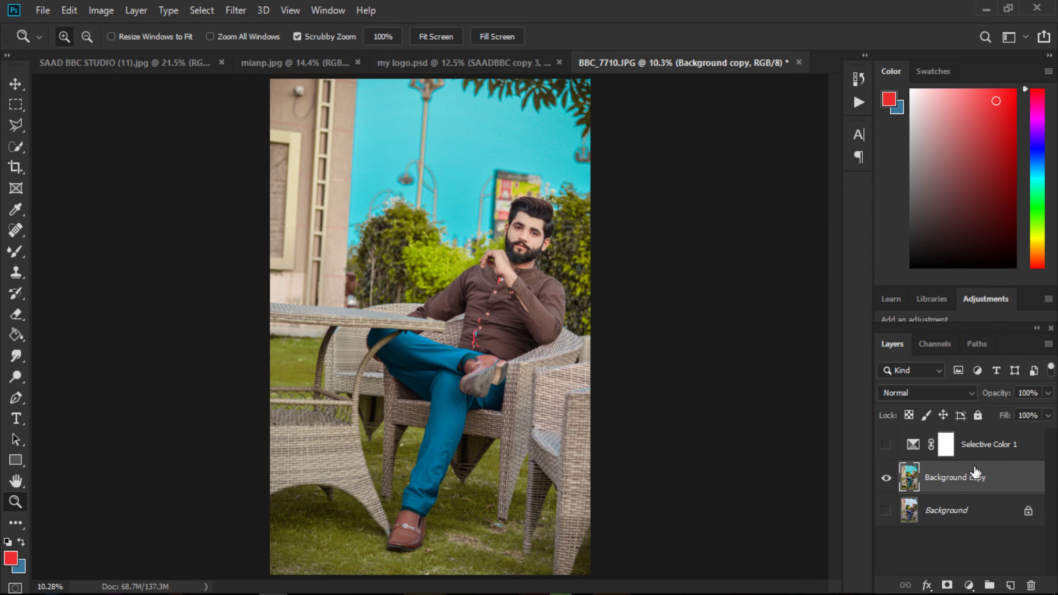
pyautogui.hotkey('ctrl', '+')
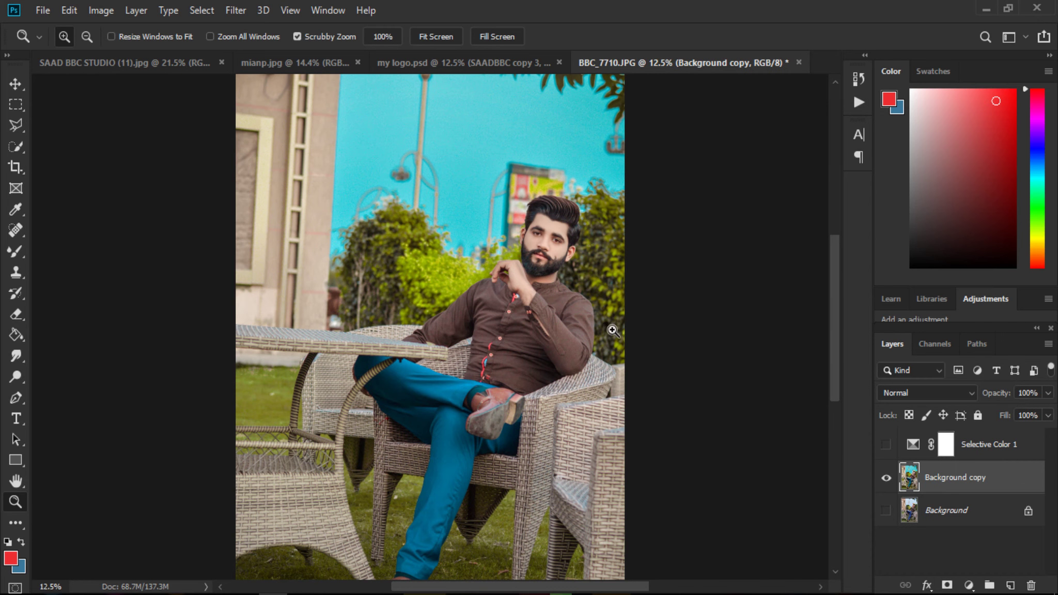
pyautogui.hotkey('ctrl', '+')
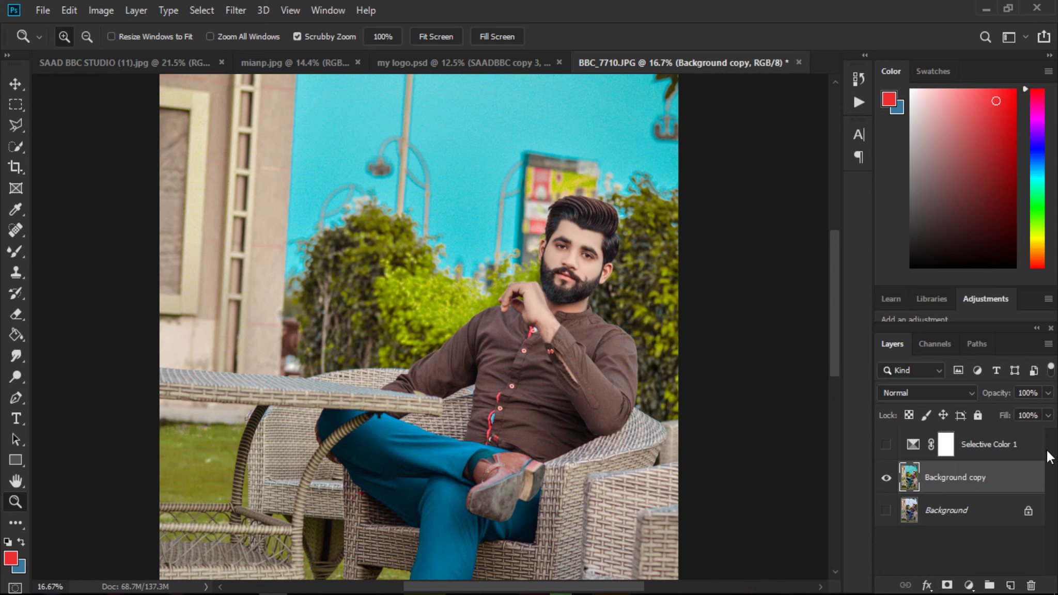
pyautogui.click(564, 195)
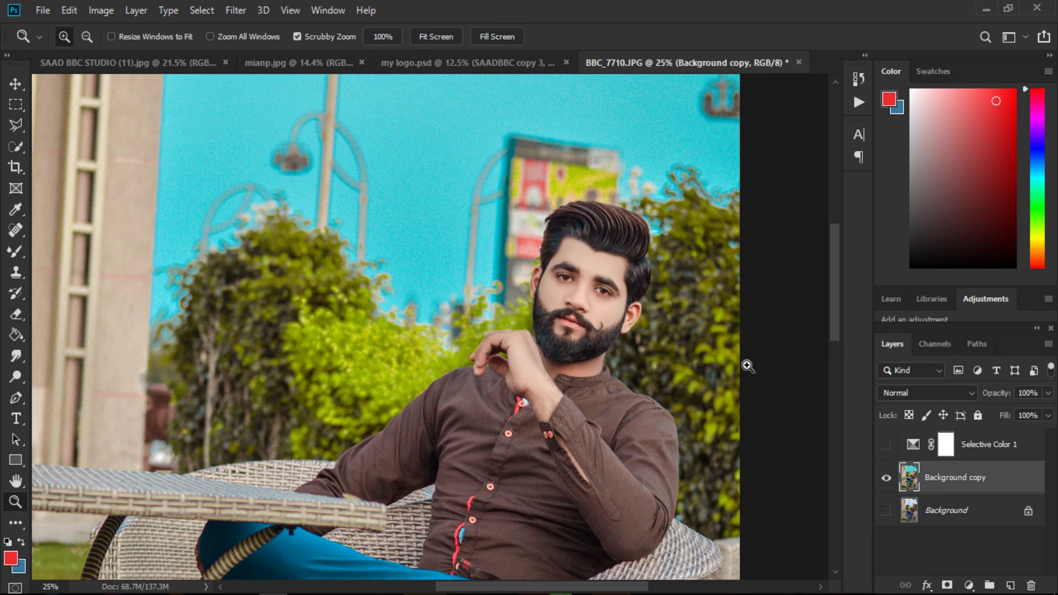
pyautogui.click(887, 446)
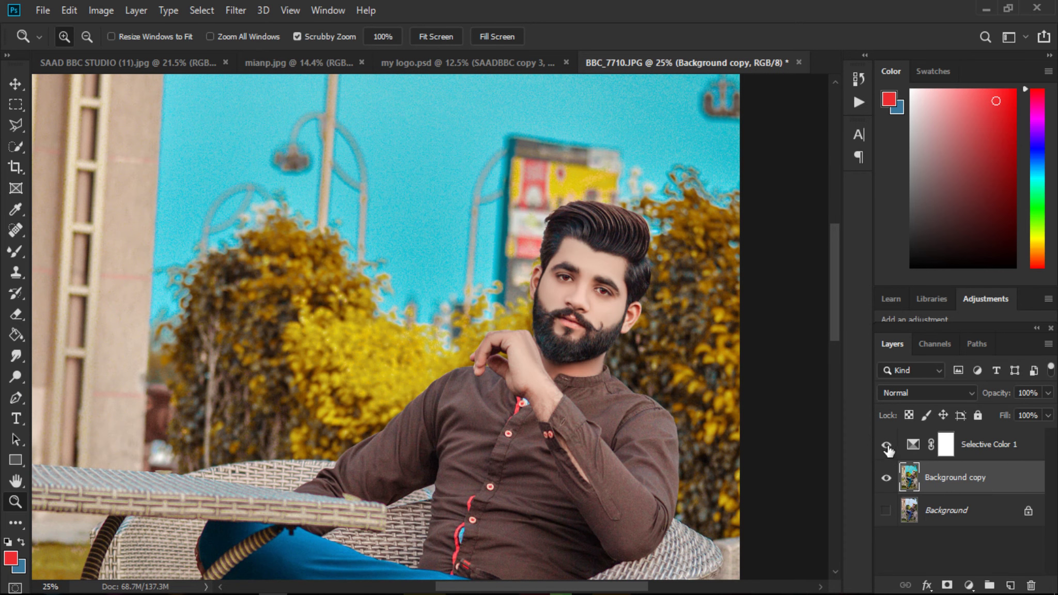
# - Examine the finished colour grade up close and across the whole portrait
pyautogui.hotkey('ctrl', '0')
pyautogui.scroll(3, 420, 195)
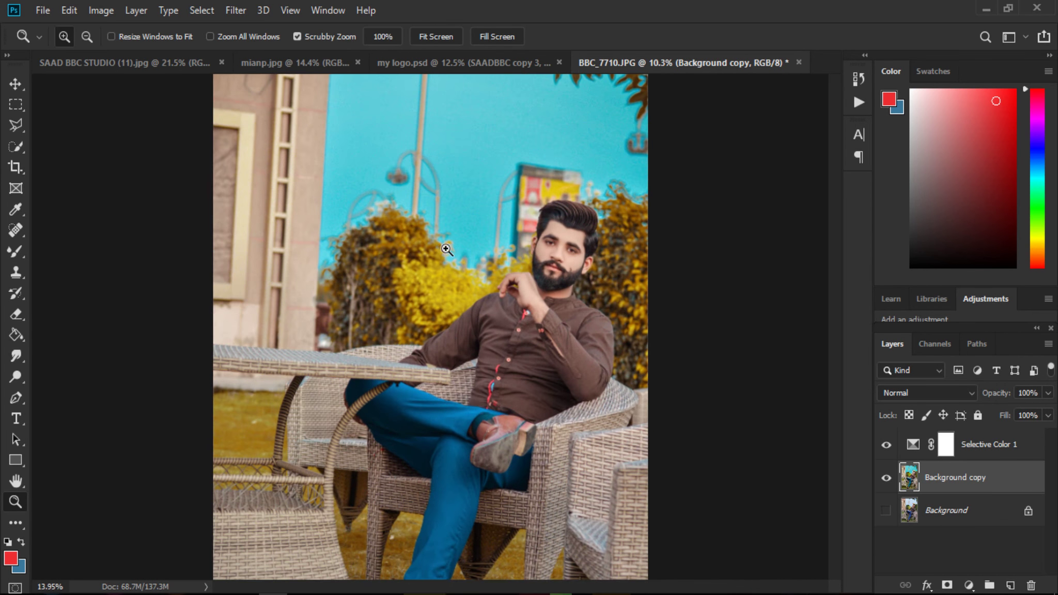
pyautogui.scroll(3, 459, 310)
pyautogui.scroll(3, 383, 301)
pyautogui.scroll(-3, 404, 341)
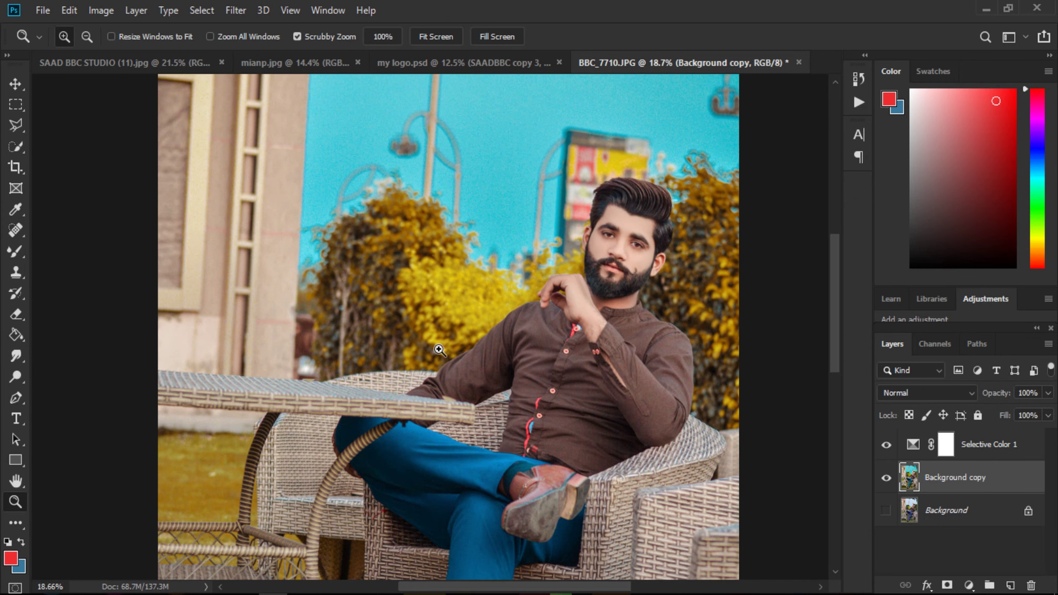
pyautogui.rightClick(483, 333)
pyautogui.click(487, 337)
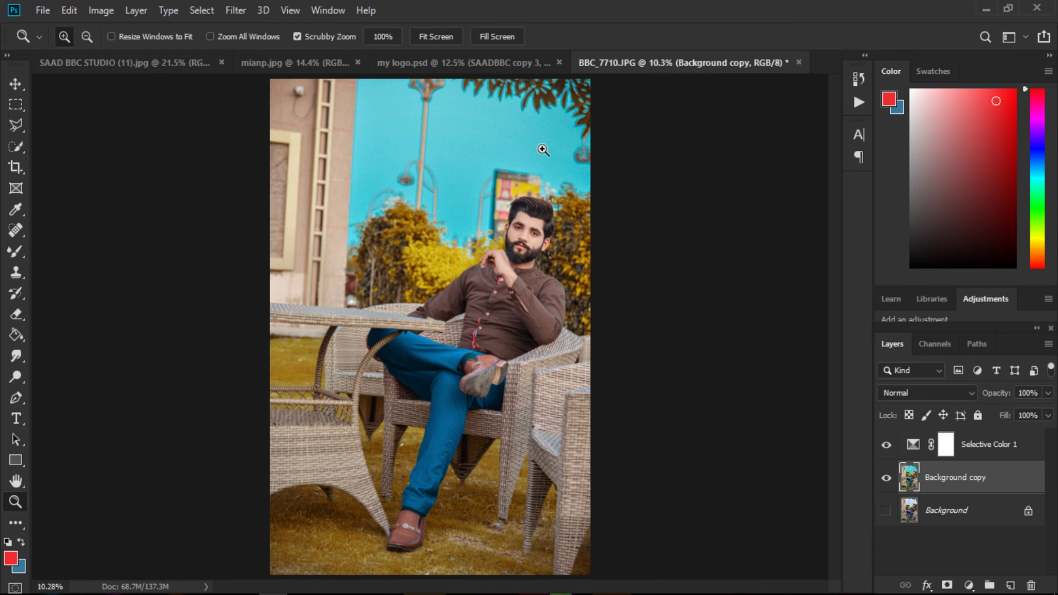
# - Add the text "COOL BOY" in the sky area above the seated man
pyautogui.scroll(3, 468, 171)
pyautogui.scroll(2, 362, 326)
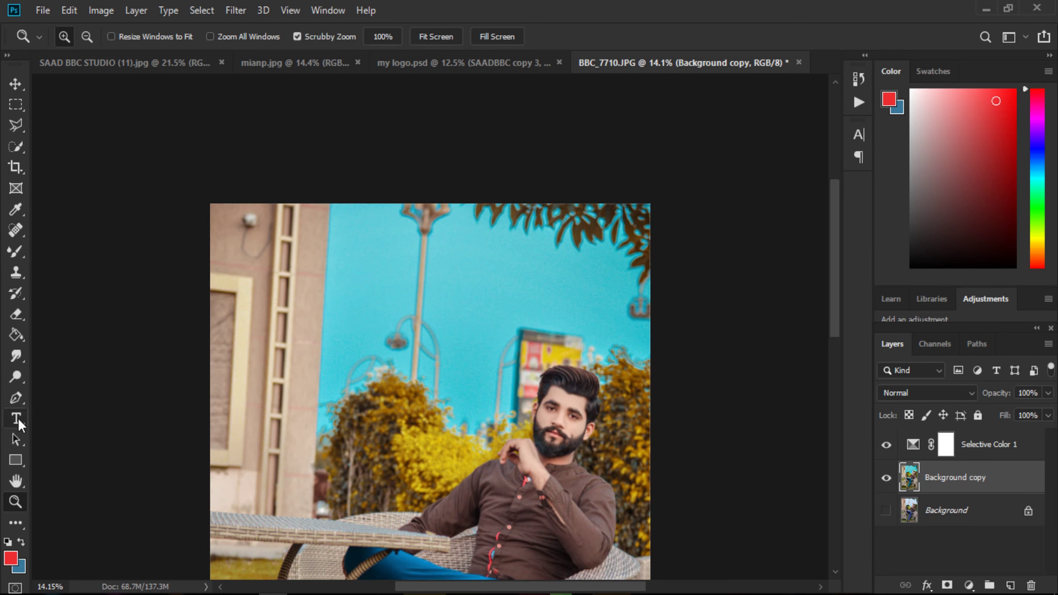
pyautogui.click(18, 419)
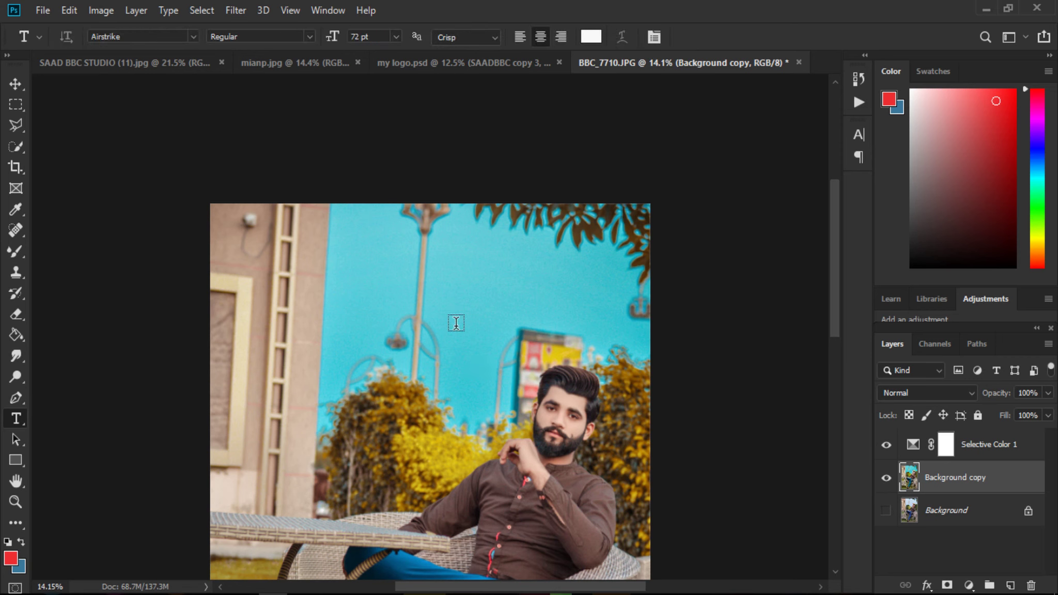
pyautogui.click(445, 360)
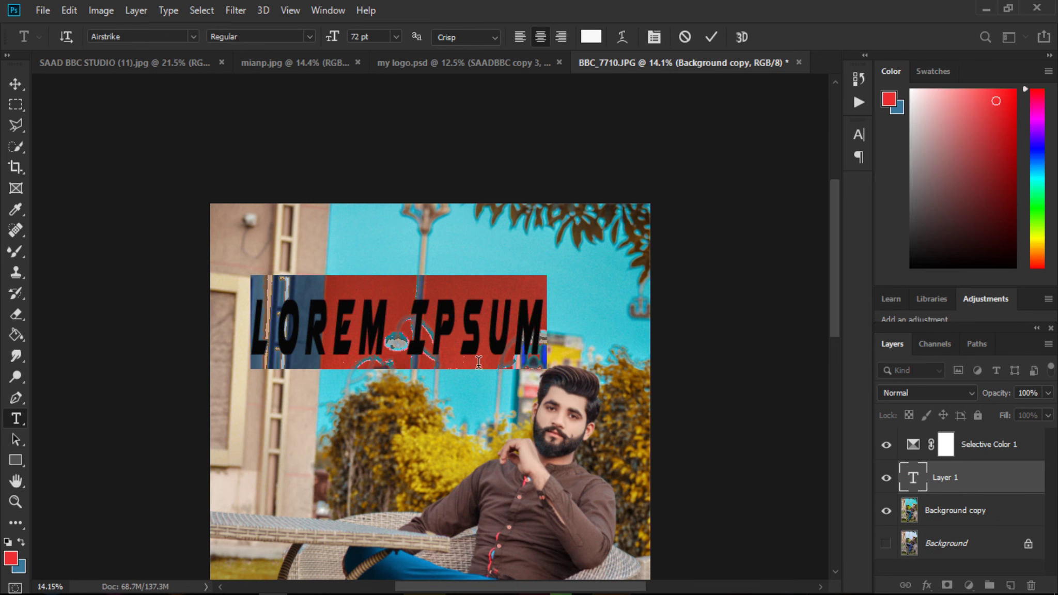
pyautogui.write('COO')
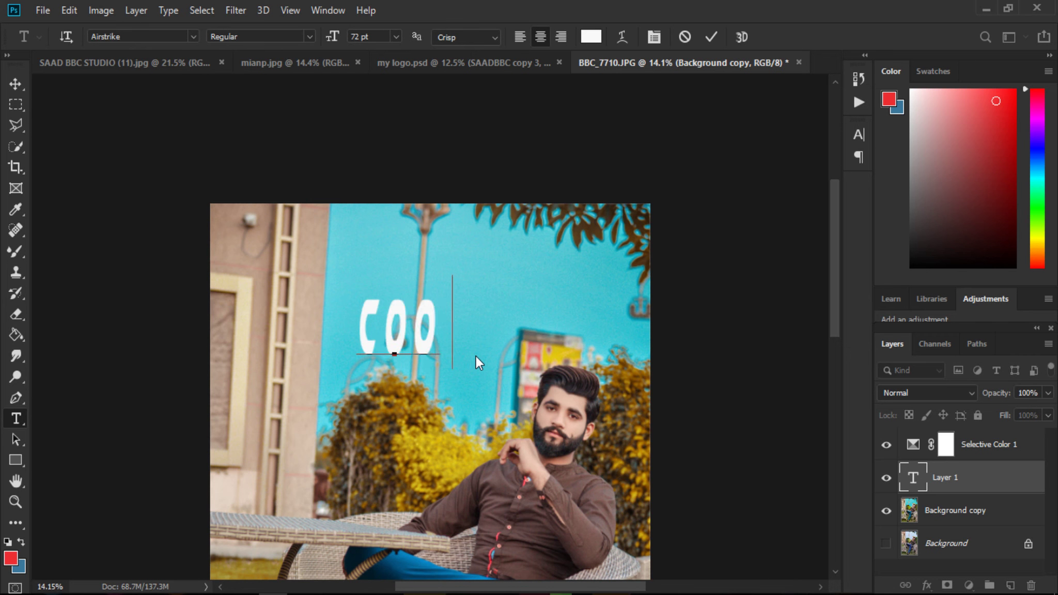
pyautogui.write('L BOY')
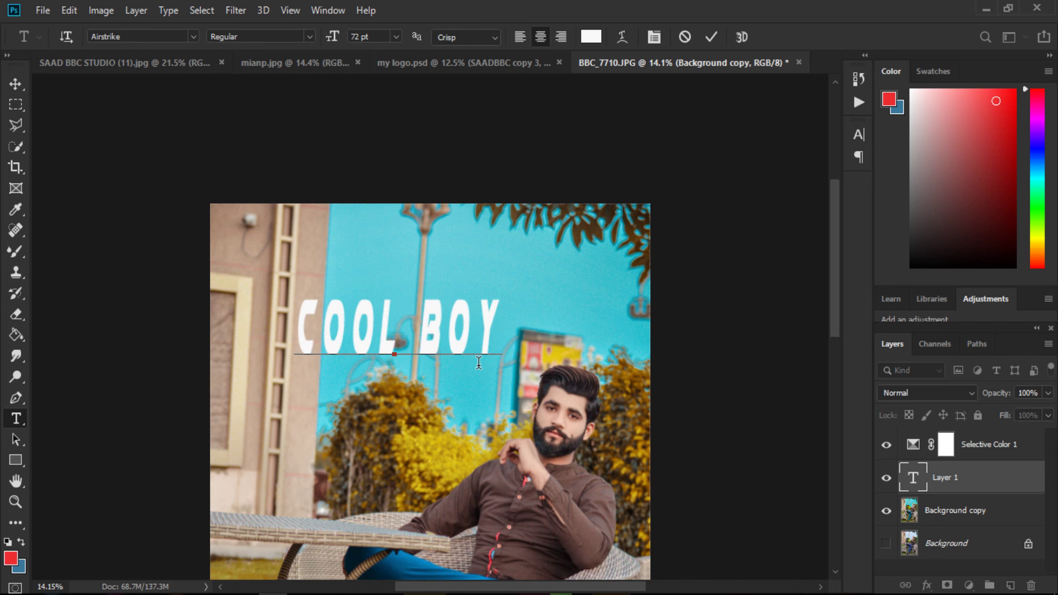
pyautogui.click(713, 36)
# - Move the "COOL BOY" text higher into the open sky beside the building and commit its transform
pyautogui.click(14, 85)
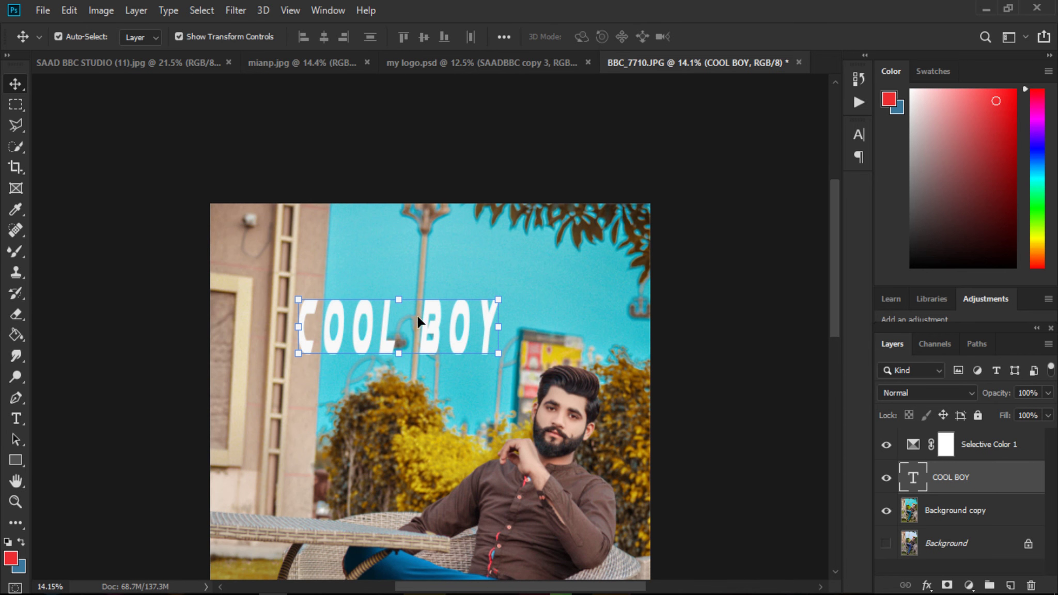
pyautogui.moveTo(419, 322); pyautogui.dragTo(455, 269)
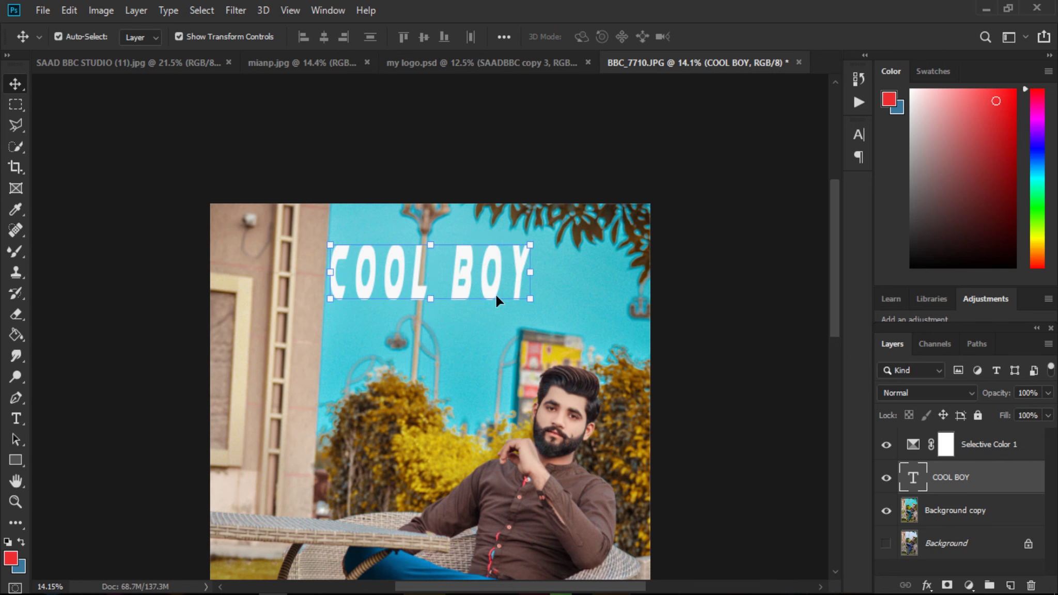
pyautogui.moveTo(535, 309); pyautogui.dragTo(534, 305)
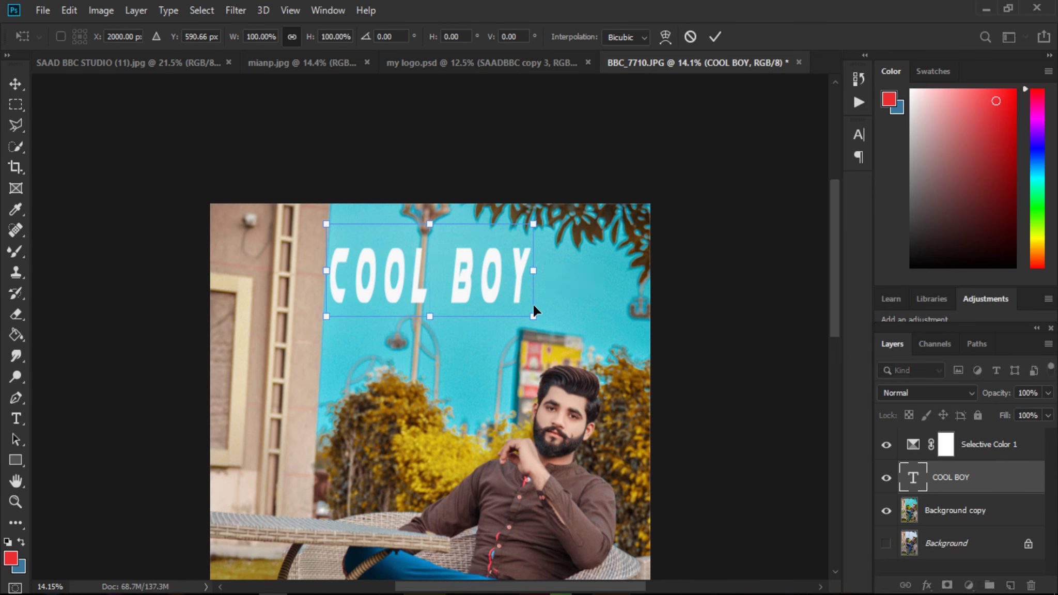
pyautogui.click(715, 36)
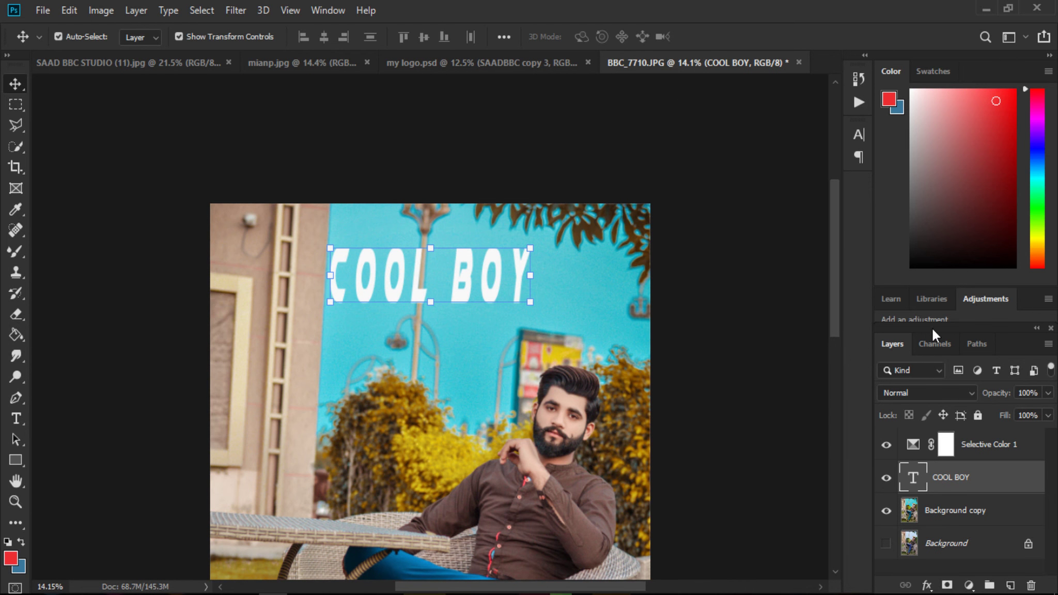
# - Recolour the "COOL BOY" text to the very dark red 3b1212
pyautogui.doubleClick(915, 480)
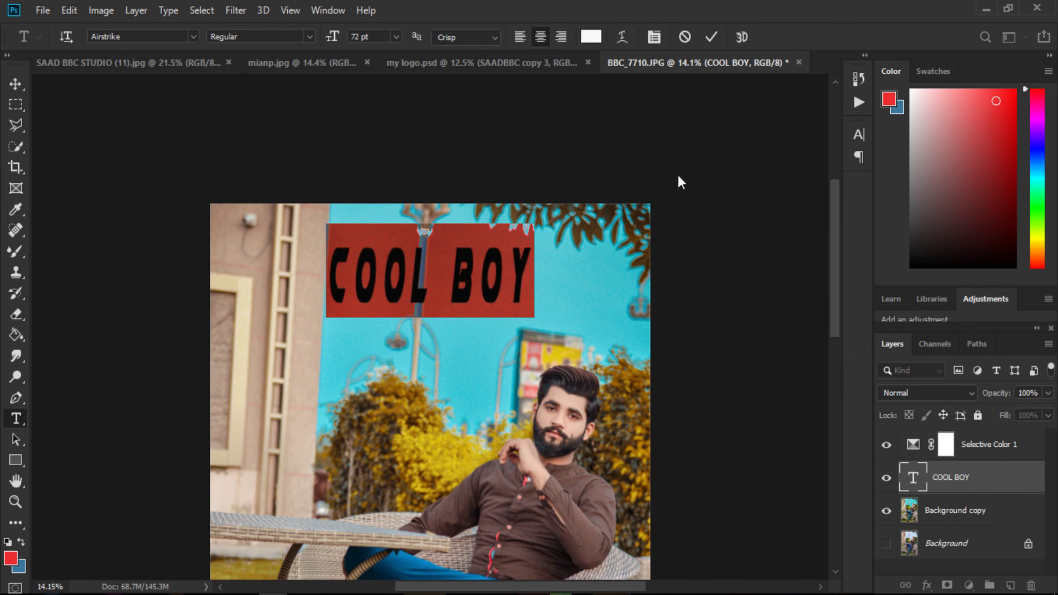
pyautogui.click(595, 40)
pyautogui.click(763, 513)
pyautogui.click(750, 492)
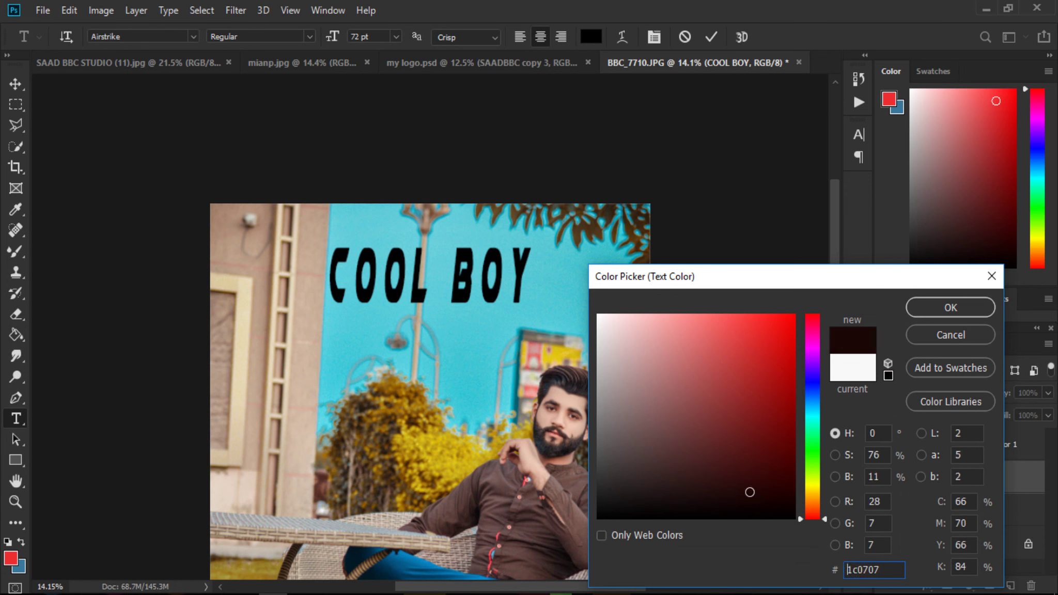
pyautogui.moveTo(750, 492); pyautogui.dragTo(736, 472)
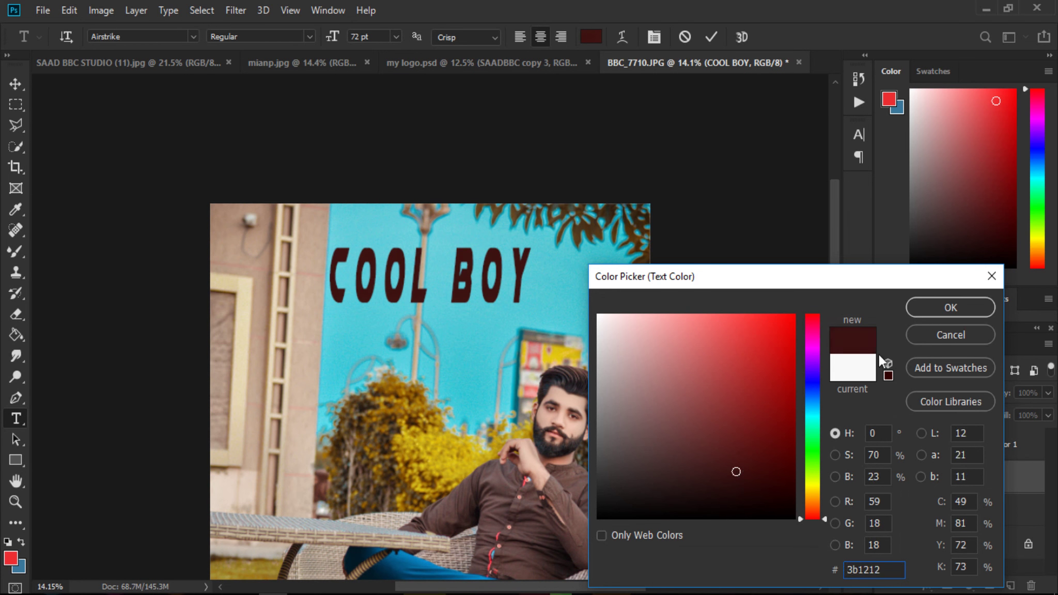
pyautogui.click(944, 307)
# - Scale the "COOL BOY" text to about 92% and place it slightly higher in the sky, centred on the picture's width
pyautogui.click(14, 499)
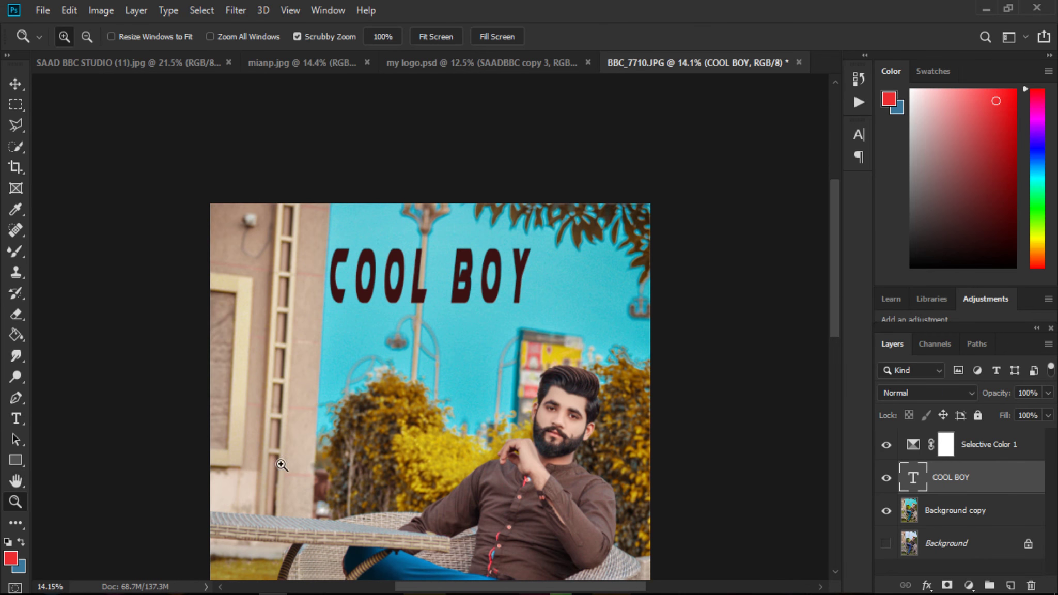
pyautogui.moveTo(479, 326); pyautogui.dragTo(456, 276)
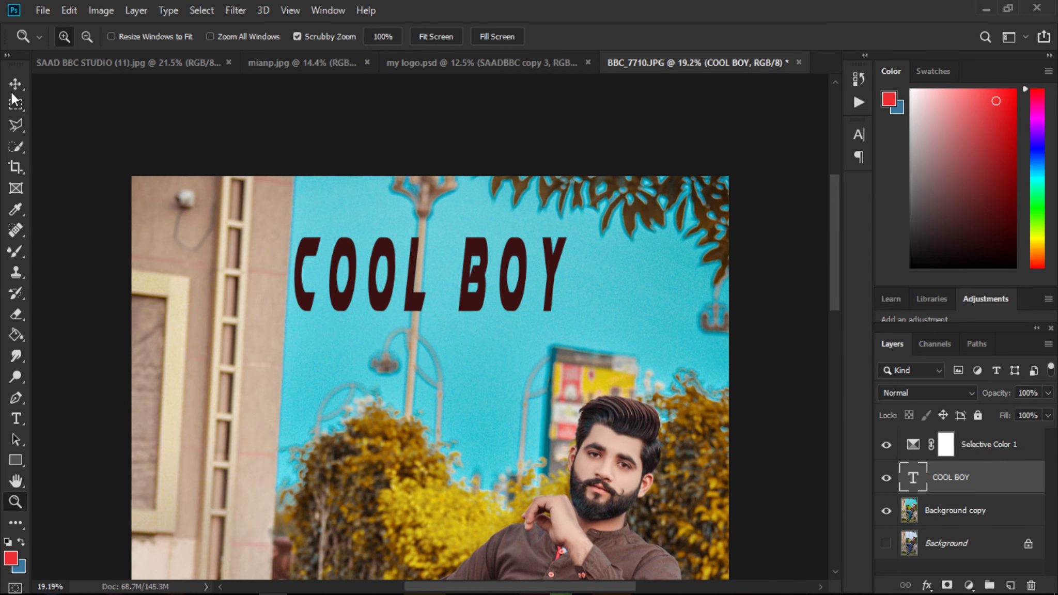
pyautogui.click(17, 85)
pyautogui.hotkey('ctrl', 't')
pyautogui.moveTo(573, 241); pyautogui.dragTo(447, 243)
pyautogui.moveTo(497, 280); pyautogui.dragTo(610, 323)
pyautogui.moveTo(564, 289); pyautogui.dragTo(514, 273)
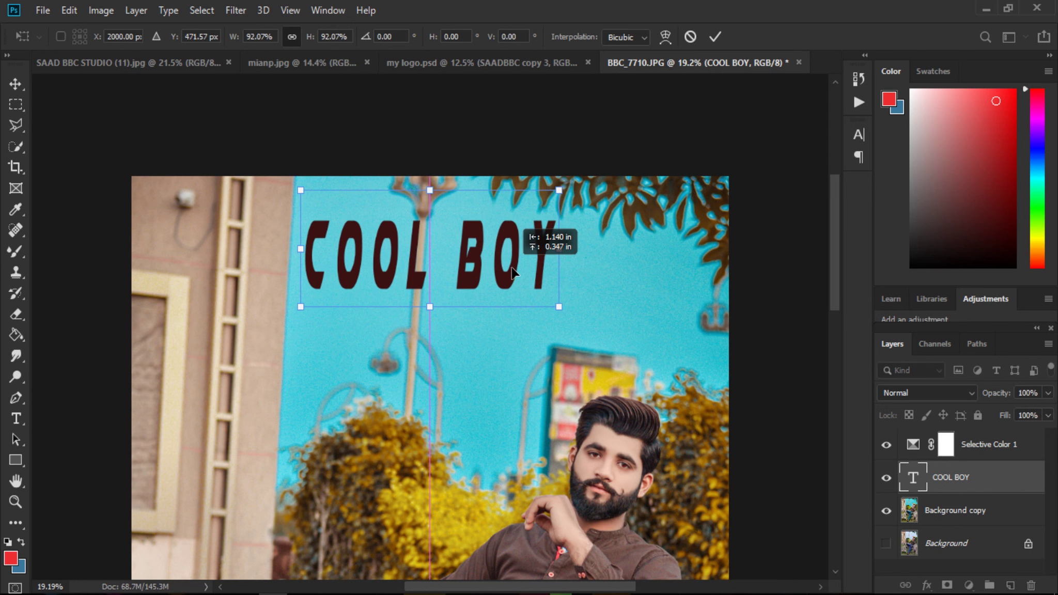
pyautogui.click(716, 36)
pyautogui.click(15, 502)
pyautogui.moveTo(526, 444); pyautogui.dragTo(478, 326)
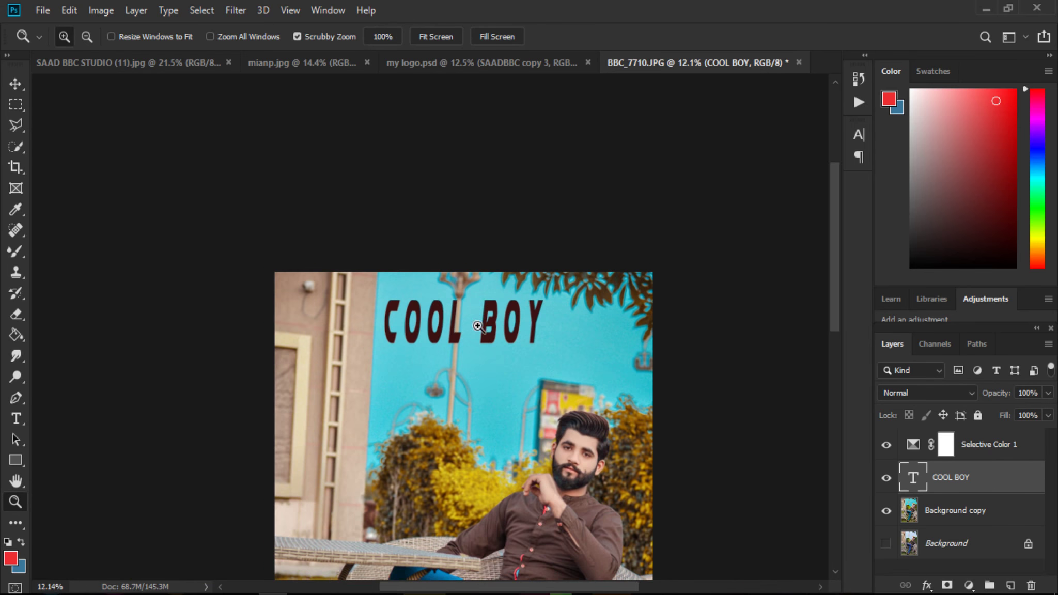
pyautogui.moveTo(510, 391); pyautogui.dragTo(481, 317)
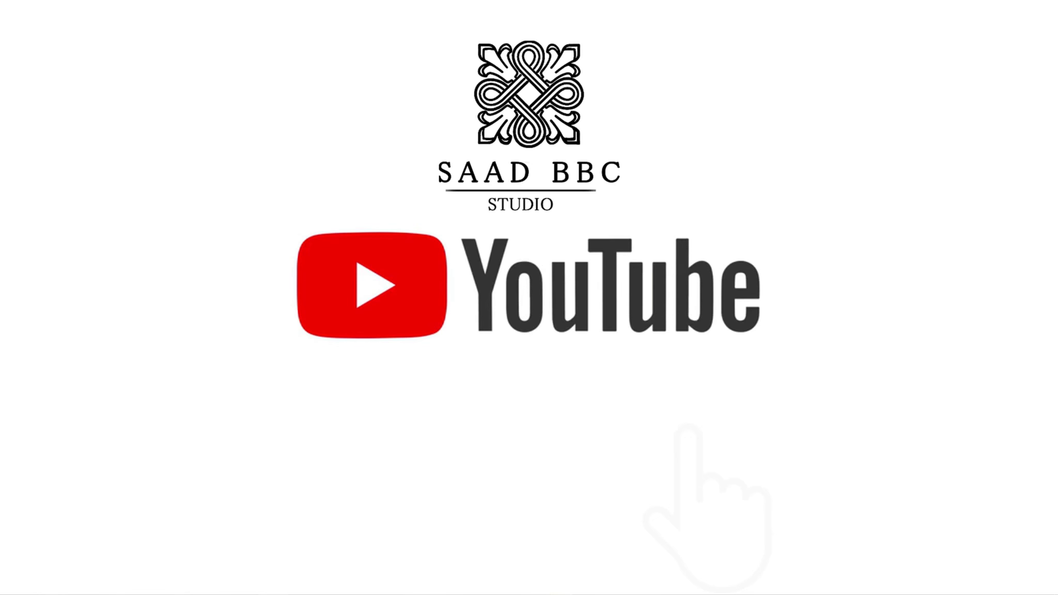